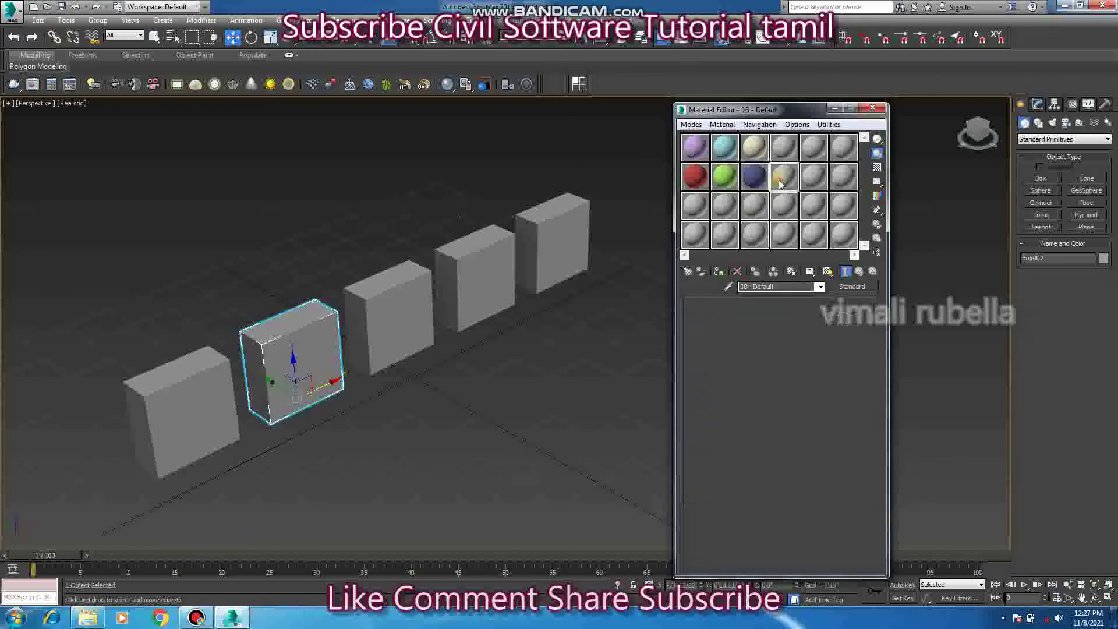
- Tint slot 10's diffuse colour magenta, then reset that material to its default settings
left_click(745, 375)
left_click(312, 92)
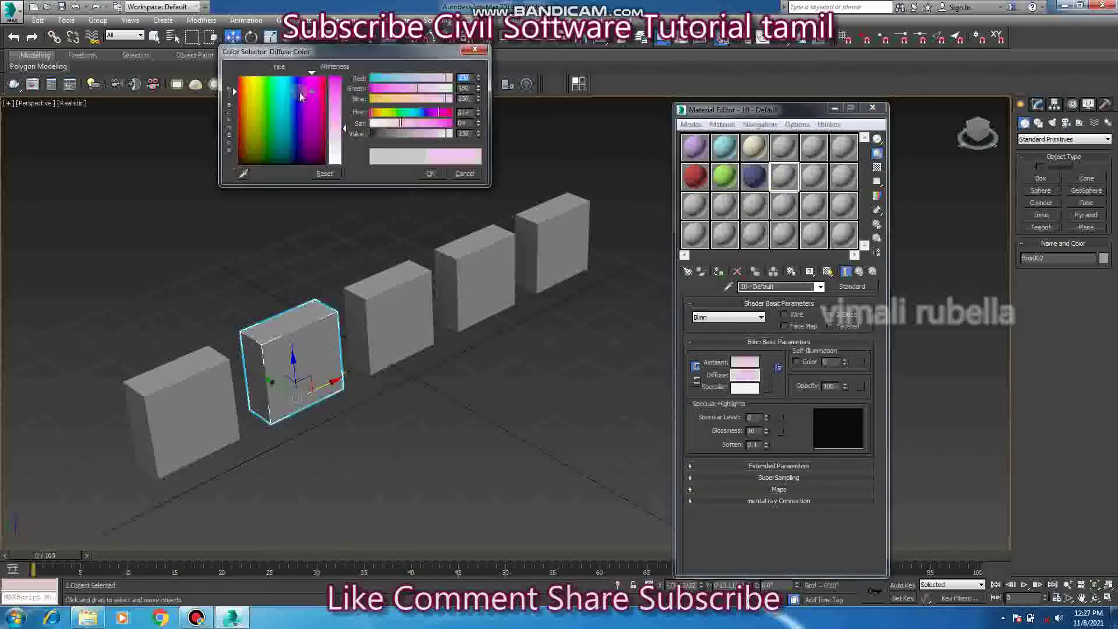
left_click(346, 85)
left_click(428, 173)
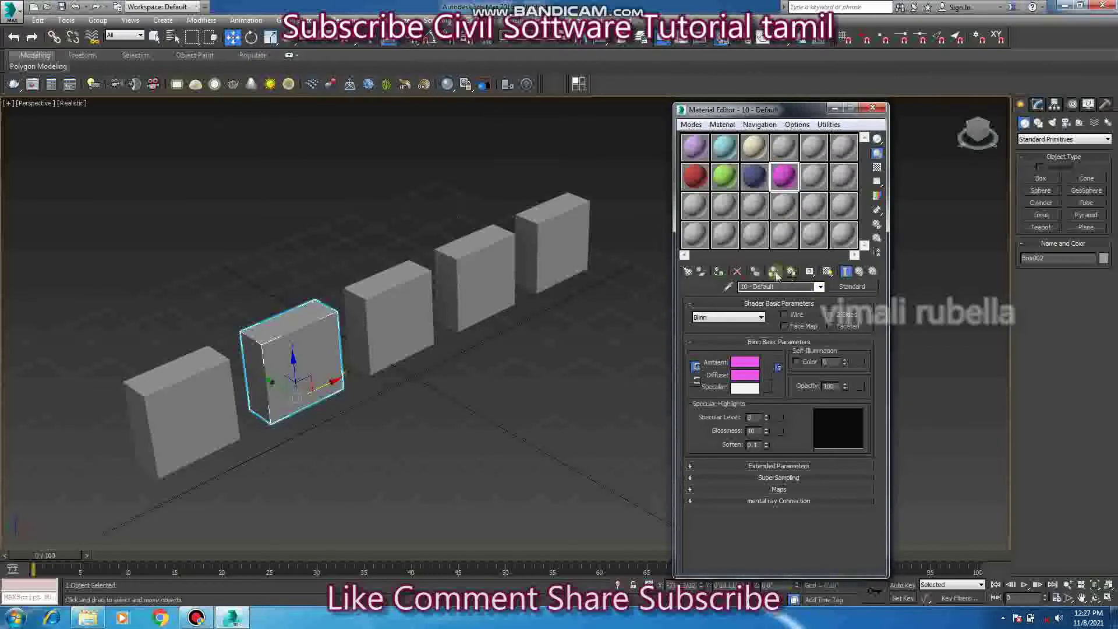
left_click(738, 272)
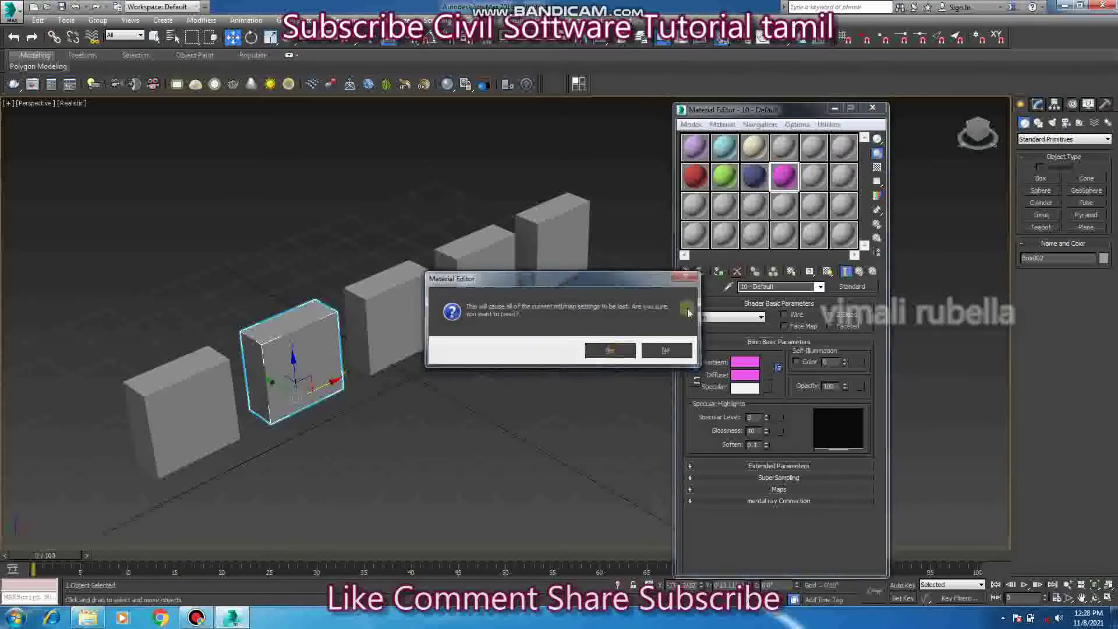
key("Return")
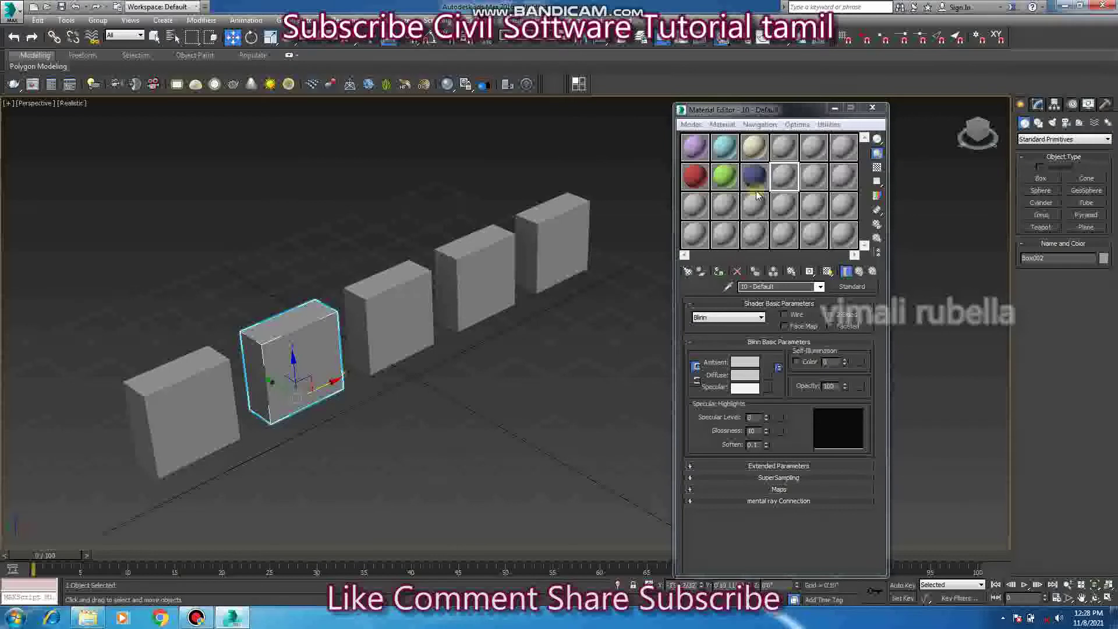
- Extract the ResetMatEditor_v1.3 archive in place and copy its macroscript file
left_click(88, 617)
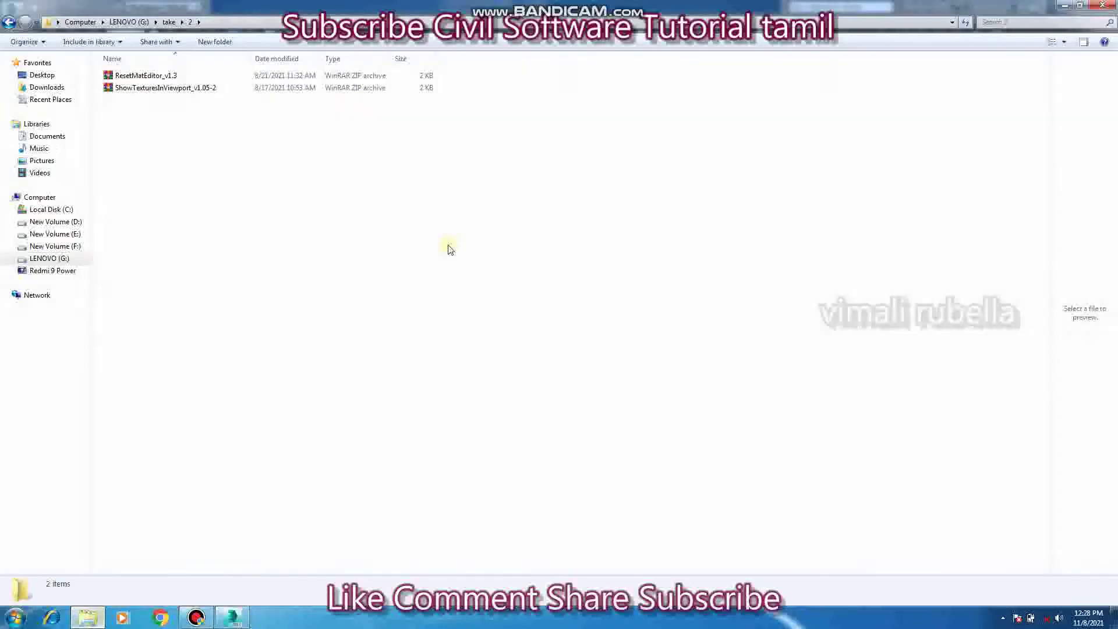
left_click(152, 78)
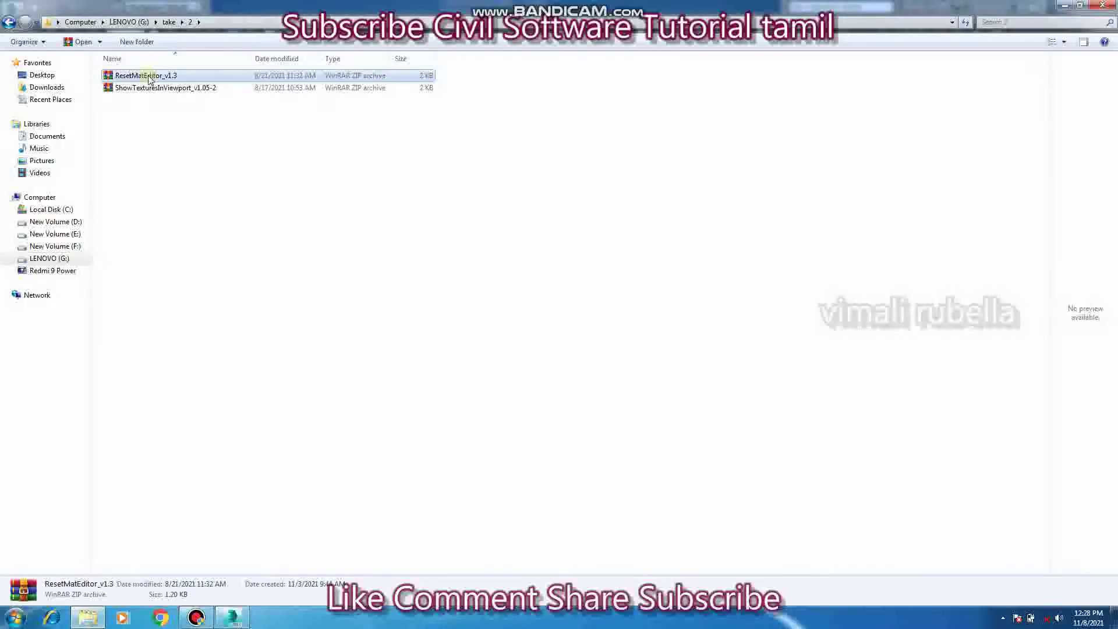
right_click(149, 78)
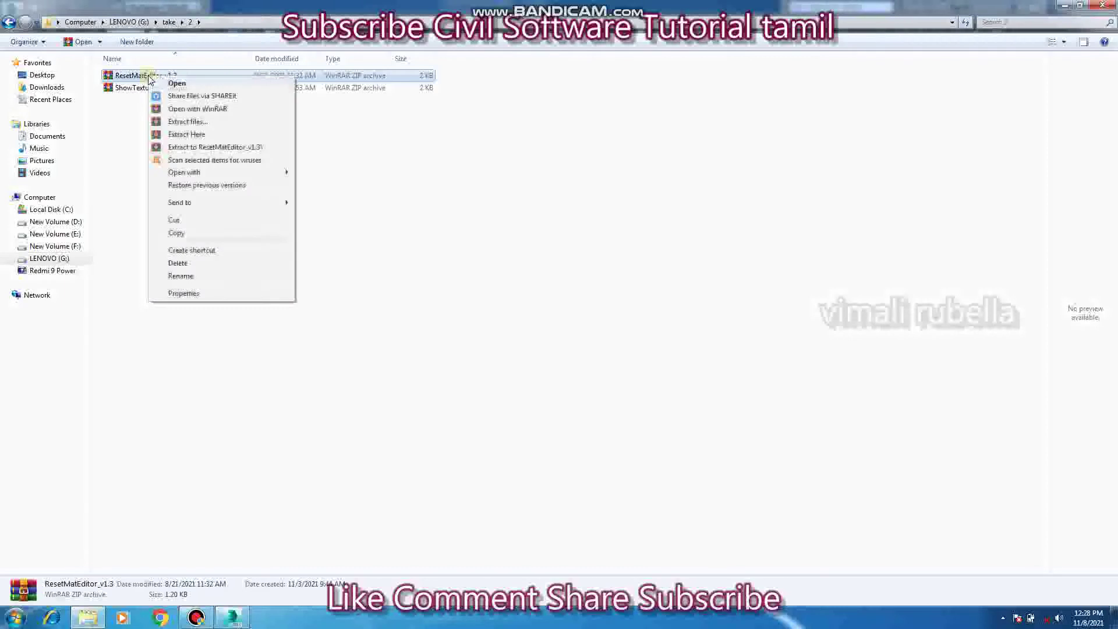
left_click(187, 135)
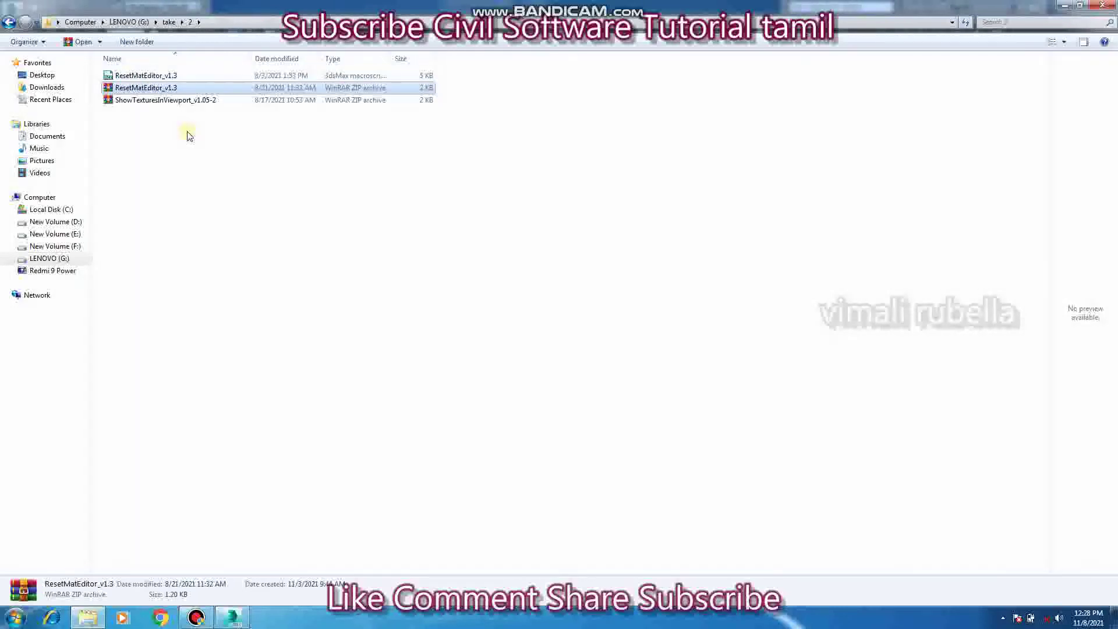
left_click(153, 77)
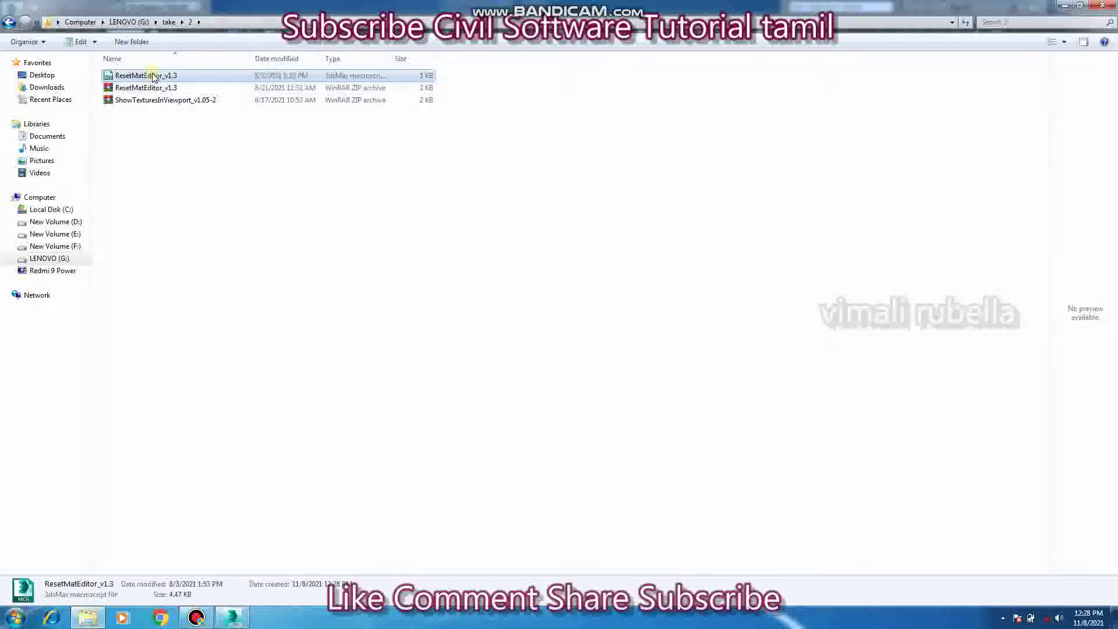
right_click(153, 77)
left_click(180, 229)
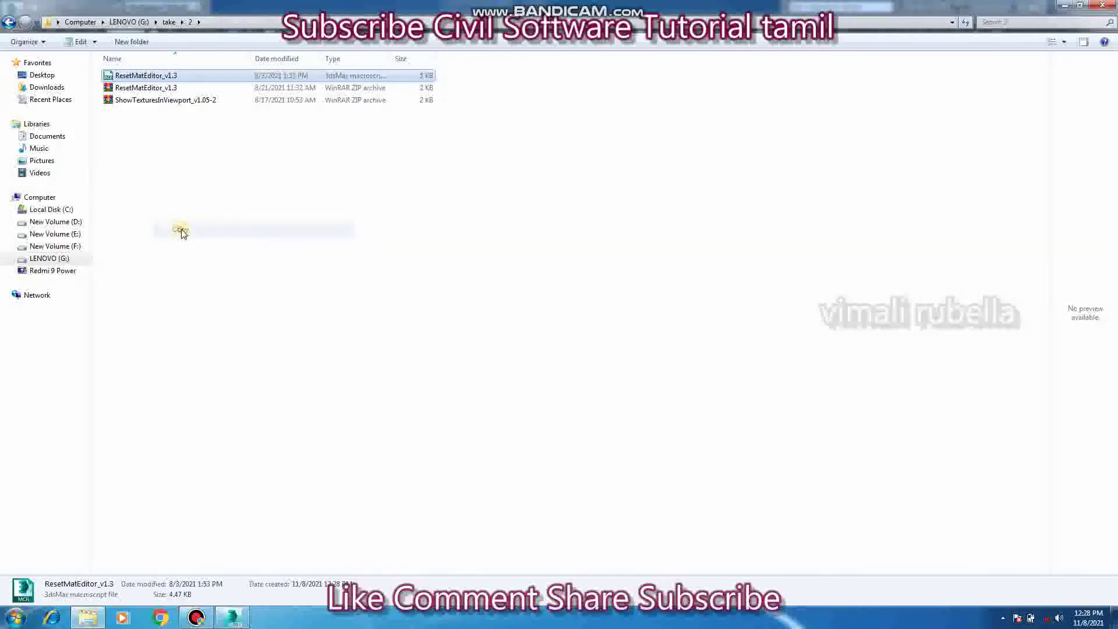
- Paste the macroscript into C:\Program Files\Autodesk\3ds Max 2016\scripts and return to 3ds Max
left_click(1065, 11)
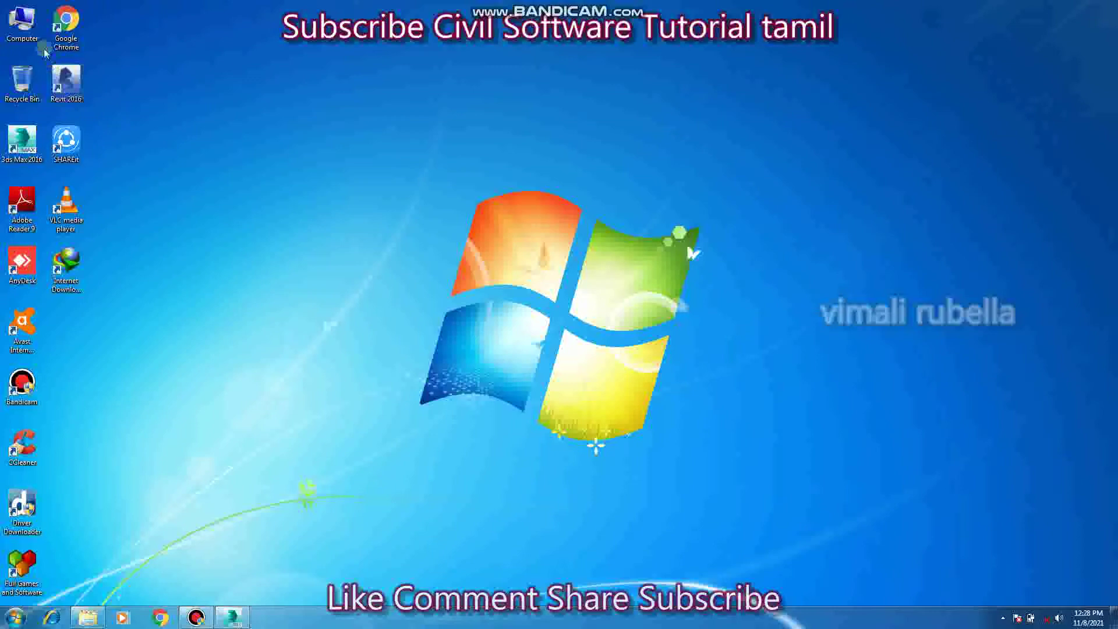
double_click(23, 26)
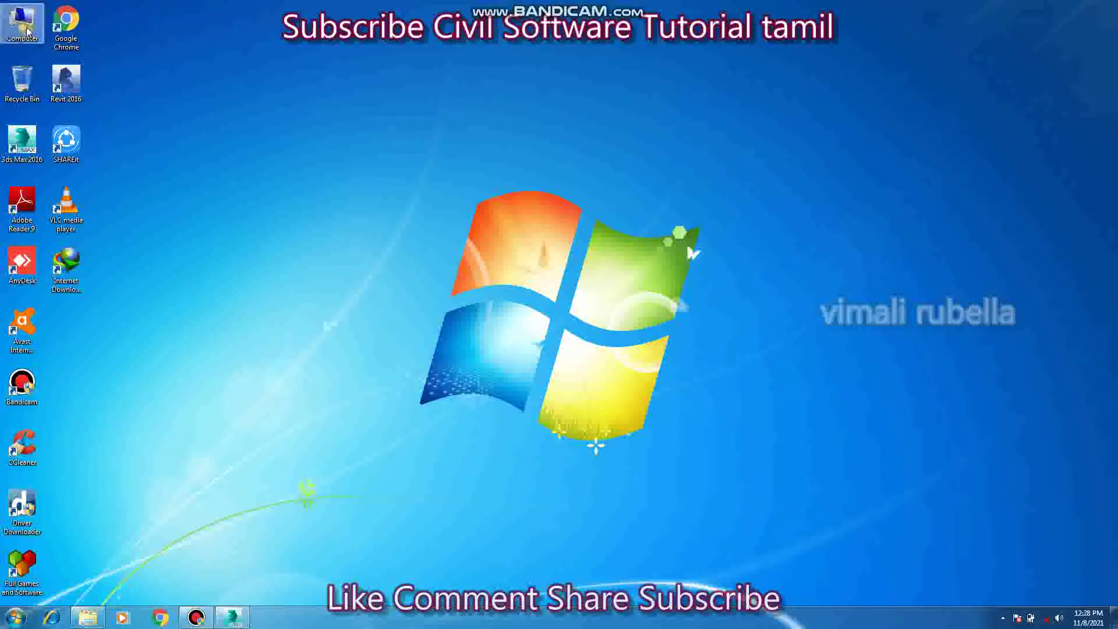
double_click(154, 84)
double_click(136, 113)
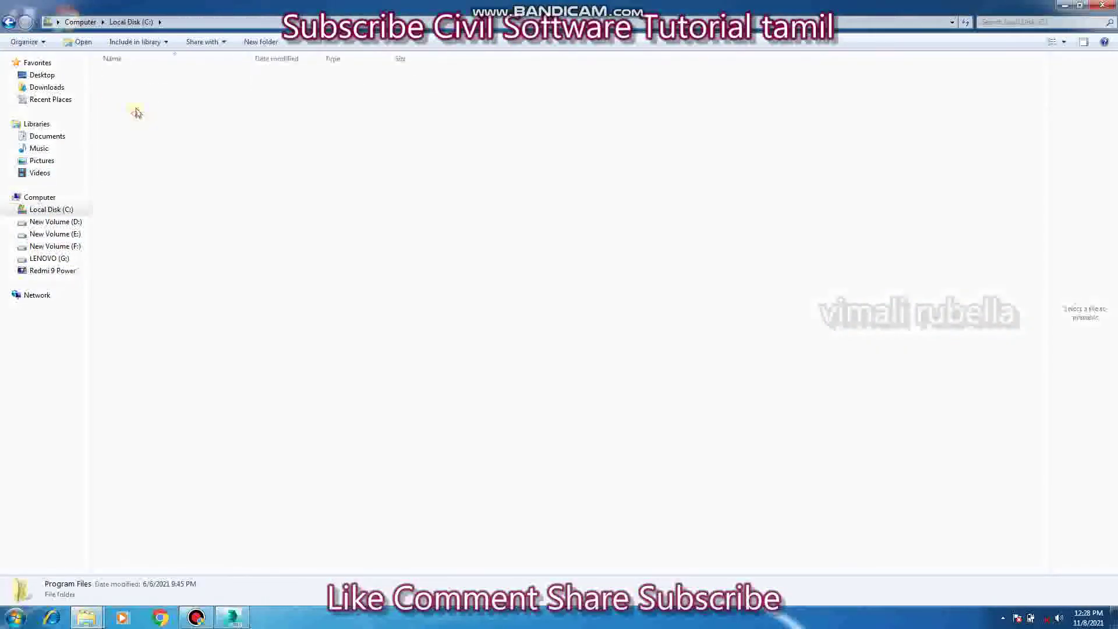
double_click(131, 88)
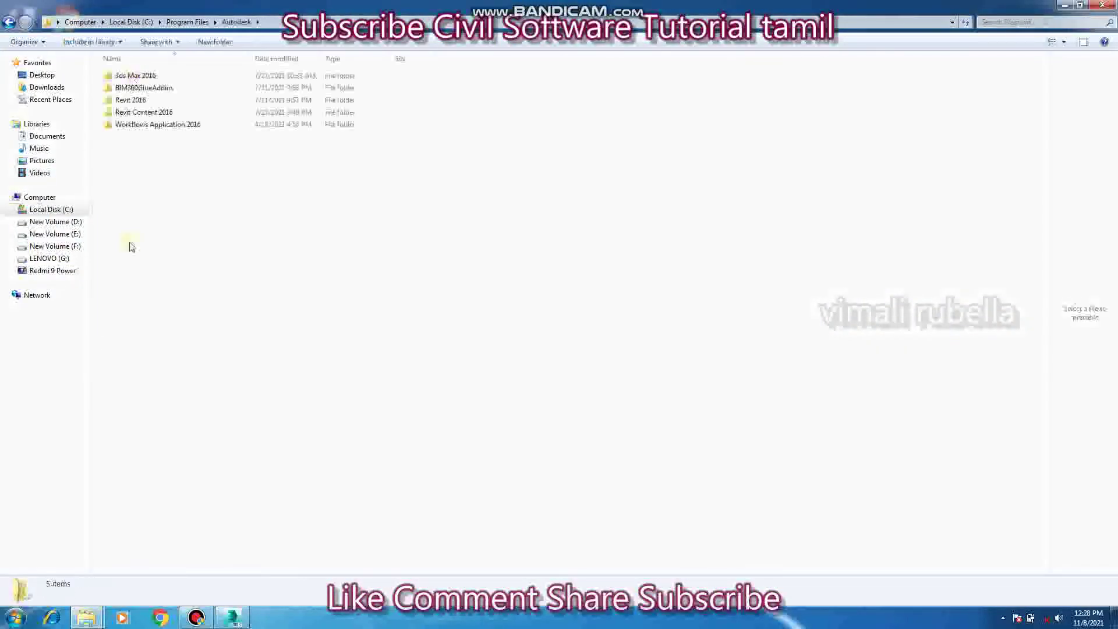
double_click(140, 76)
scroll(168, 499, "down", 5)
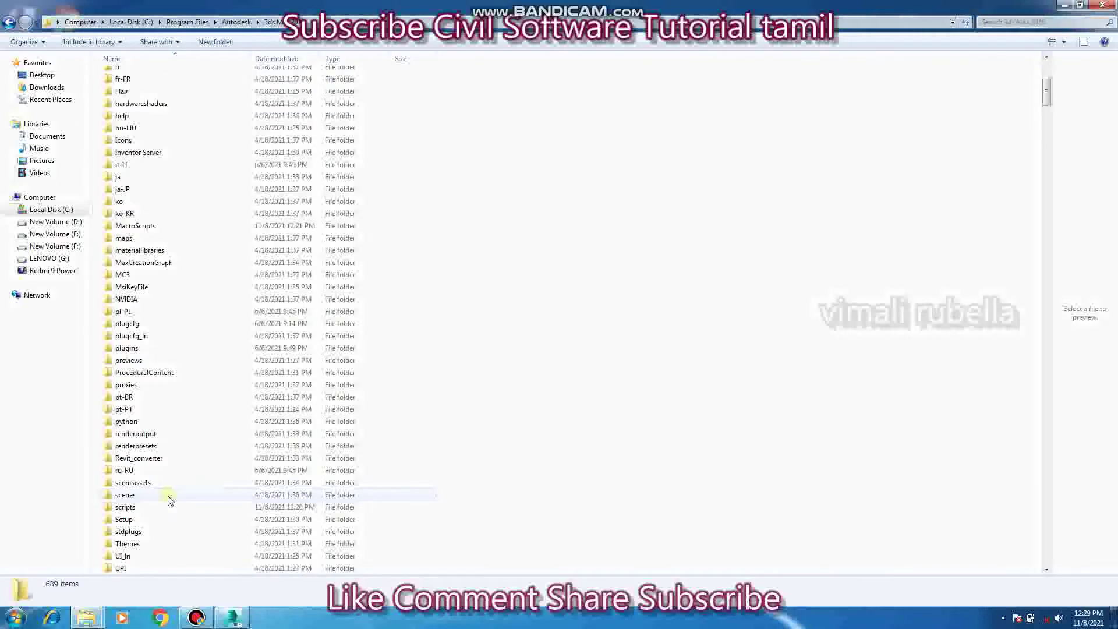
double_click(140, 506)
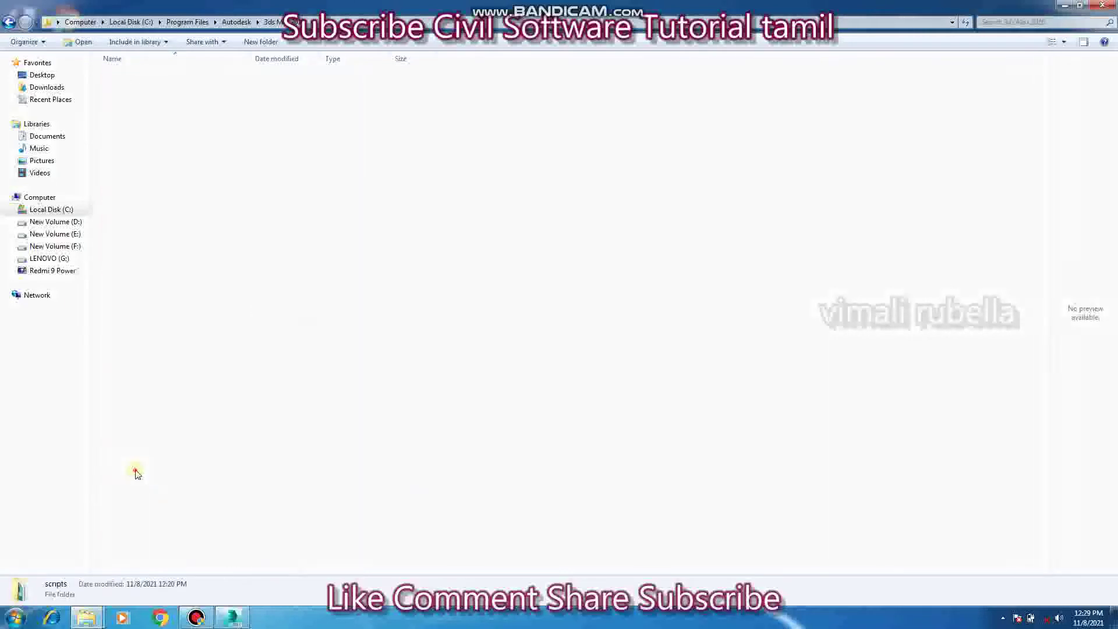
right_click(211, 359)
left_click(237, 437)
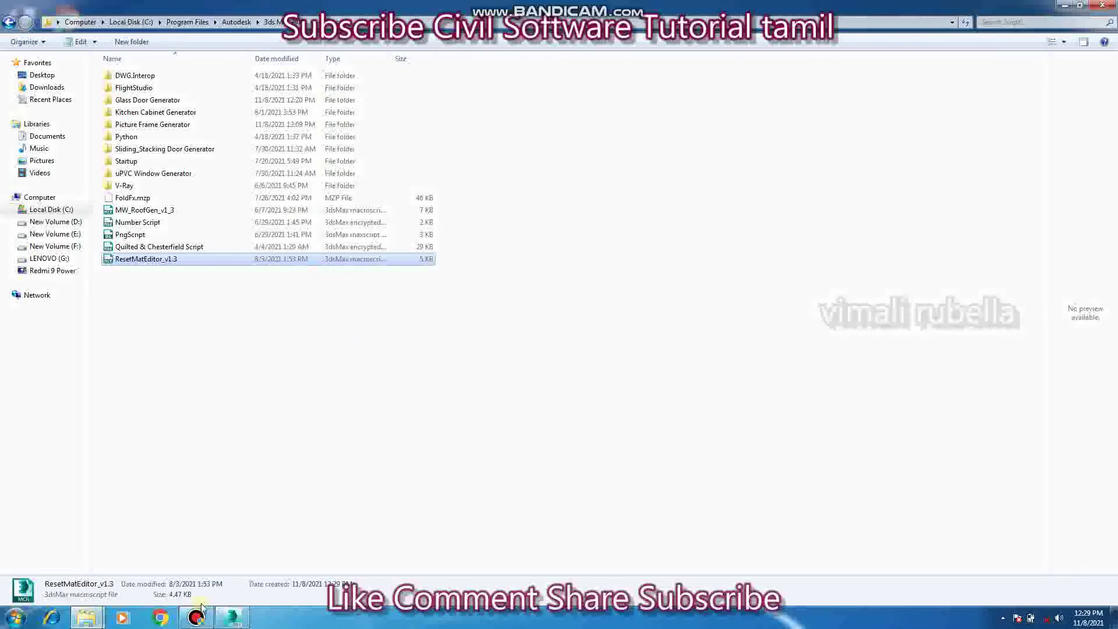
left_click(233, 617)
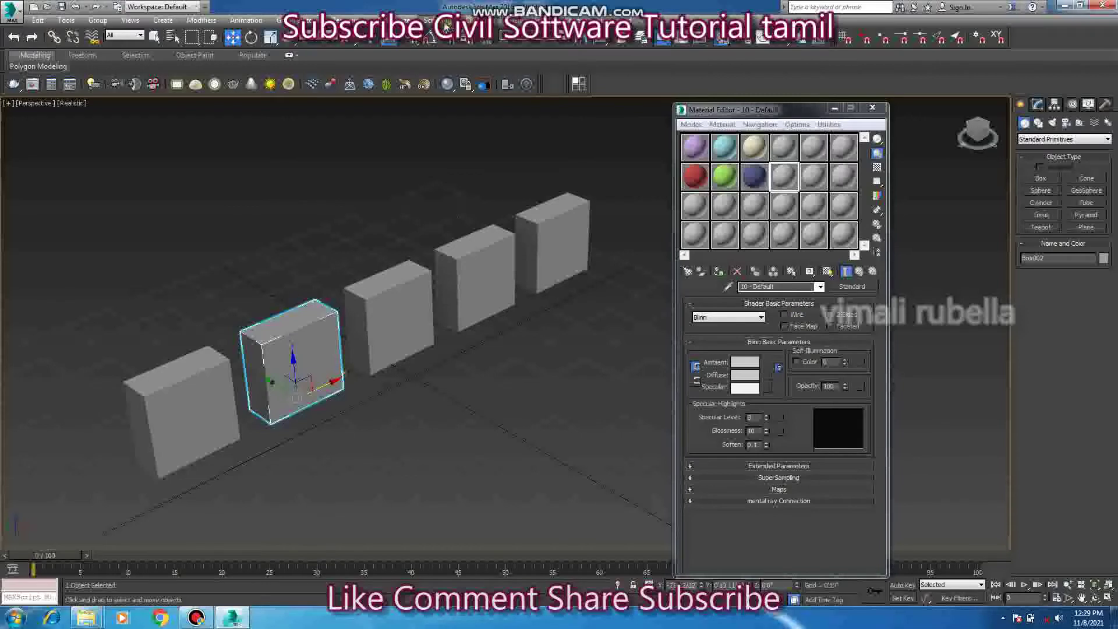
- Open ResetMatEditor_v1.3 from the scripts folder via Scripting, then close the Material Editor
left_click(445, 27)
left_click(460, 117)
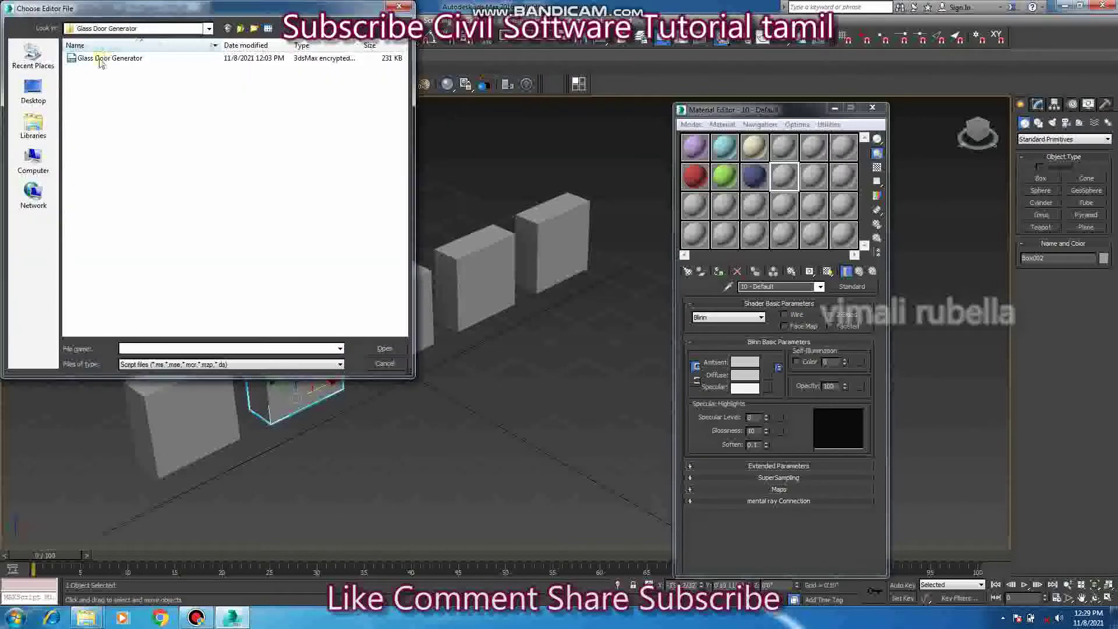
left_click(208, 28)
left_click(118, 136)
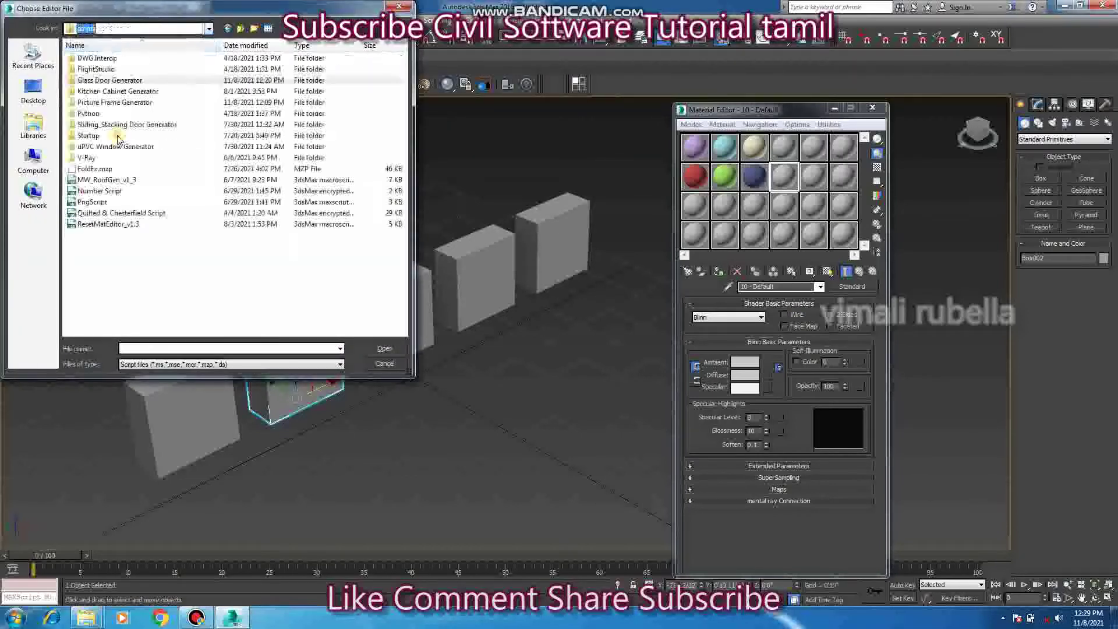
left_click(96, 225)
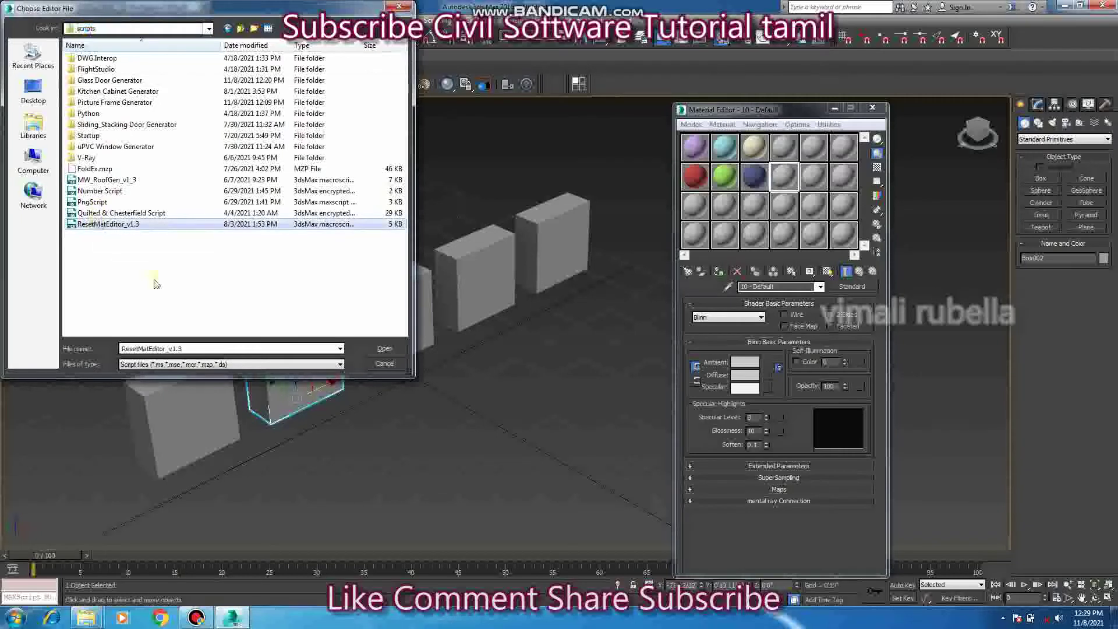
left_click(392, 348)
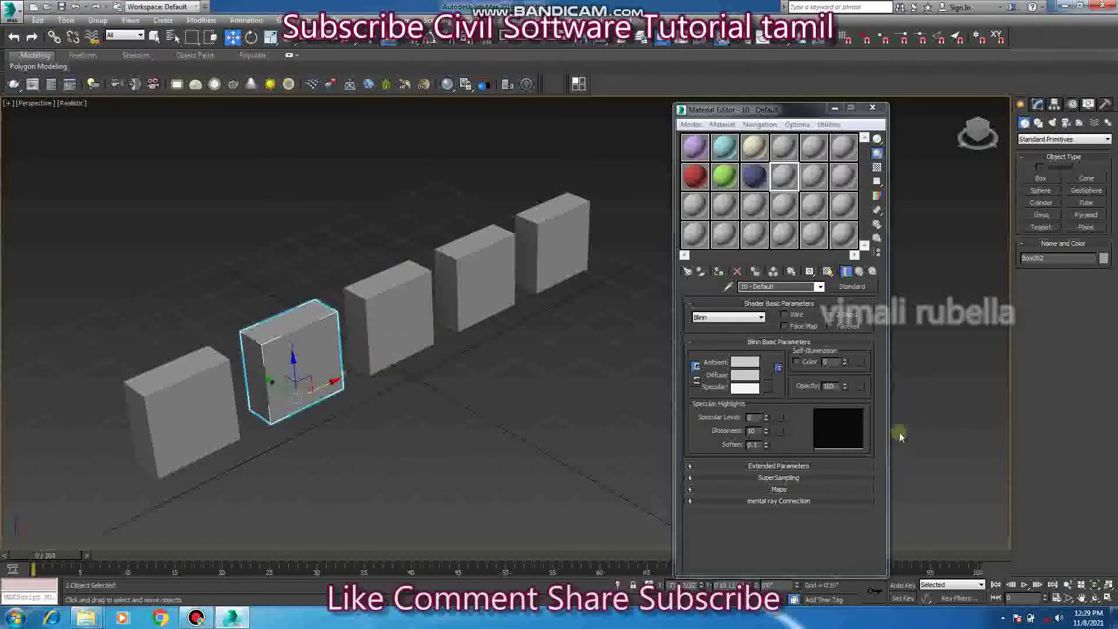
left_click(872, 108)
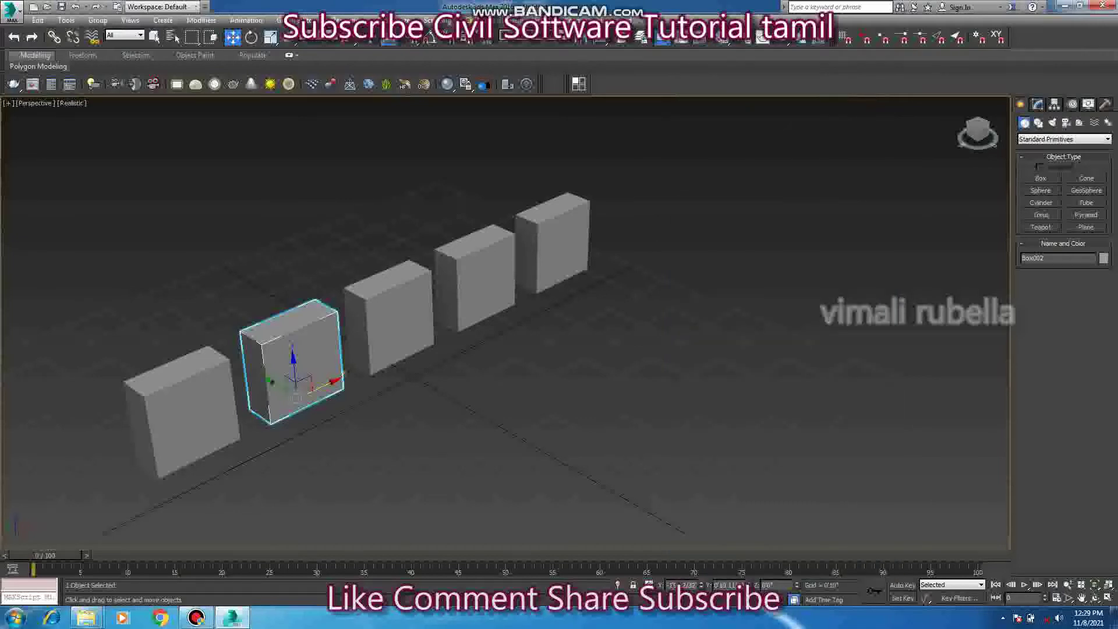
- Open the Scripting file chooser and select the ResetMatEditor_v1.3 script
left_click(434, 20)
left_click(448, 121)
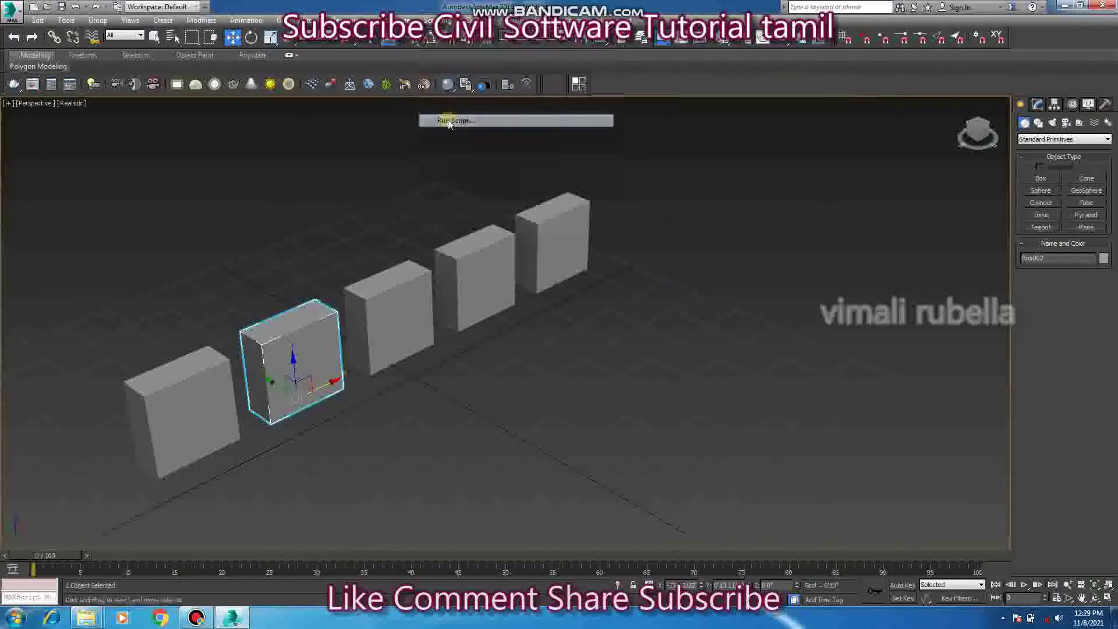
left_click(134, 227)
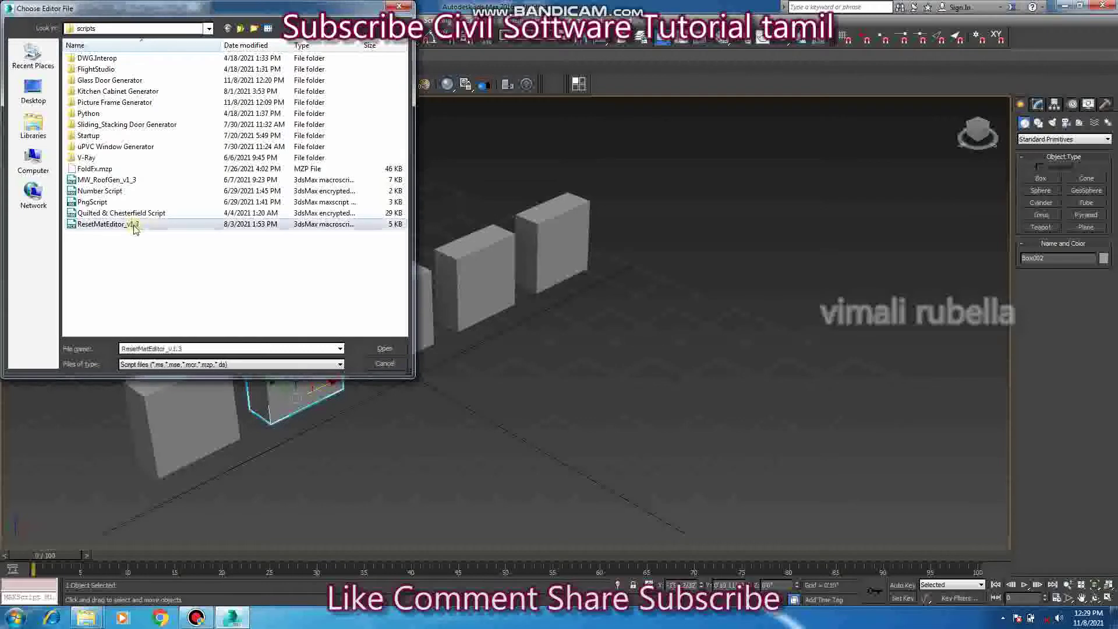
right_click(134, 228)
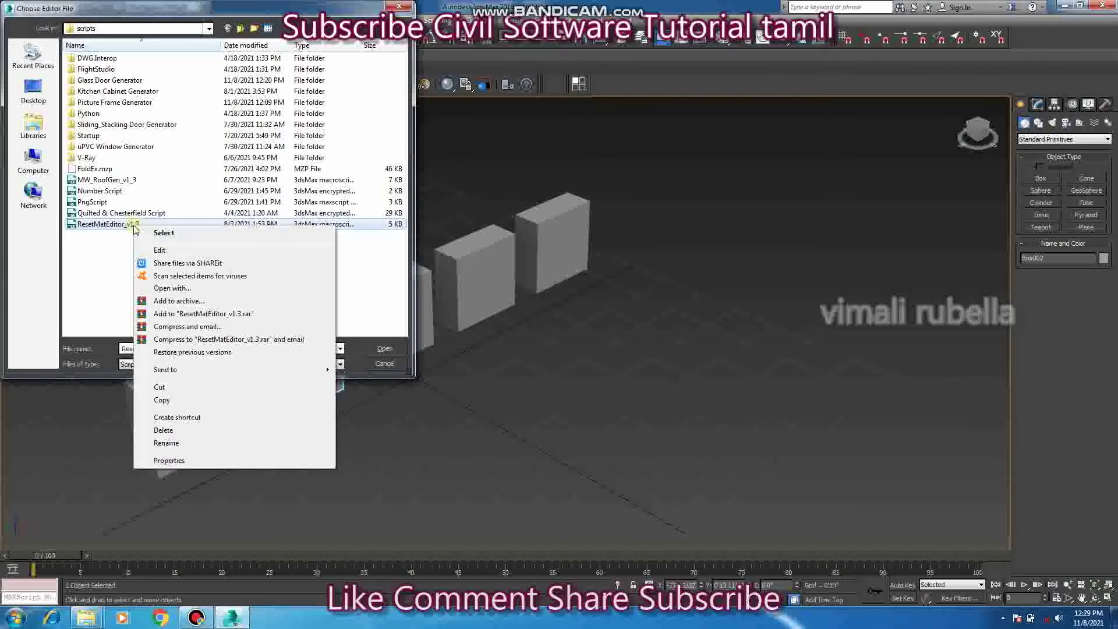
left_click(159, 387)
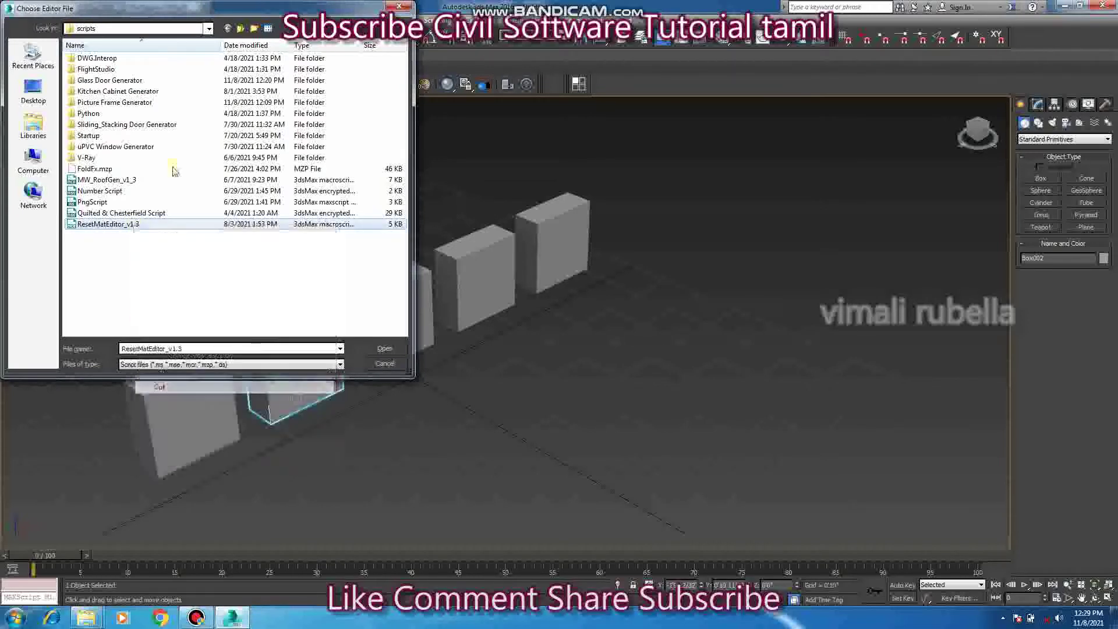
- Navigate the file chooser to the 3ds Max 2016 MacroScripts folder
left_click(147, 34)
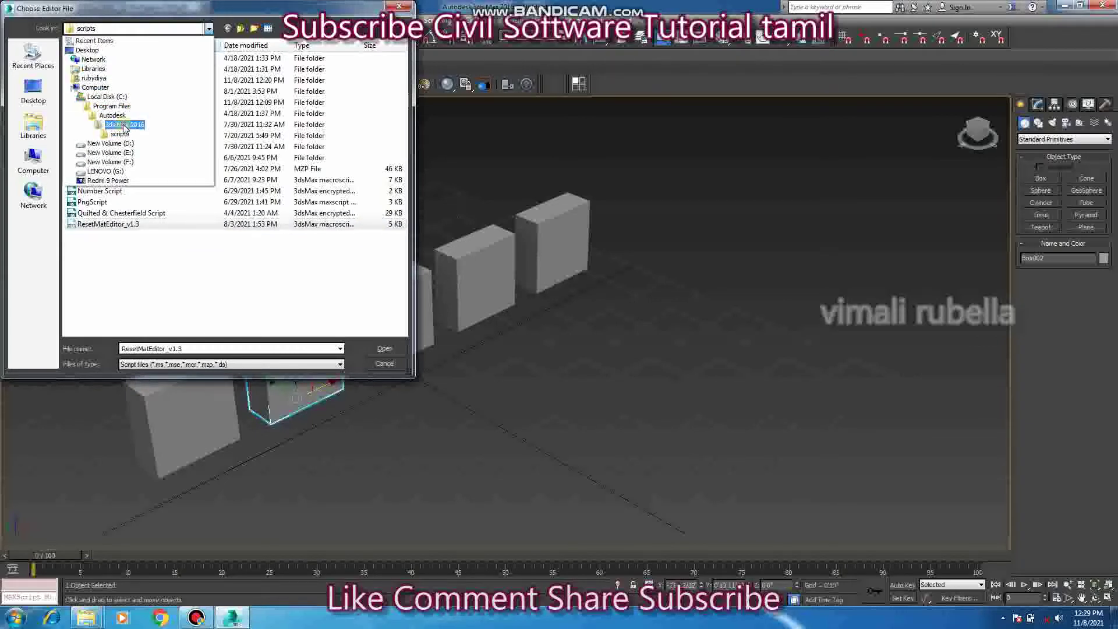
left_click(124, 125)
scroll(105, 274, "down", 5)
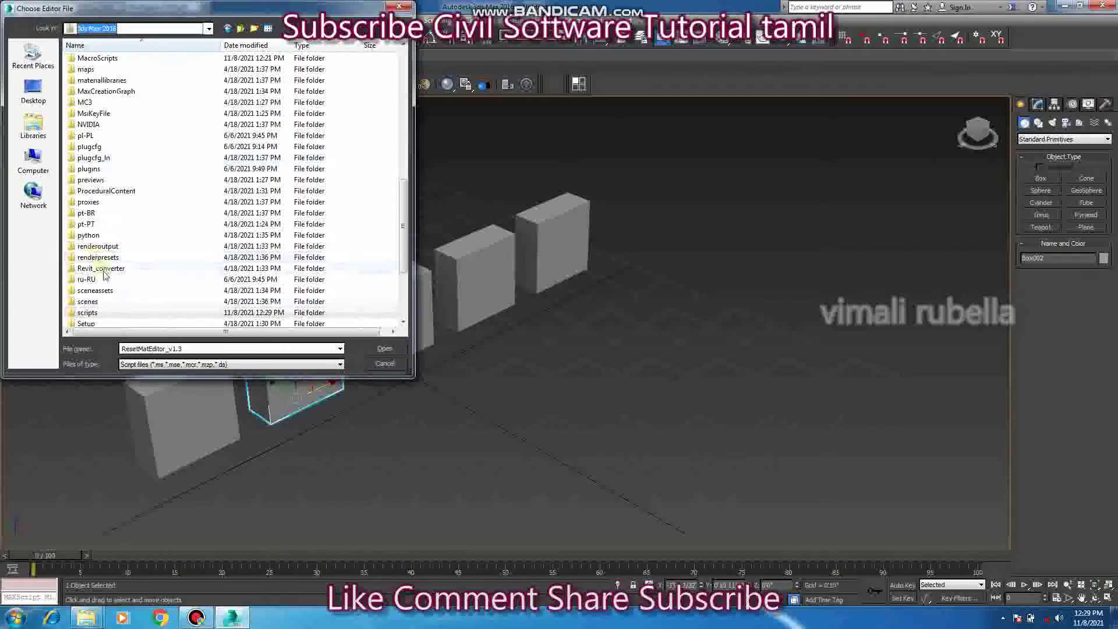
left_click(104, 273)
scroll(137, 279, "down", 2)
scroll(139, 273, "down", 1)
scroll(139, 267, "up", 1)
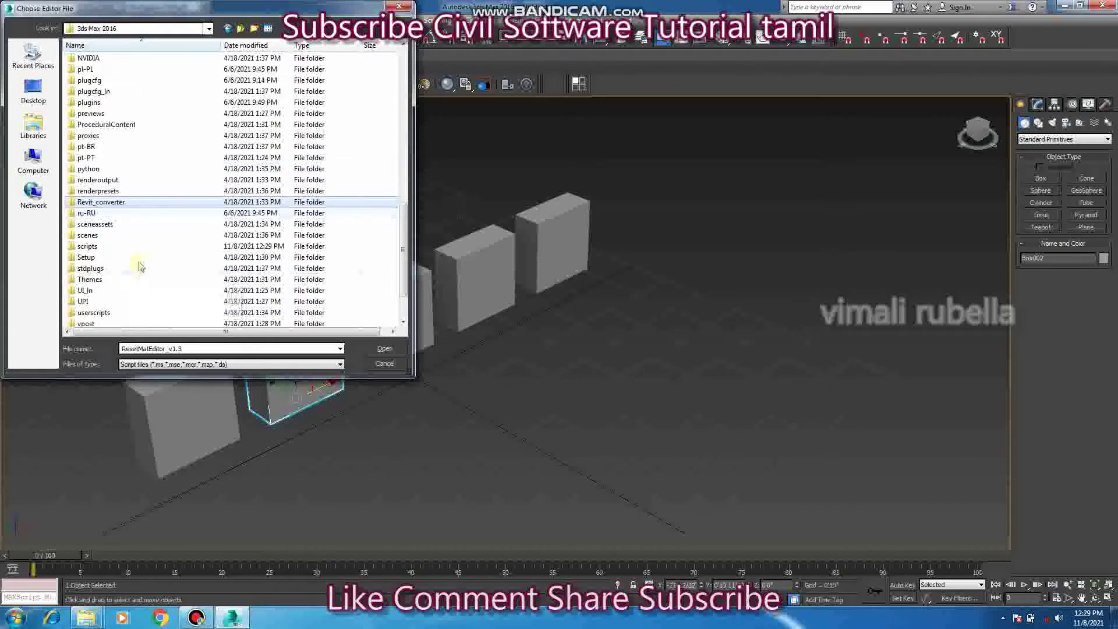
scroll(138, 267, "up", 2)
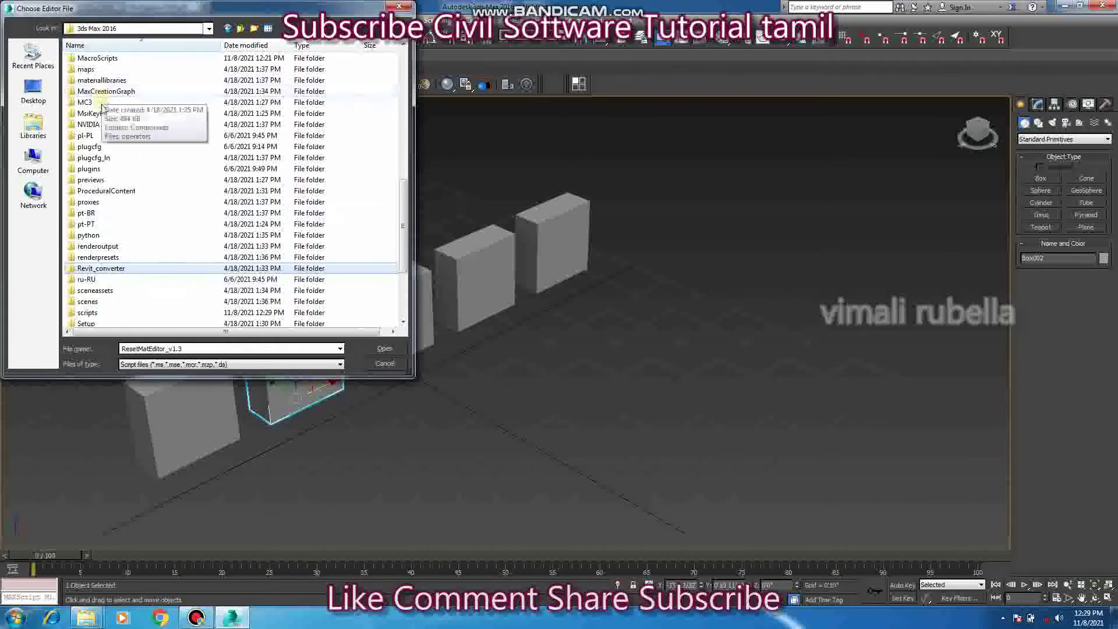
double_click(97, 58)
scroll(150, 213, "down", 4)
scroll(150, 213, "down", 4)
scroll(152, 214, "down", 4)
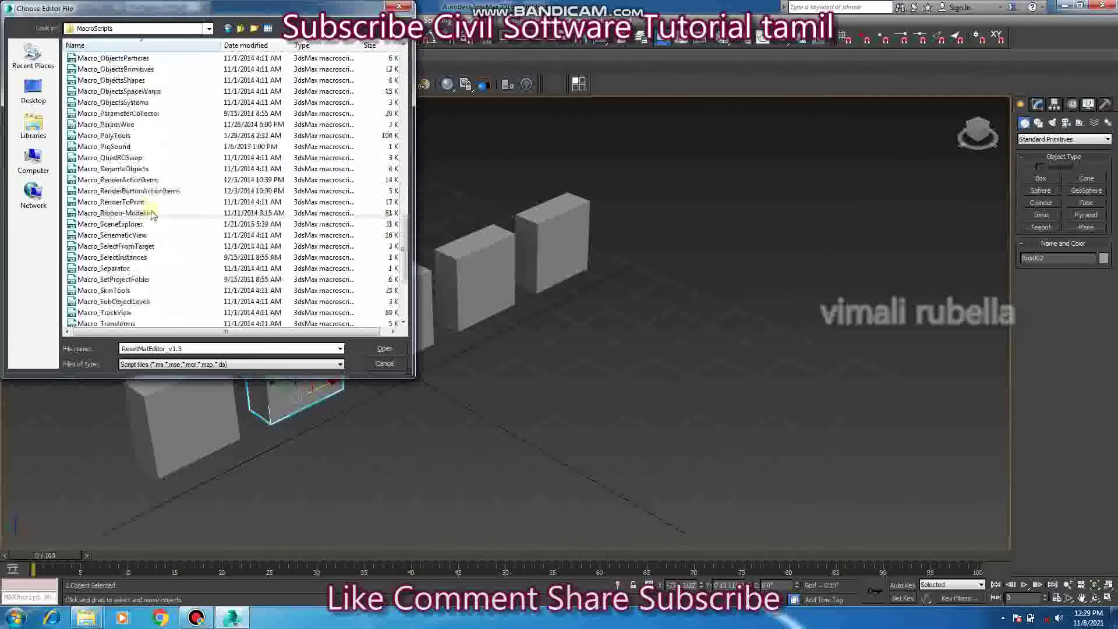
scroll(151, 214, "down", 4)
left_click_drag(414, 131, 807, 88)
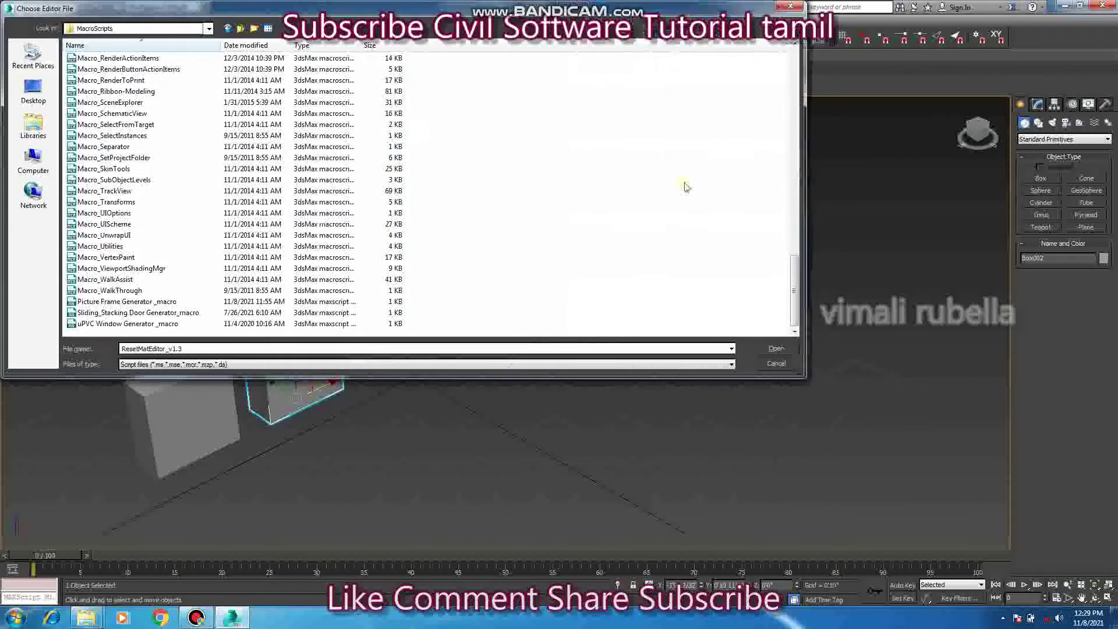
- Paste the script into MacroScripts, approving the folder access warning and admin prompt
right_click(479, 194)
left_click(515, 253)
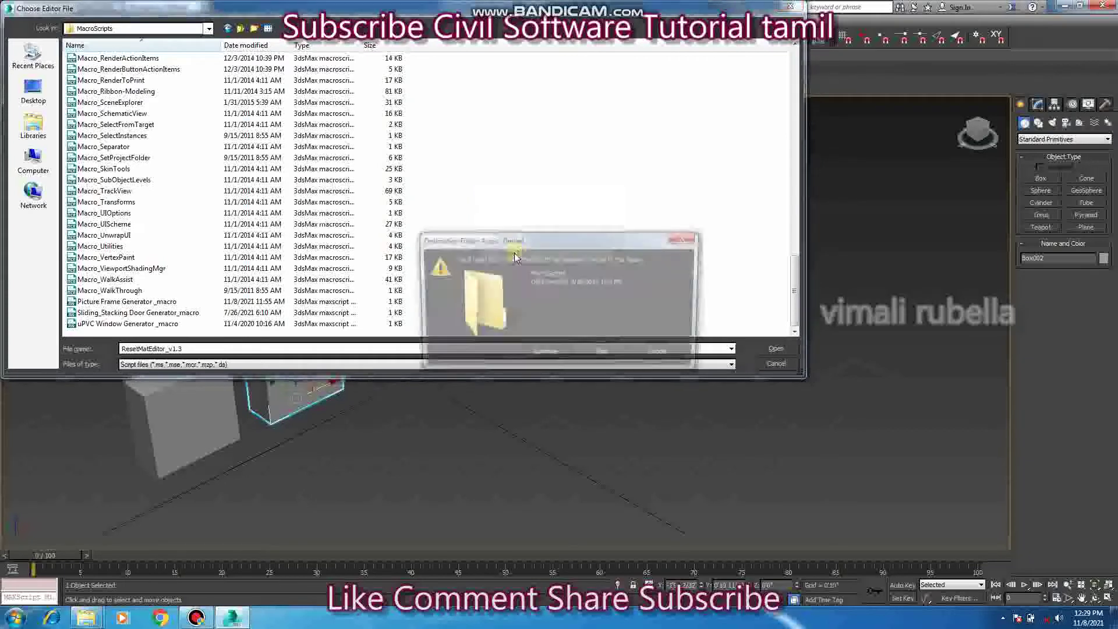
left_click(539, 357)
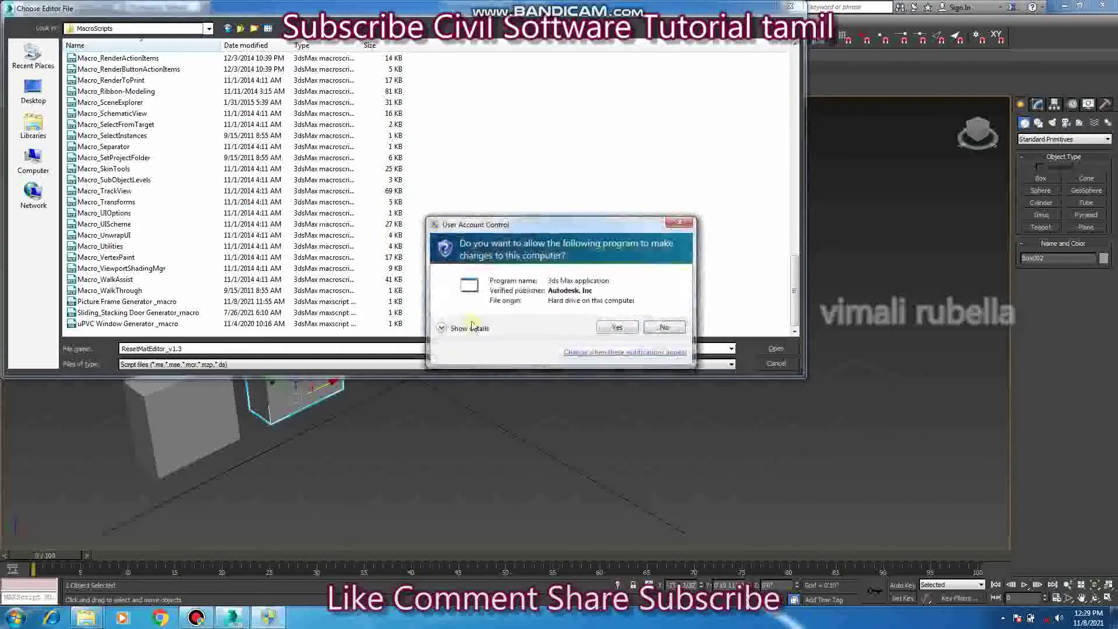
left_click(617, 329)
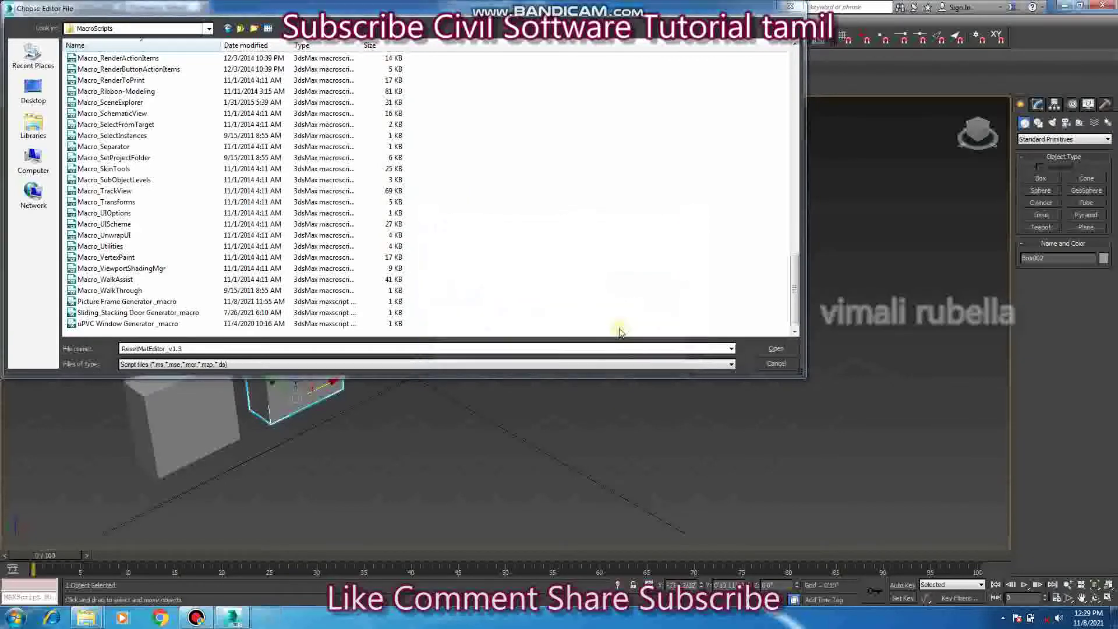
left_click(784, 349)
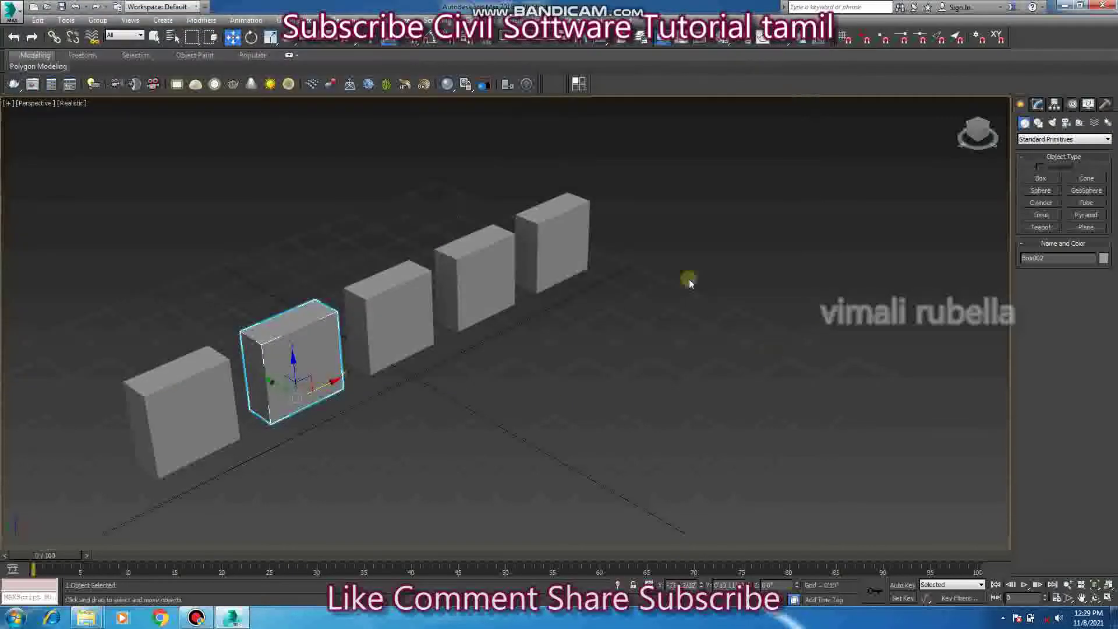
- Pick ResetMatEditor_v1.3 in the MacroScripts folder and open it from the Scripting menu
left_click(432, 20)
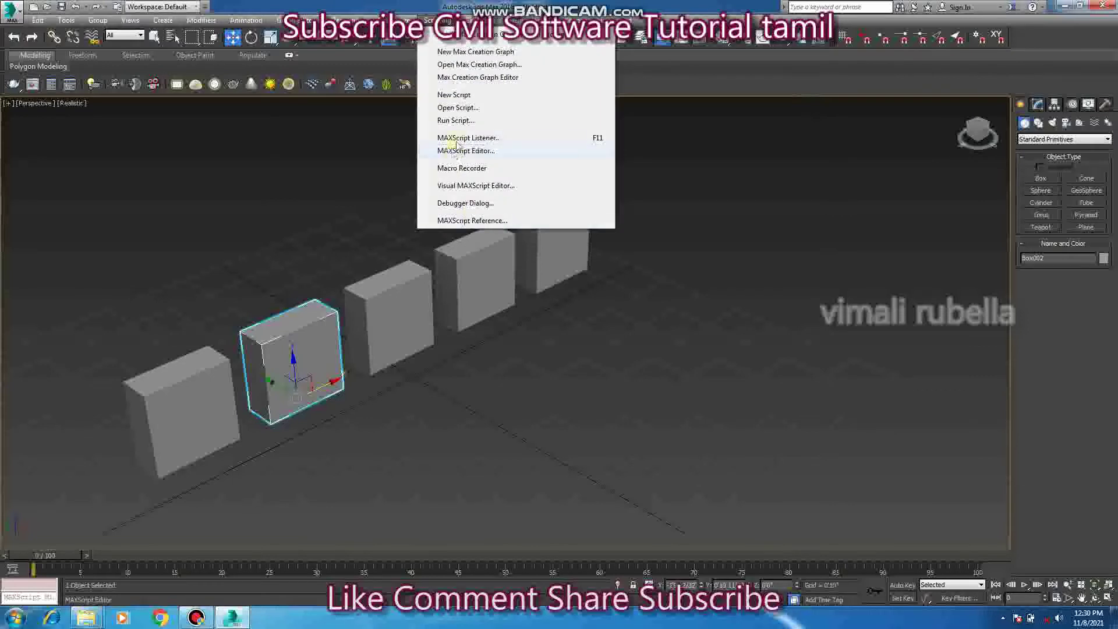
left_click(458, 109)
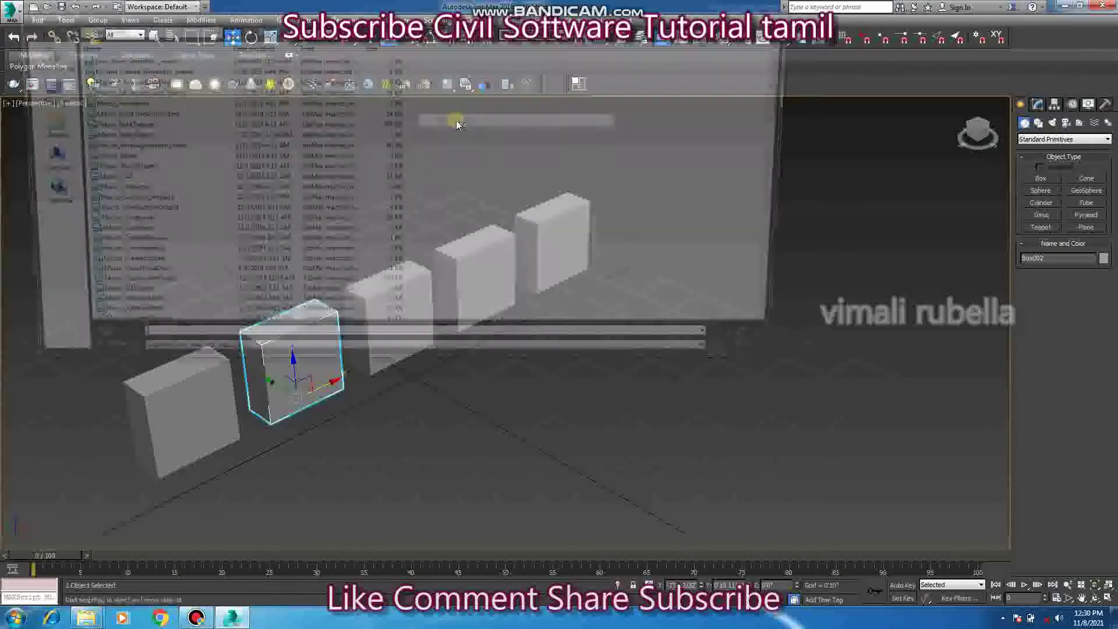
left_click(111, 168)
scroll(186, 326, "down", 5)
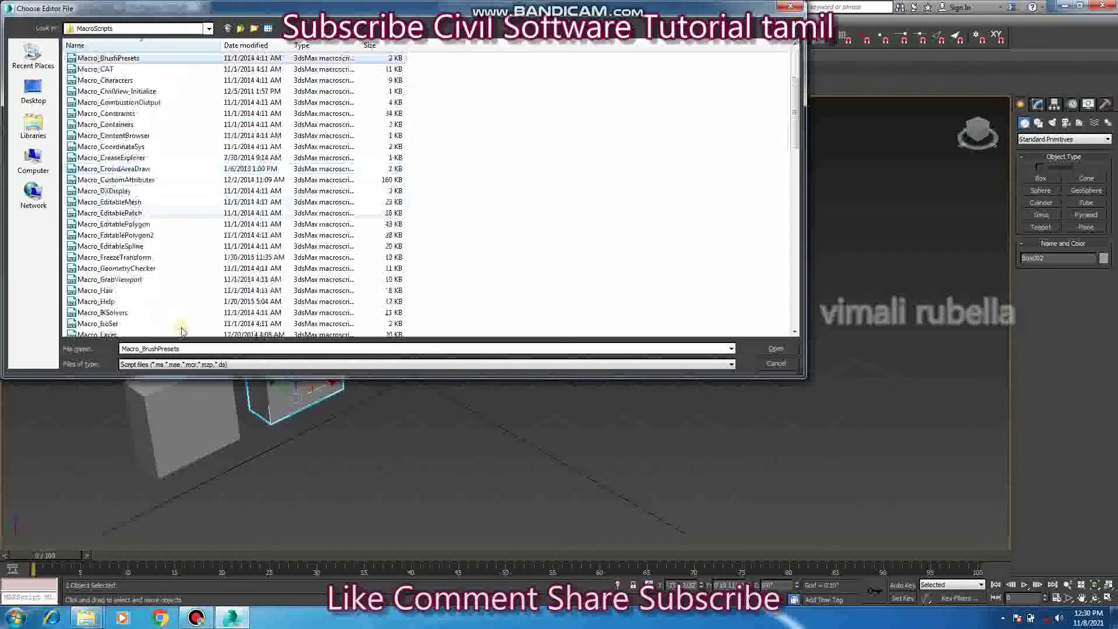
scroll(185, 326, "down", 5)
scroll(185, 326, "down", 5)
scroll(185, 326, "down", 5)
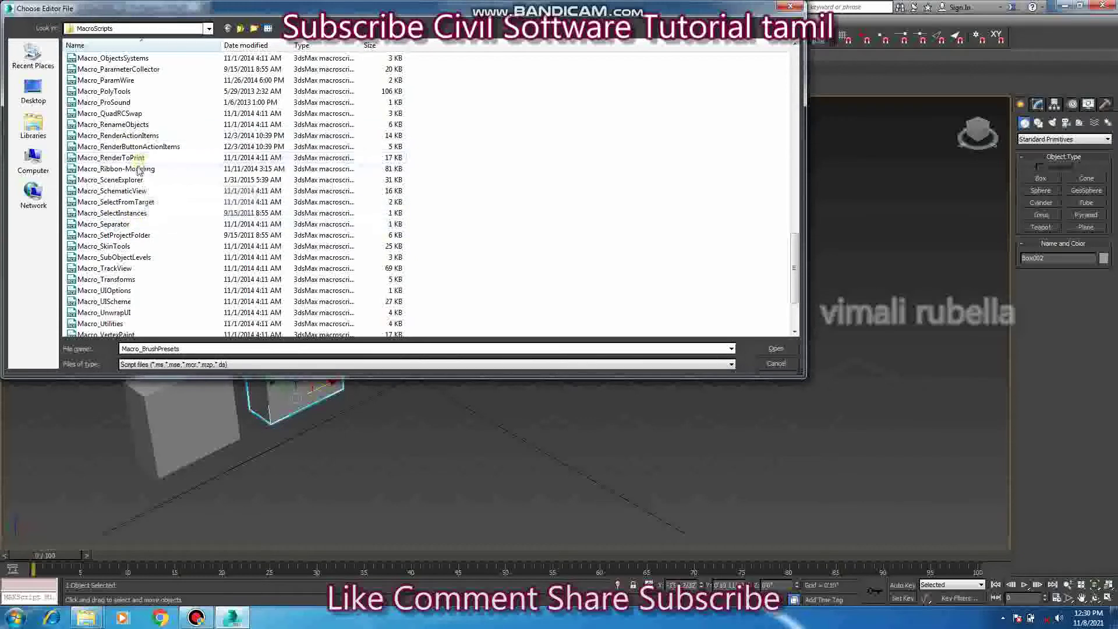
left_click(130, 215)
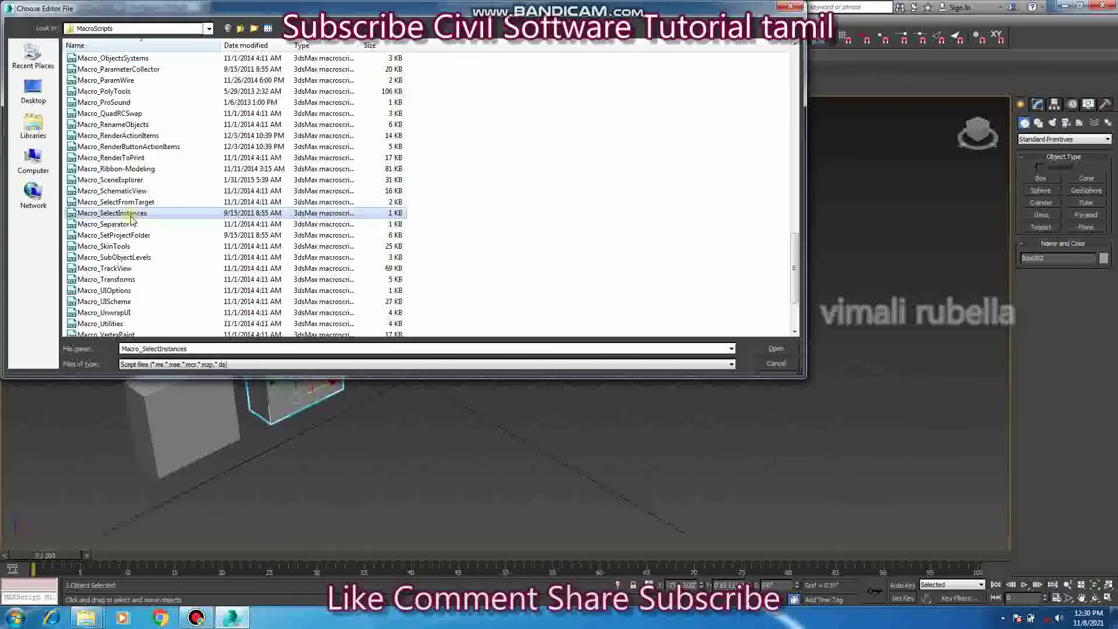
key("r")
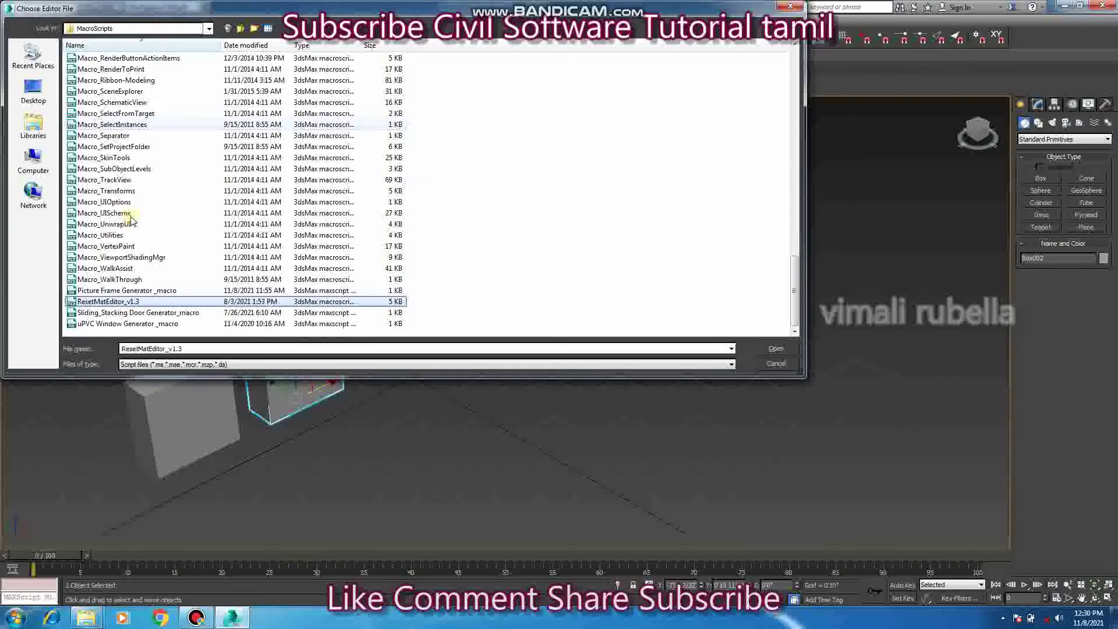
left_click(772, 350)
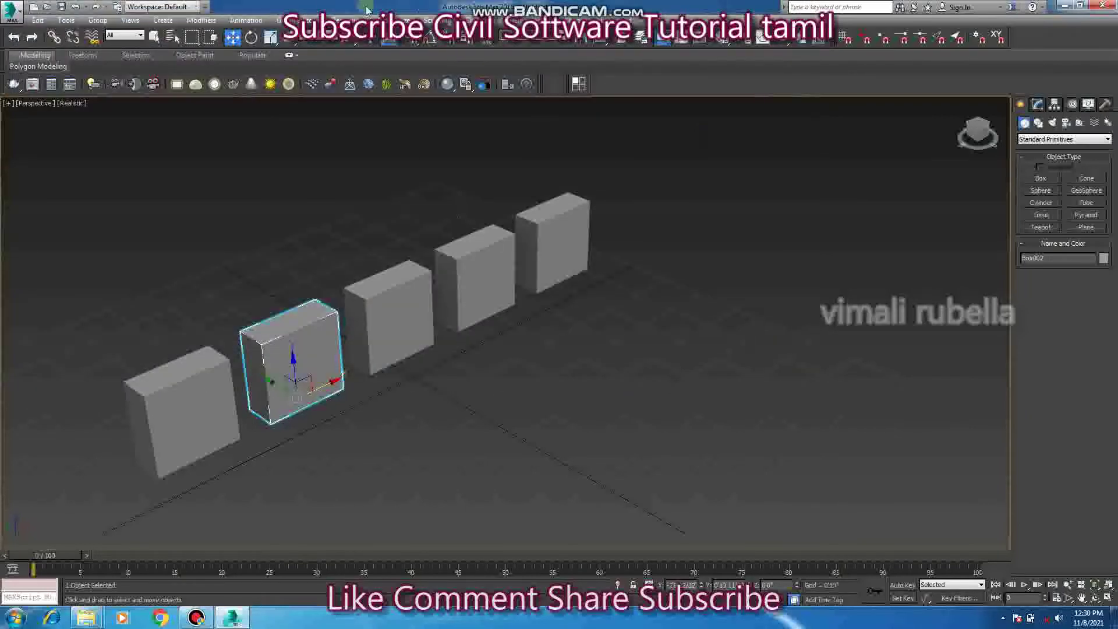
- Open Customize User Interface on the Toolbars page
left_click(397, 19)
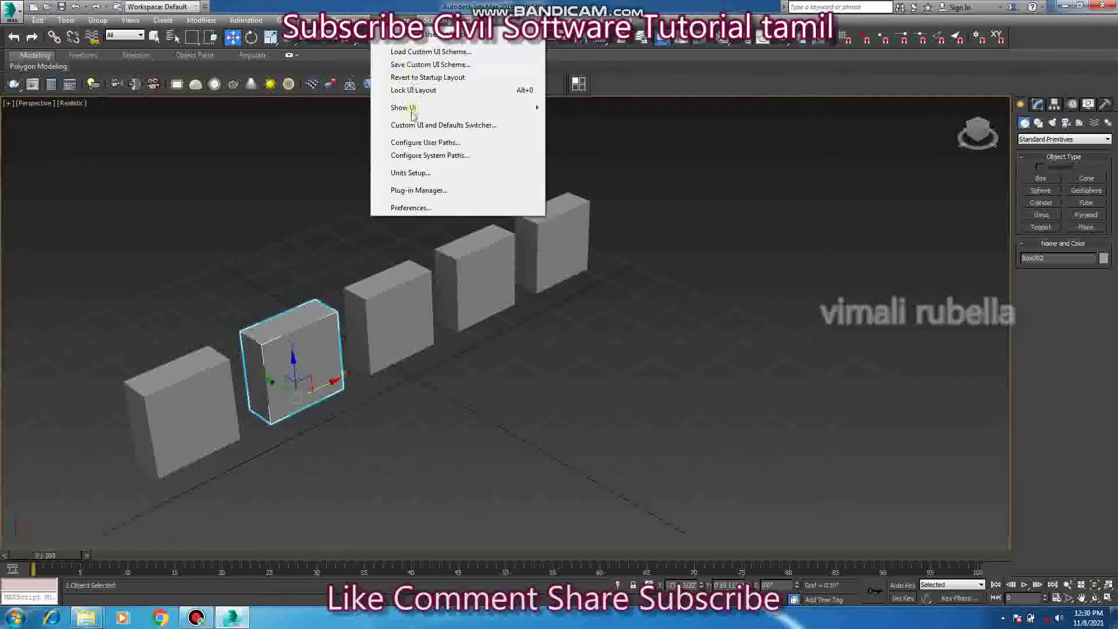
left_click(349, 178)
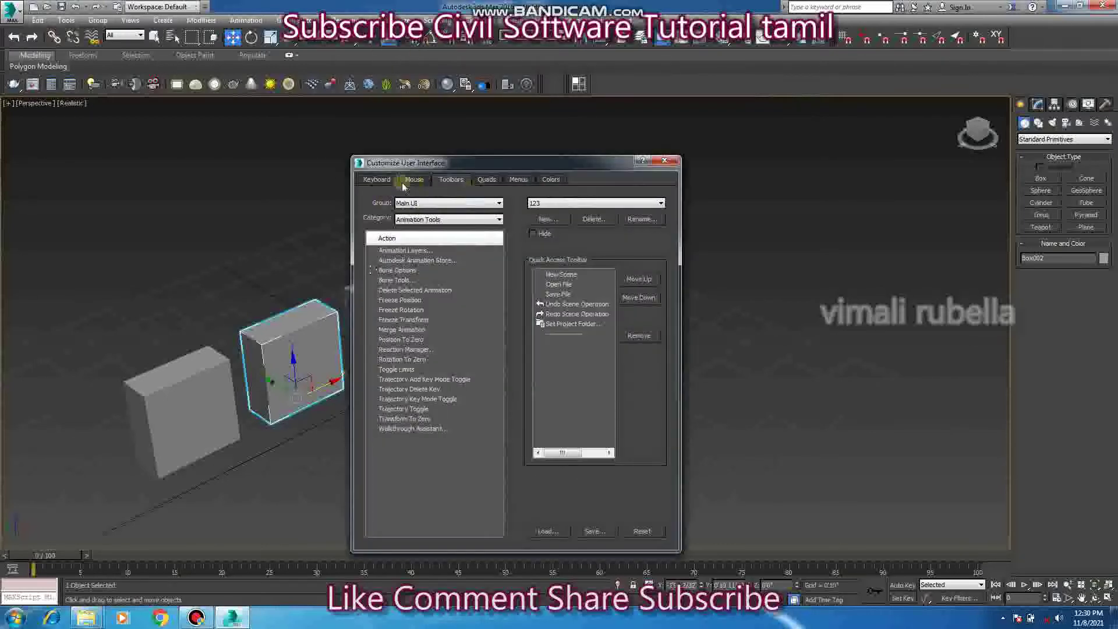
left_click(406, 182)
left_click(452, 179)
- Browse the Category and Group lists, leaving Main UI Animation Tools selected
left_click(417, 220)
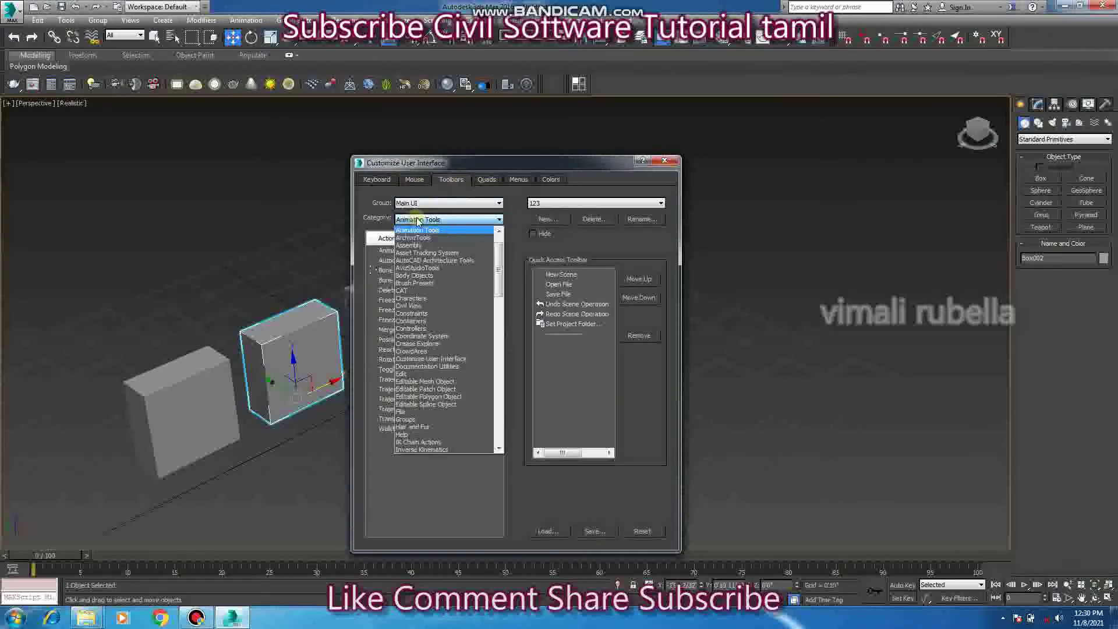
scroll(453, 397, "down", 4)
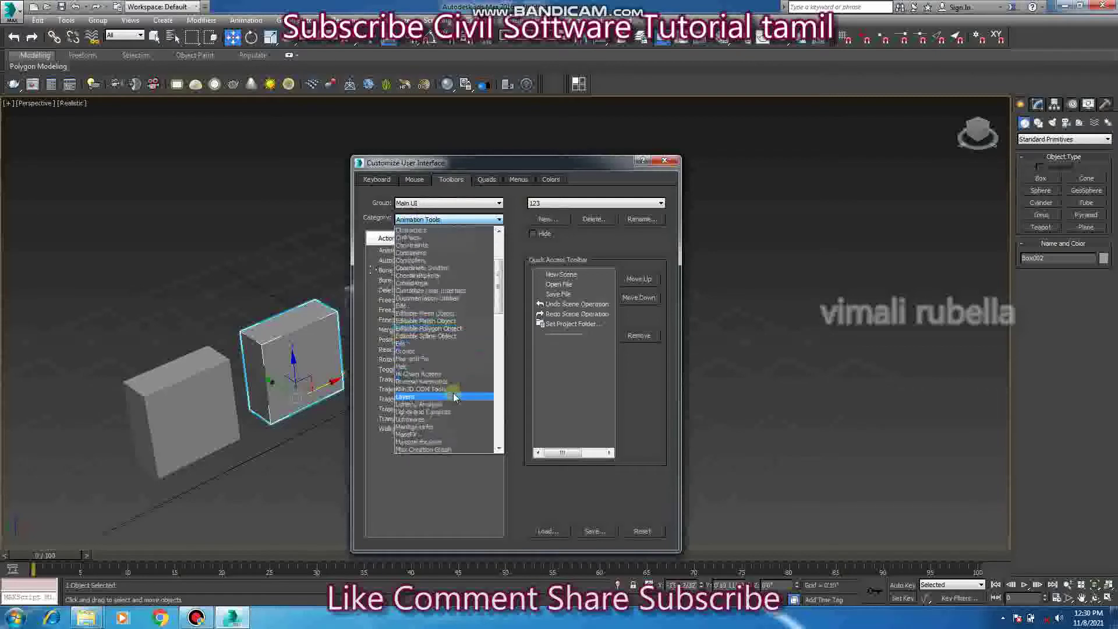
scroll(454, 397, "down", 2)
scroll(454, 398, "down", 2)
scroll(454, 398, "down", 2)
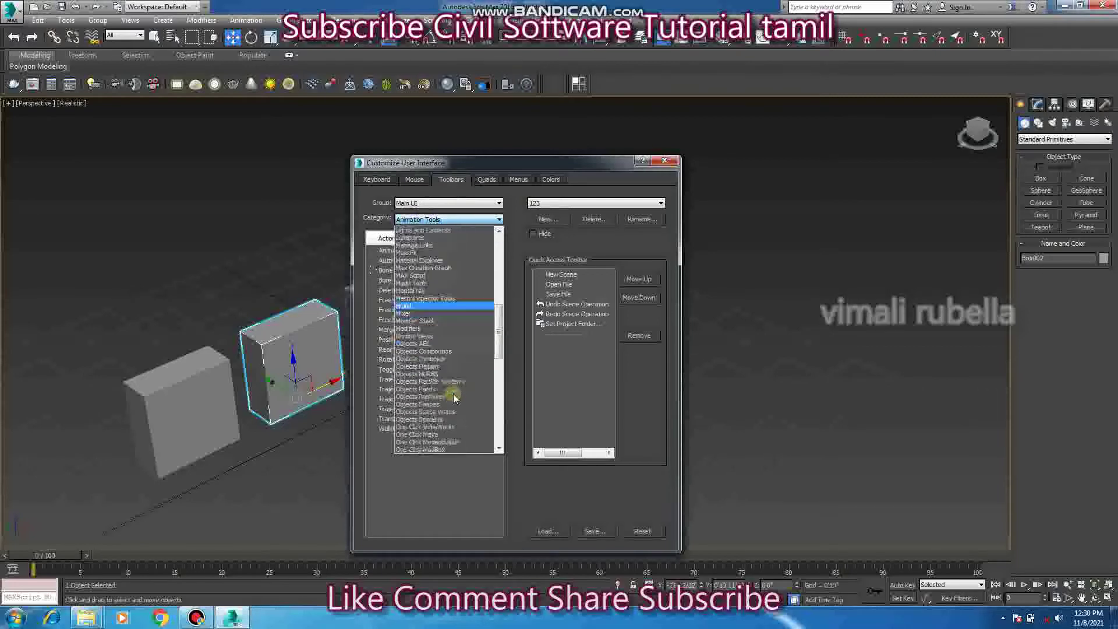
scroll(453, 397, "down", 3)
scroll(454, 398, "down", 3)
scroll(453, 398, "down", 1)
scroll(454, 397, "down", 2)
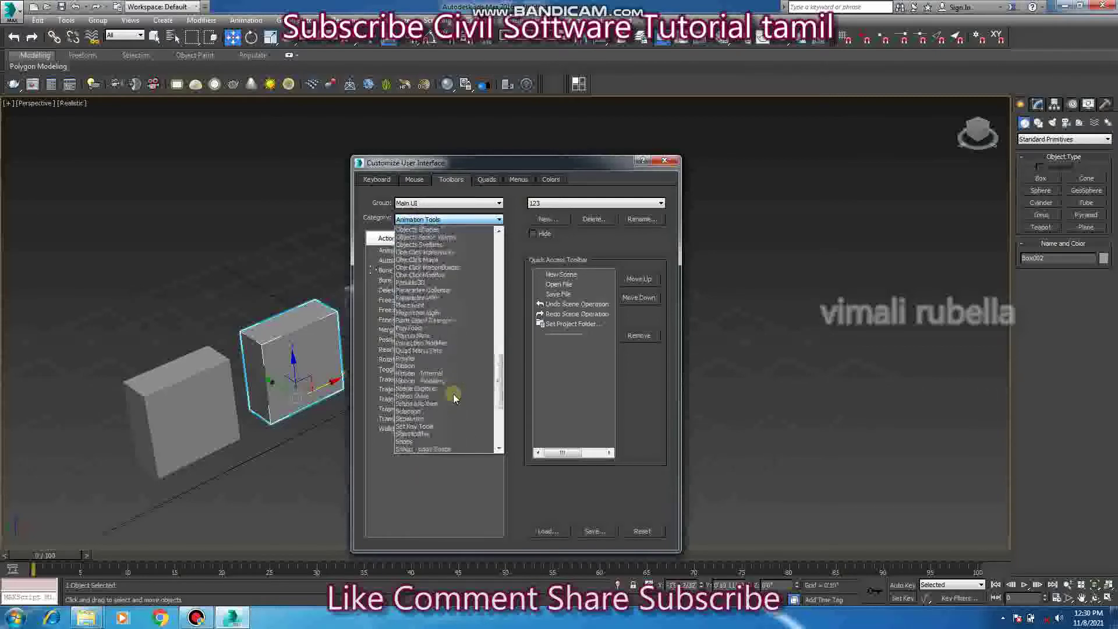
scroll(454, 398, "down", 2)
scroll(453, 395, "down", 2)
scroll(454, 394, "down", 2)
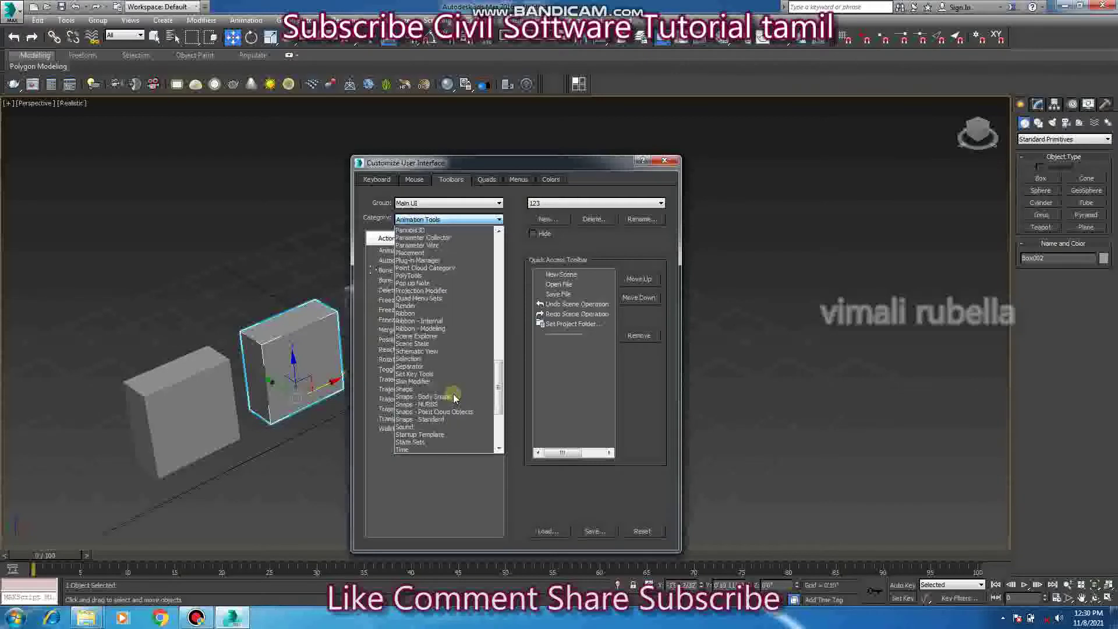
scroll(453, 395, "down", 3)
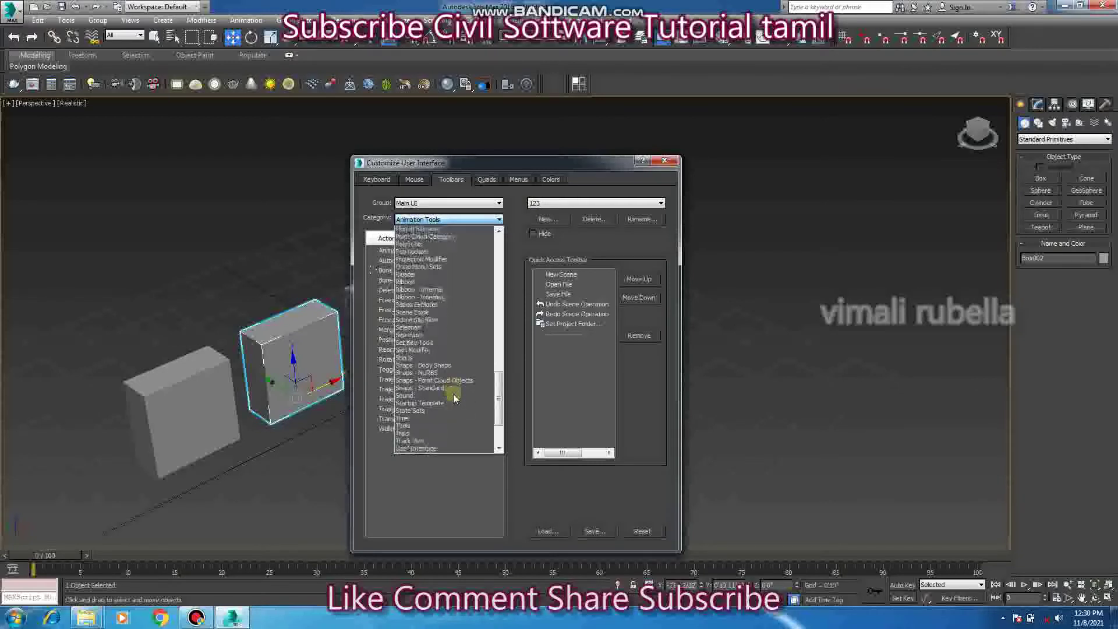
left_click(409, 203)
scroll(417, 285, "up", 2)
scroll(417, 285, "up", 2)
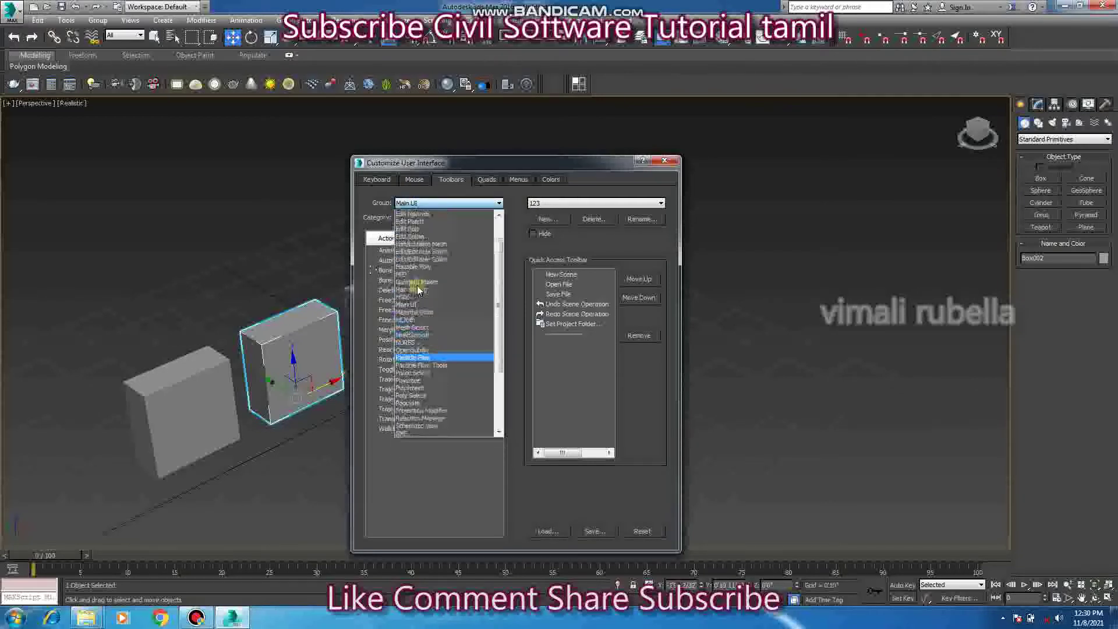
scroll(417, 285, "up", 1)
key("Escape")
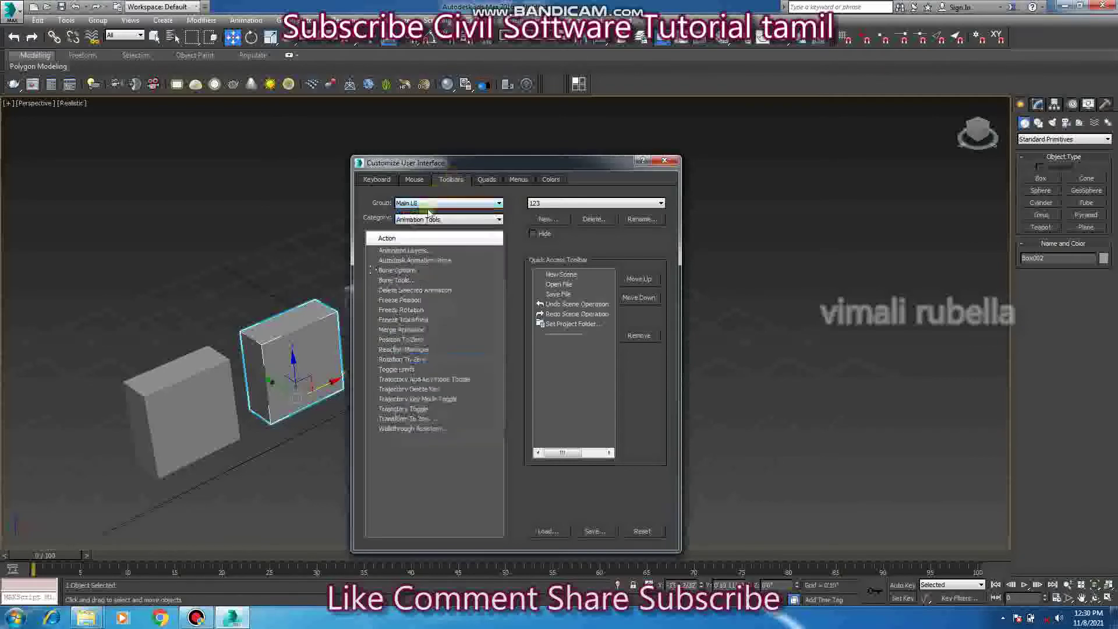
- Browse the action category lists on the Keyboard and Menus pages, keeping # Scripts
left_click(385, 180)
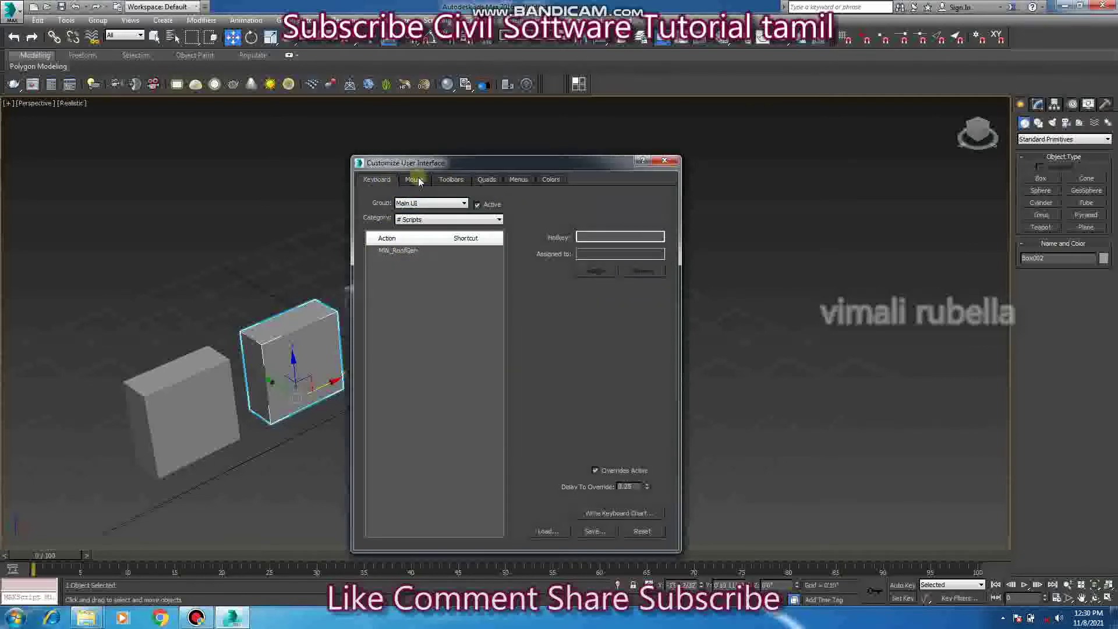
left_click(408, 220)
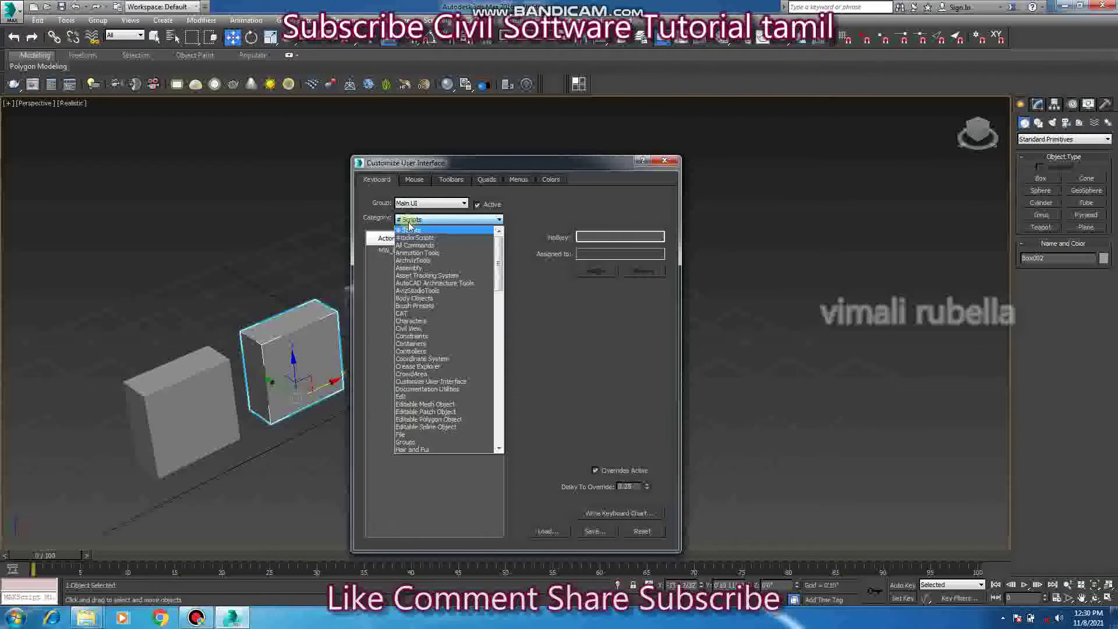
left_click(410, 220)
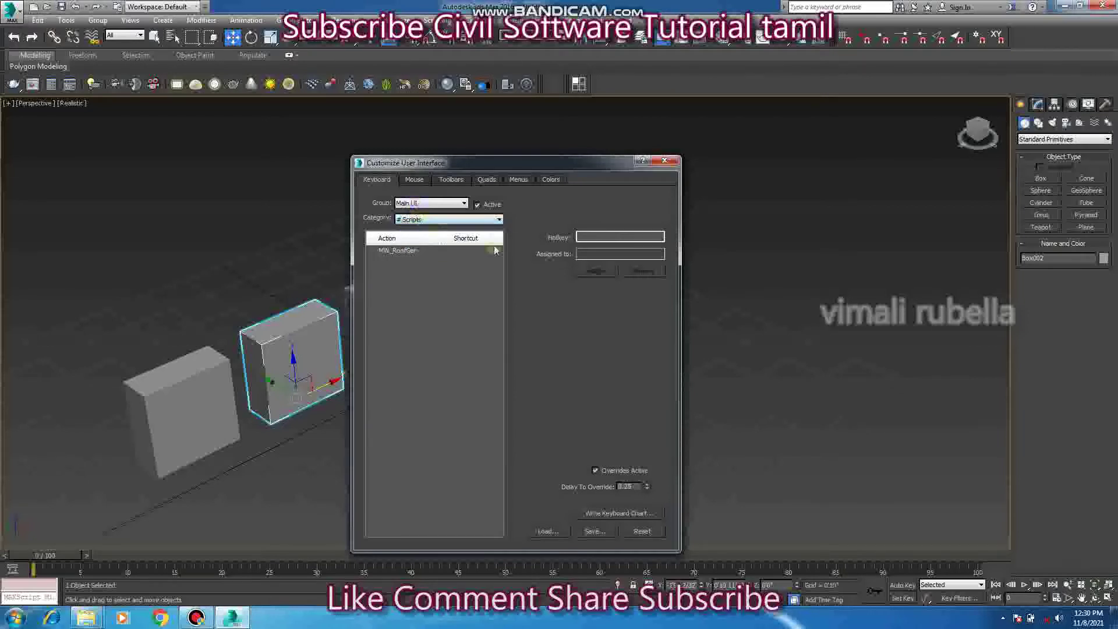
left_click(487, 179)
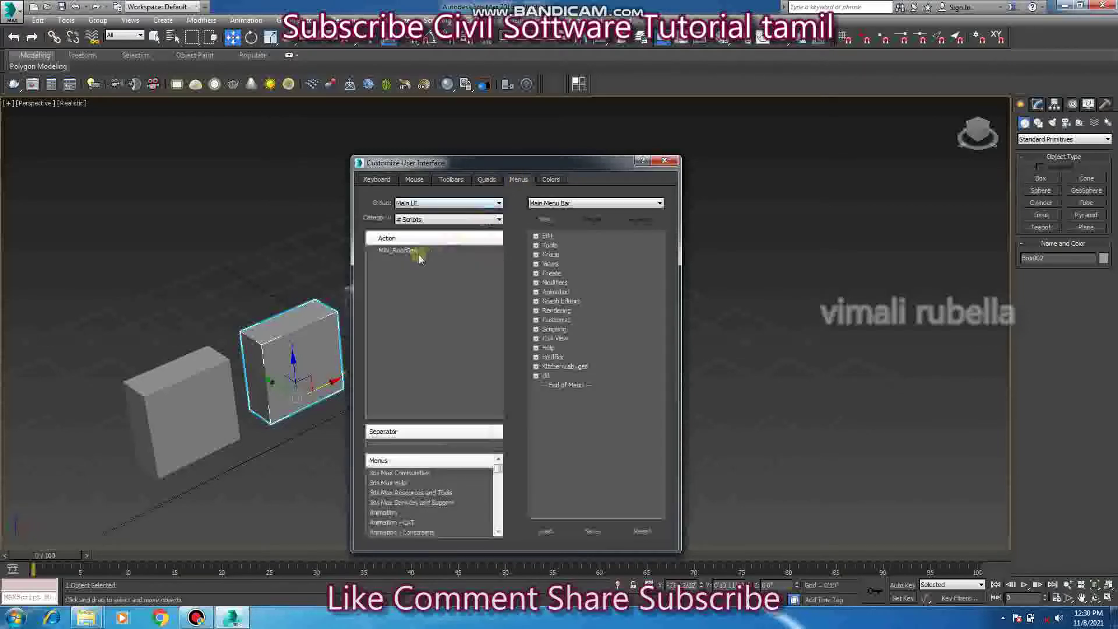
left_click(410, 220)
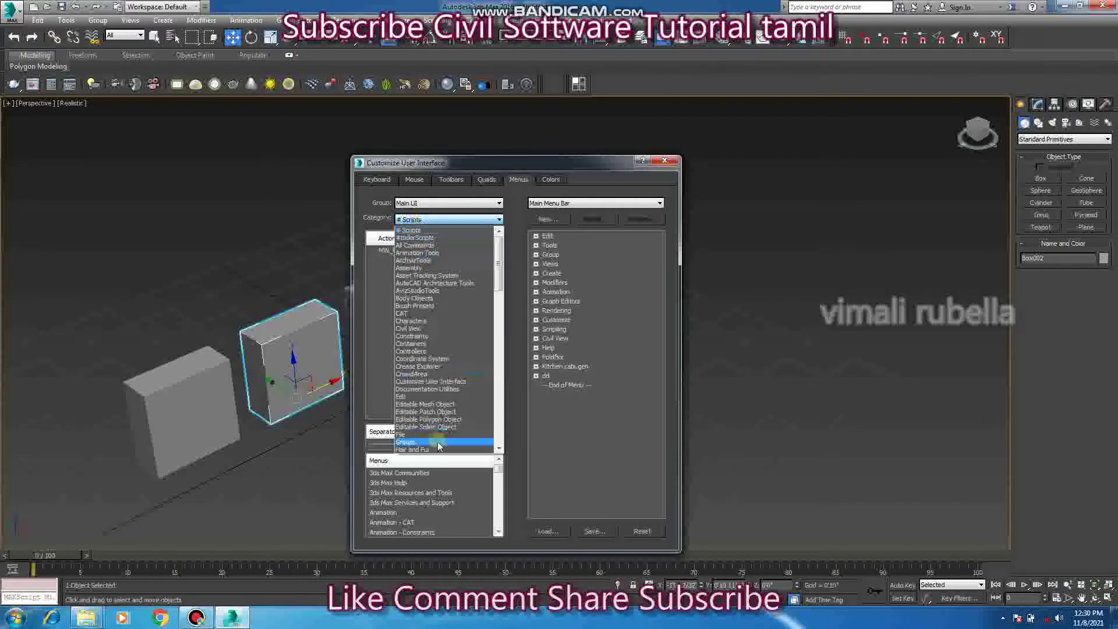
key("Escape")
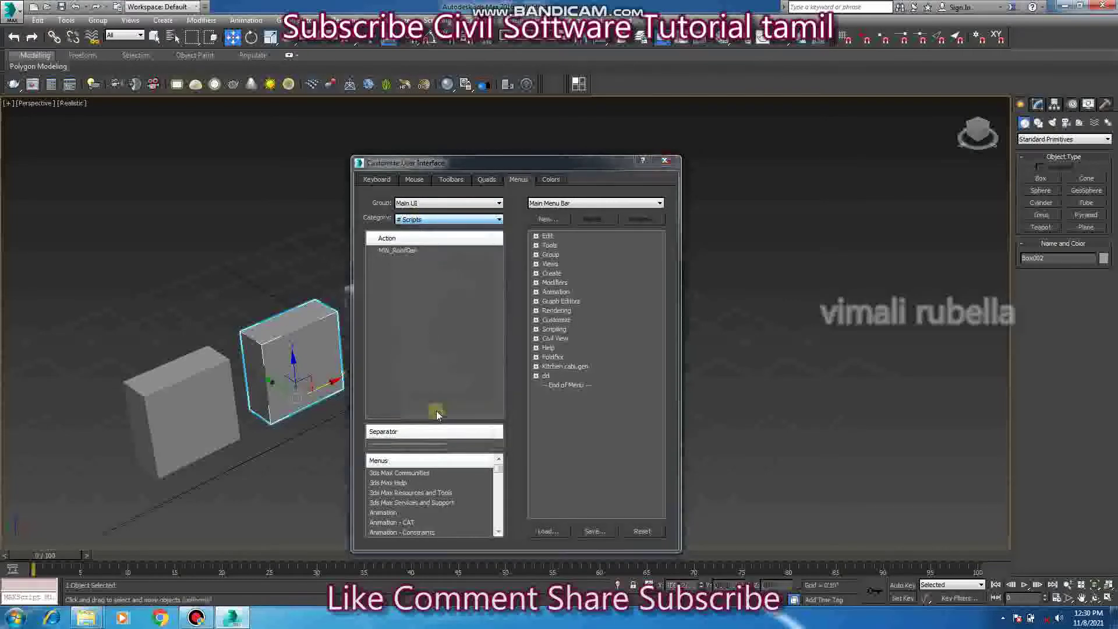
key("e")
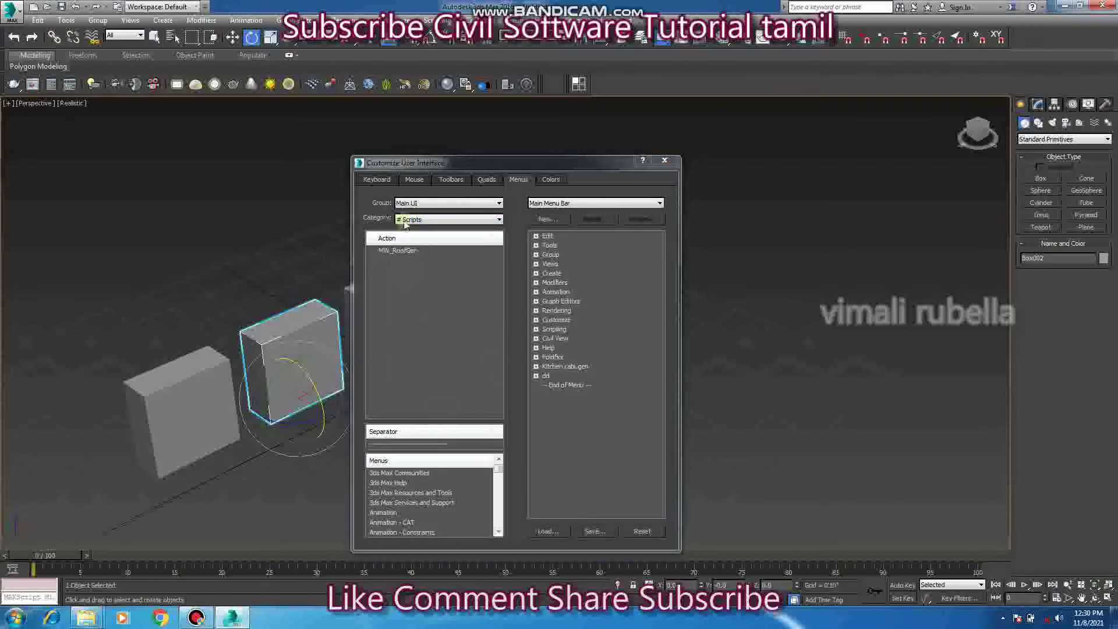
- Scroll the category list again, then open and close the Material Editor
left_click(402, 220)
scroll(419, 404, "down", 4)
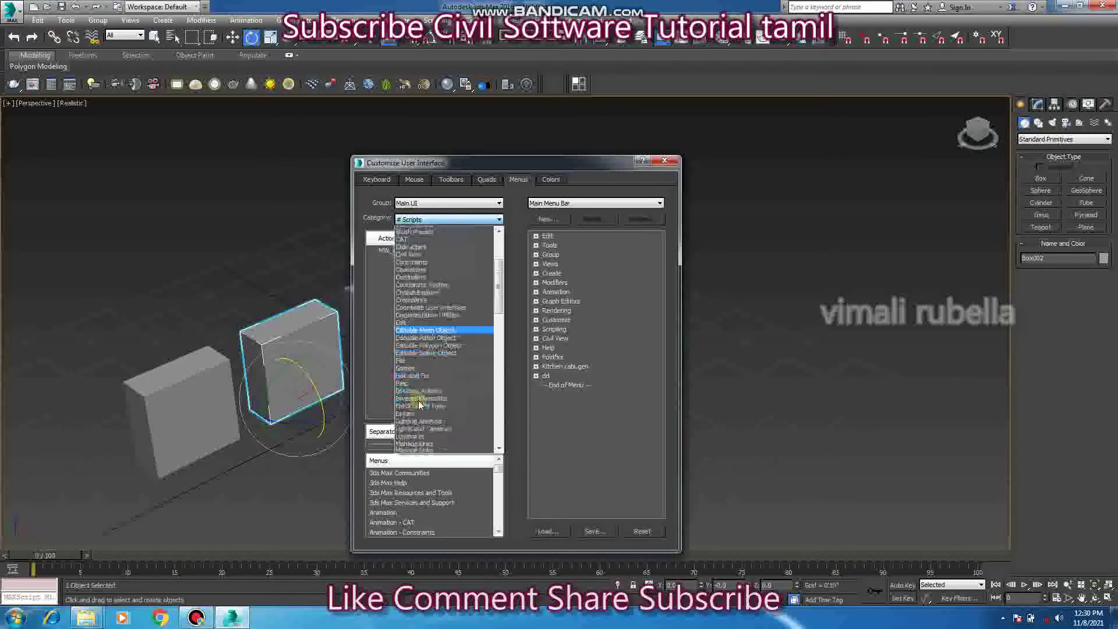
scroll(420, 404, "down", 4)
scroll(419, 404, "down", 4)
scroll(420, 403, "down", 3)
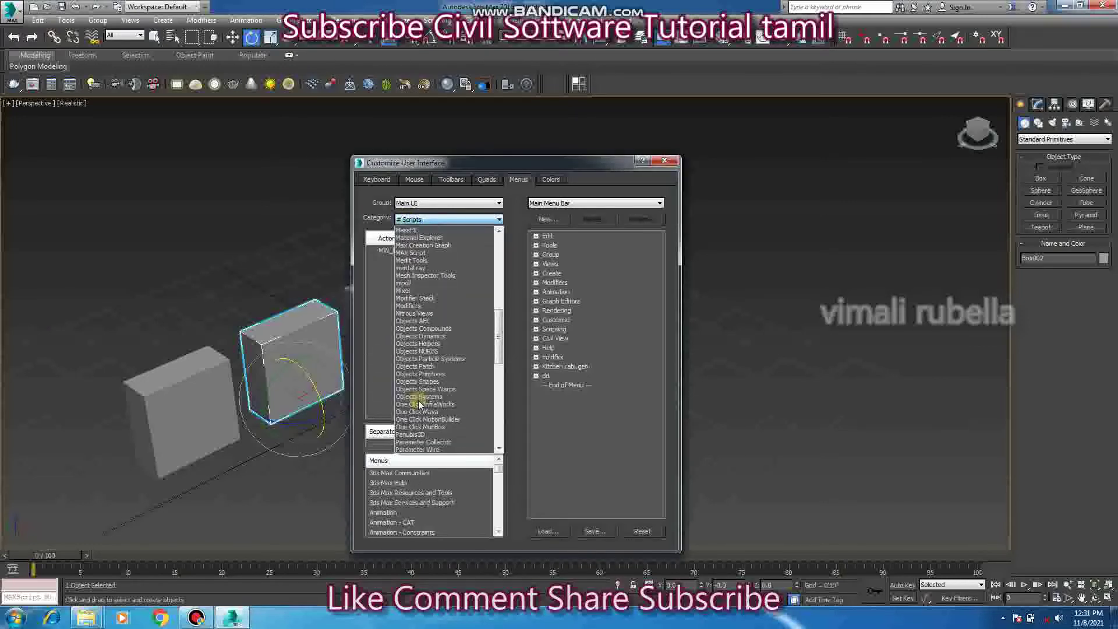
key("Escape")
key("m")
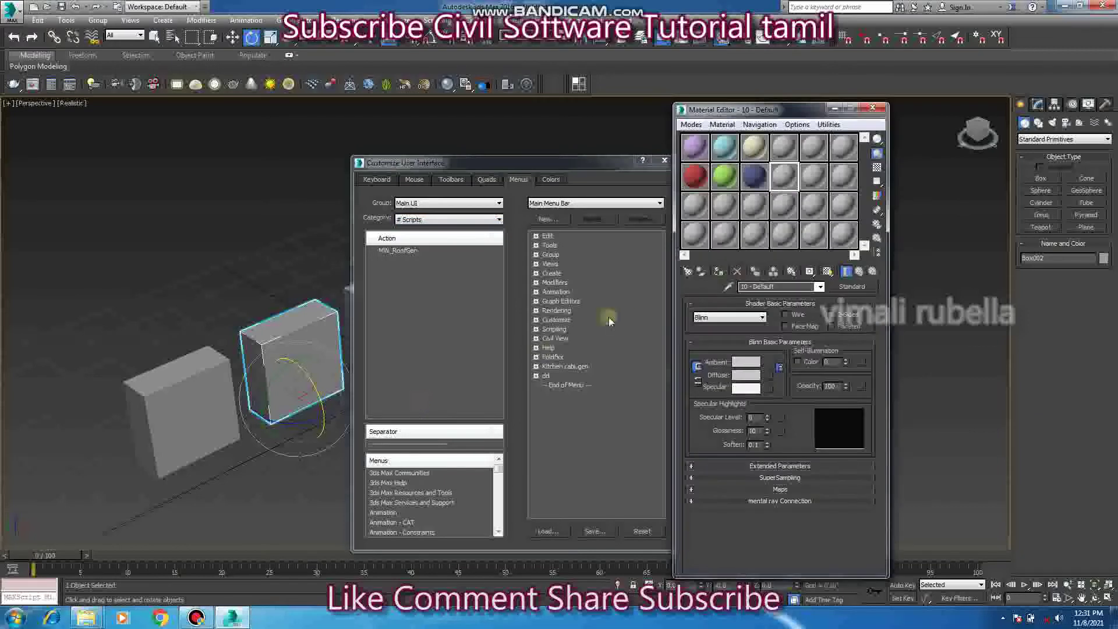
left_click(873, 107)
- Return to the Toolbars page and choose the # Scripts action category
left_click(414, 179)
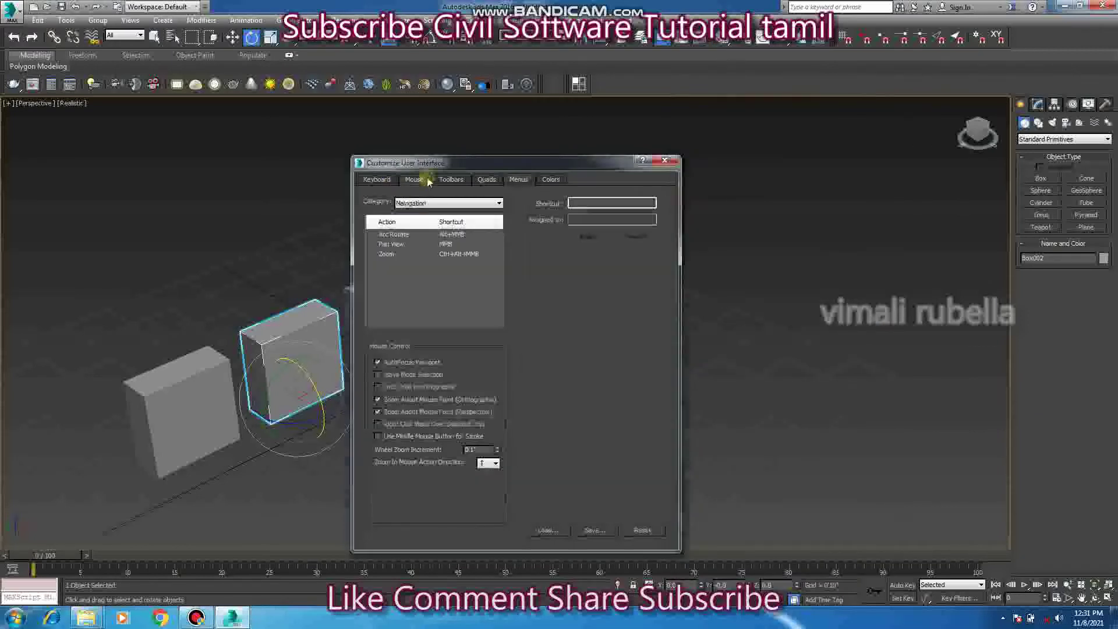
left_click(452, 179)
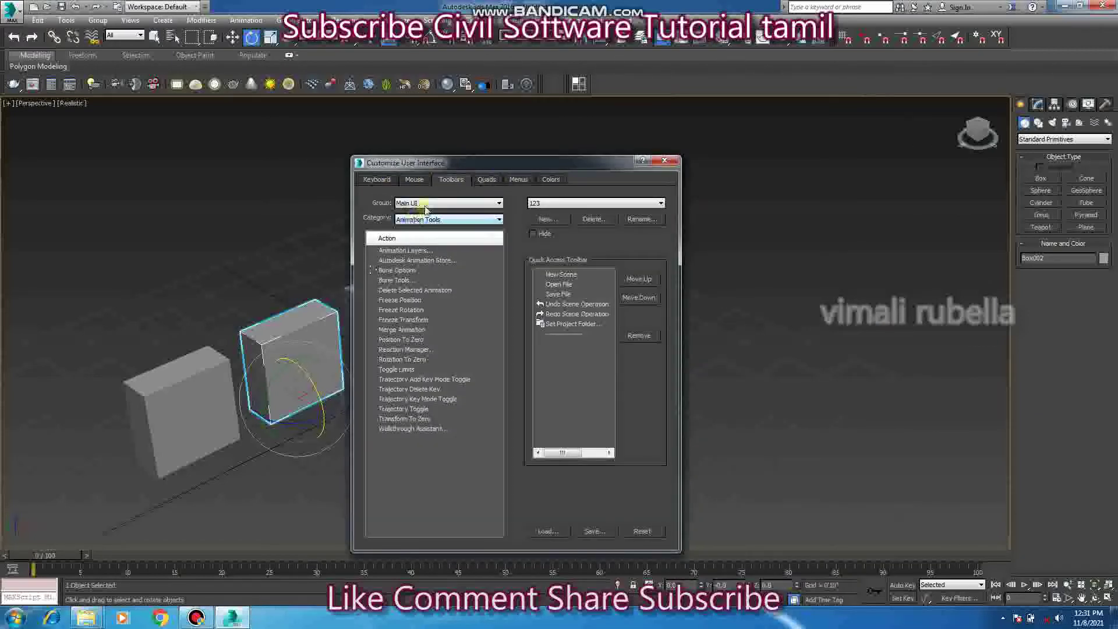
left_click(377, 179)
left_click(457, 179)
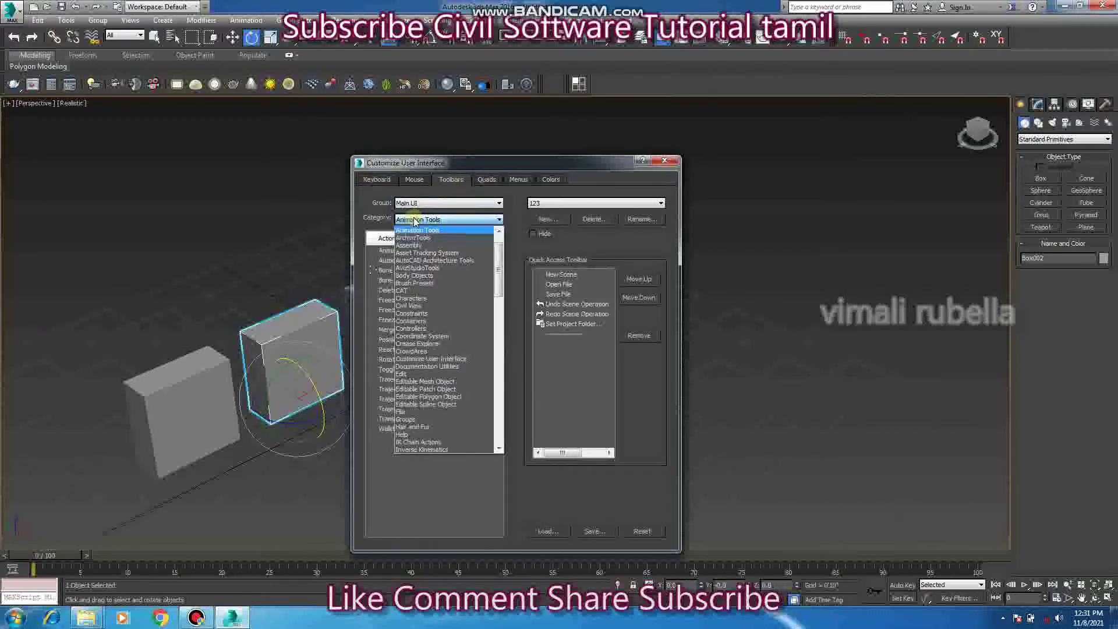
scroll(417, 239, "up", 1)
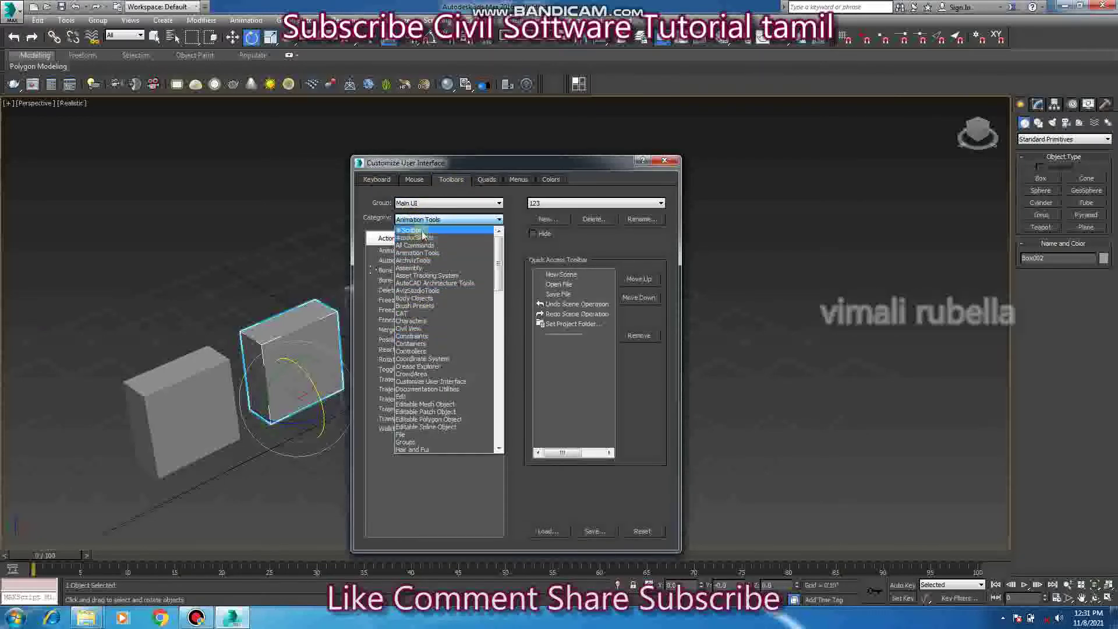
left_click(414, 231)
- Create a toolbar named mat and drag ResetMatEditor from #todorScripts onto it
left_click(427, 221)
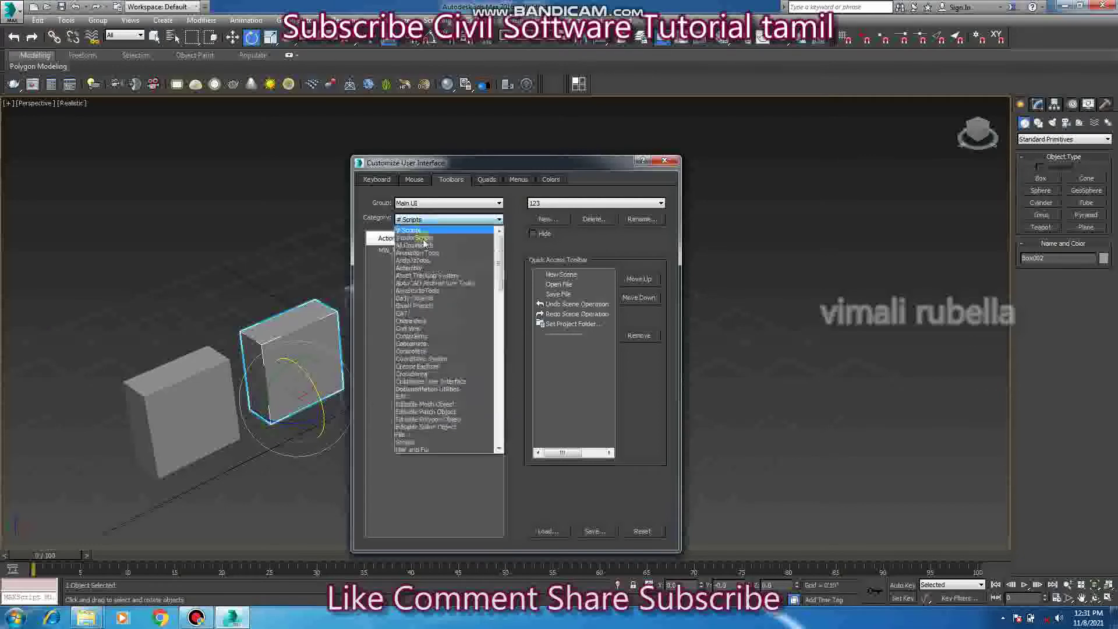
left_click(422, 248)
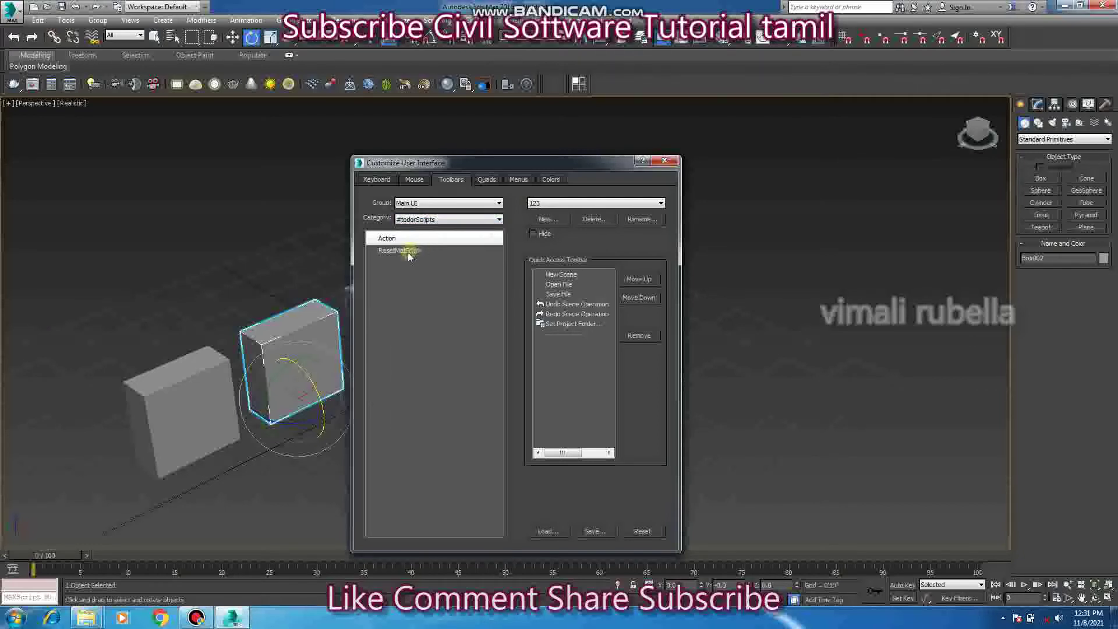
left_click(396, 254)
left_click_drag(397, 256, 427, 251)
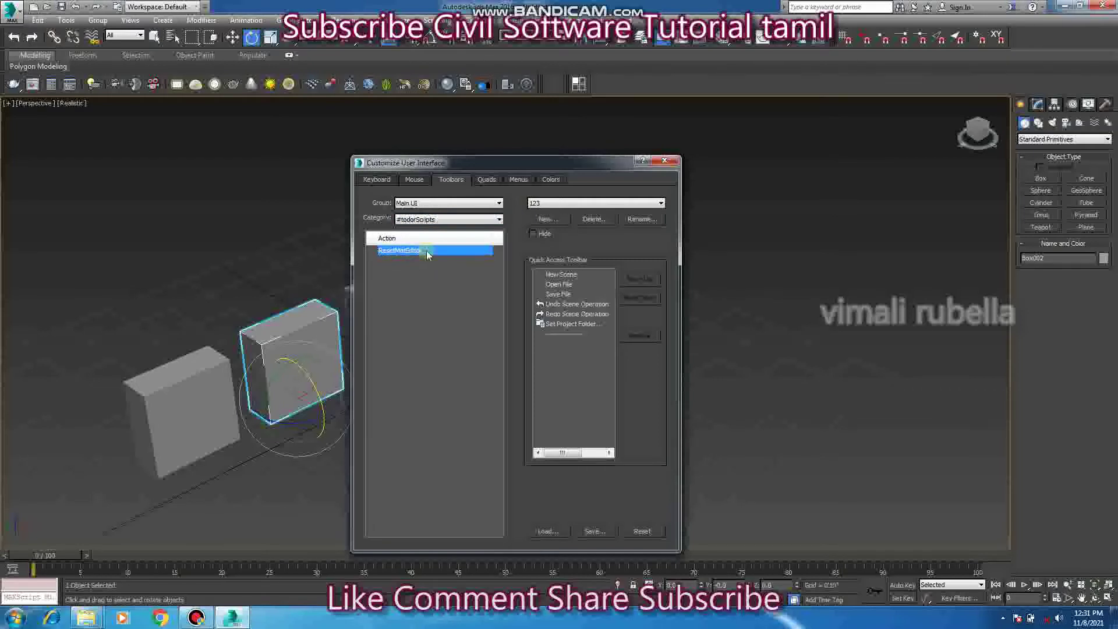
left_click(545, 220)
type("mtl")
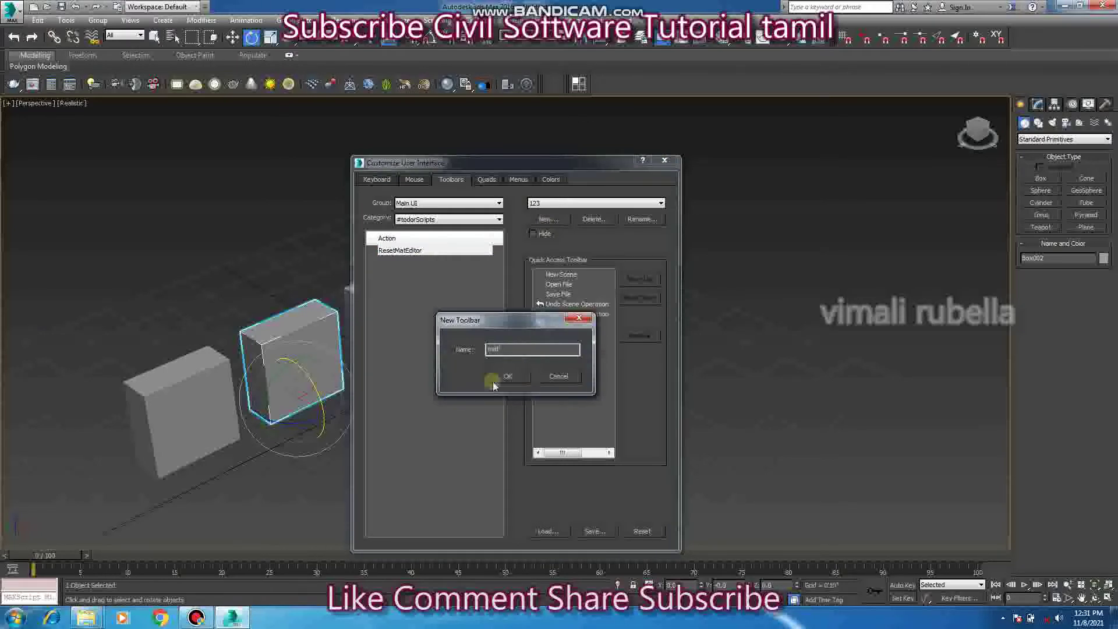
left_click(513, 376)
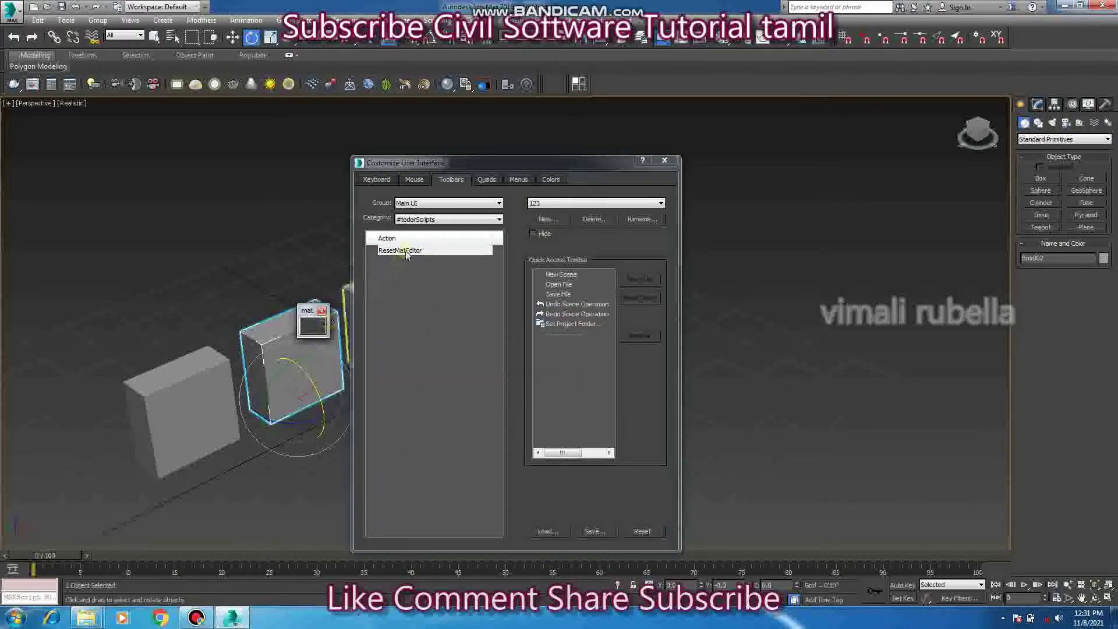
mouse_move(406, 254)
left_mouse_down()
mouse_move(316, 317)
mouse_move(671, 89)
left_mouse_up()
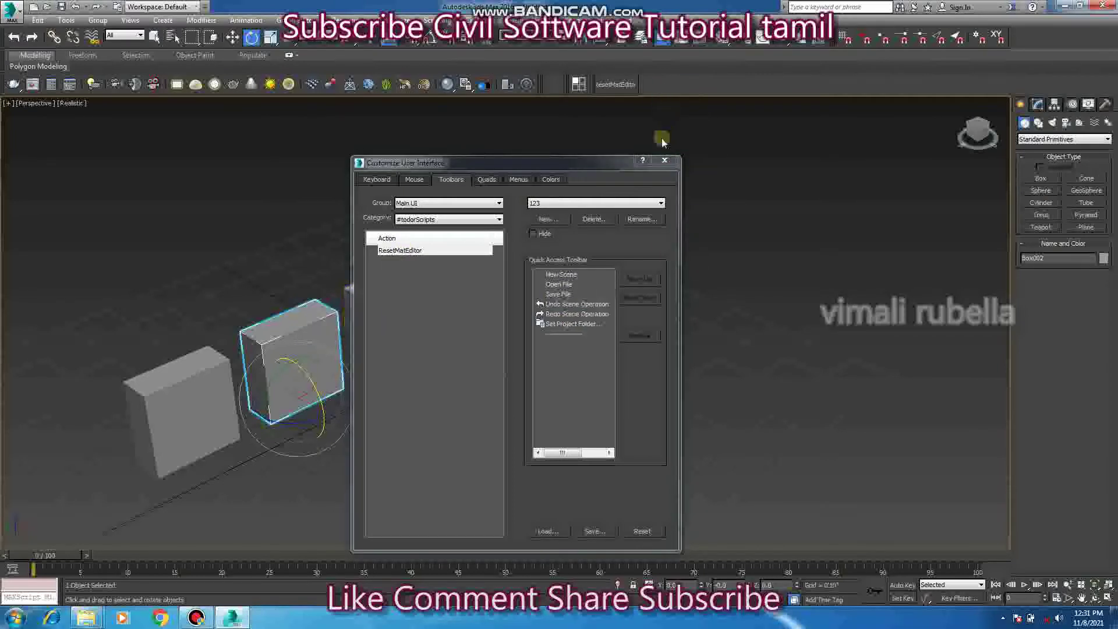
- Close Customize User Interface, launch ResetMatEditor from the mat toolbar, then enlarge and reposition its window
left_click(664, 160)
left_click(608, 88)
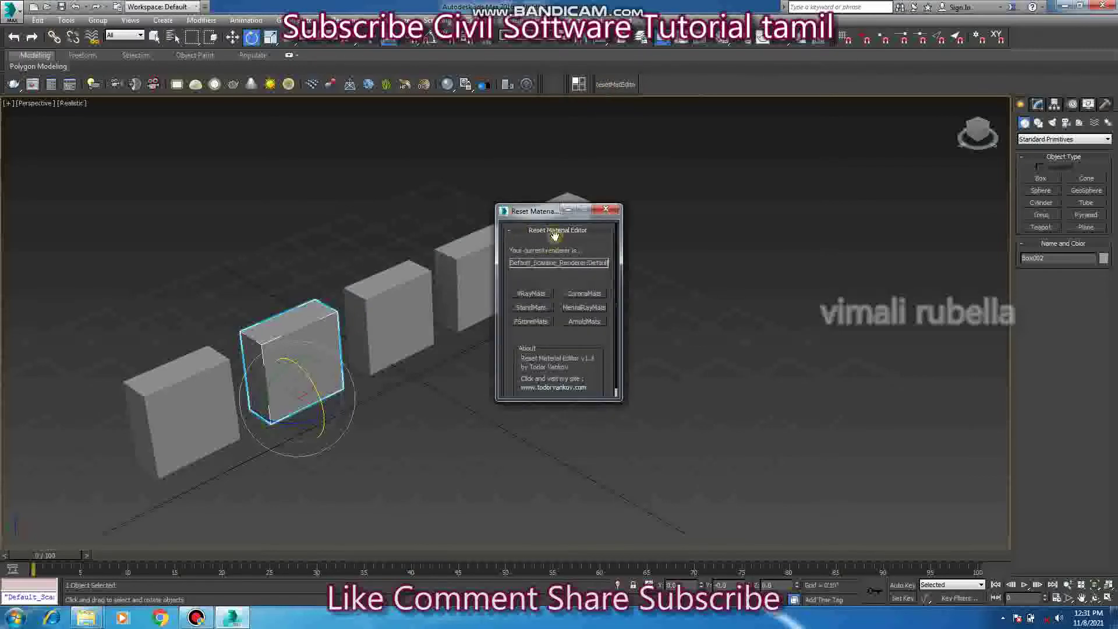
left_click_drag(599, 401, 597, 494)
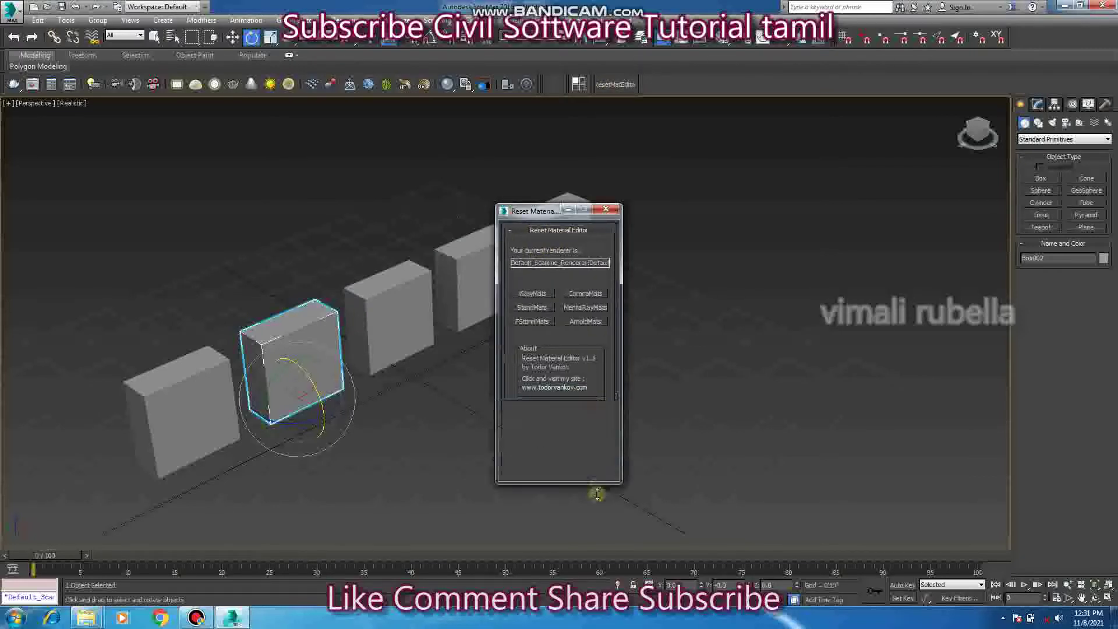
left_click_drag(550, 213, 693, 131)
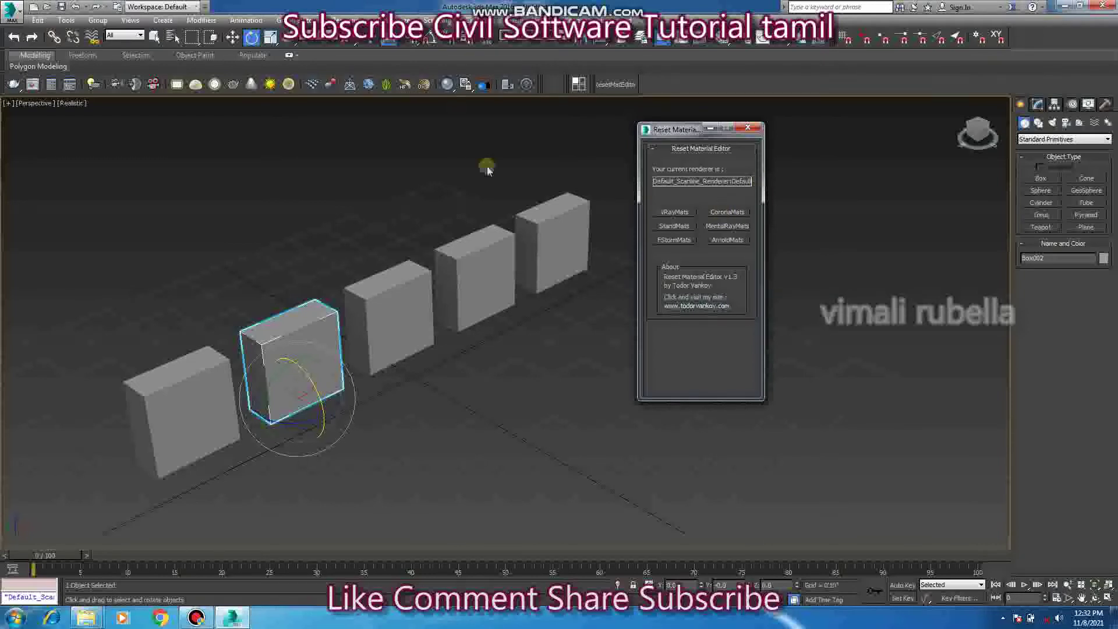
- Open the Material Editor with M and keep Default Scanline Renderer in Render Setup
key("m")
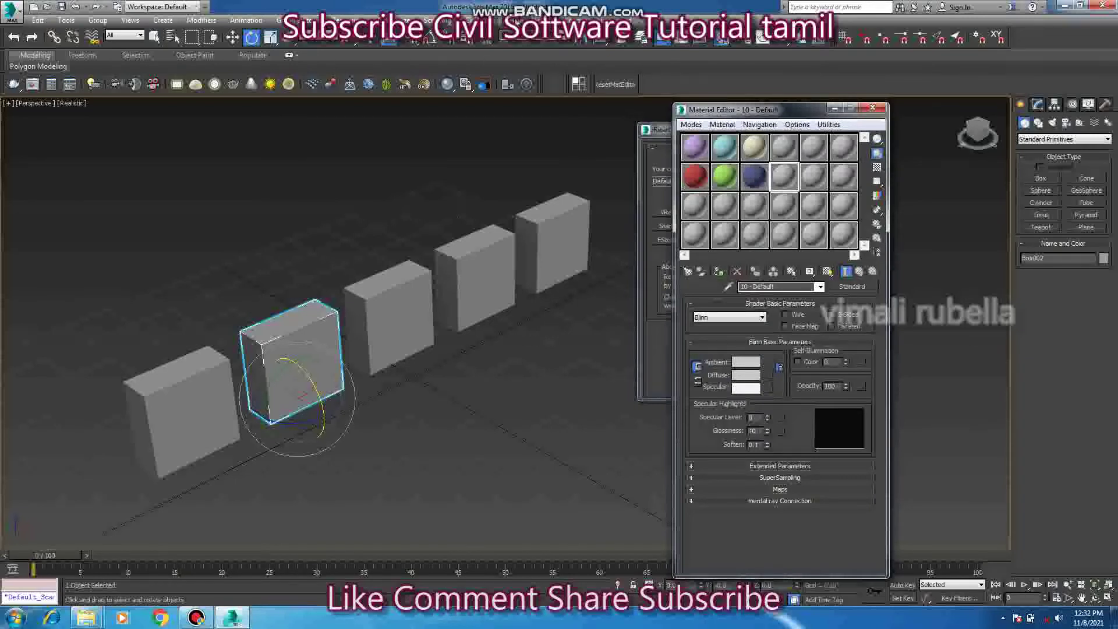
left_click(748, 43)
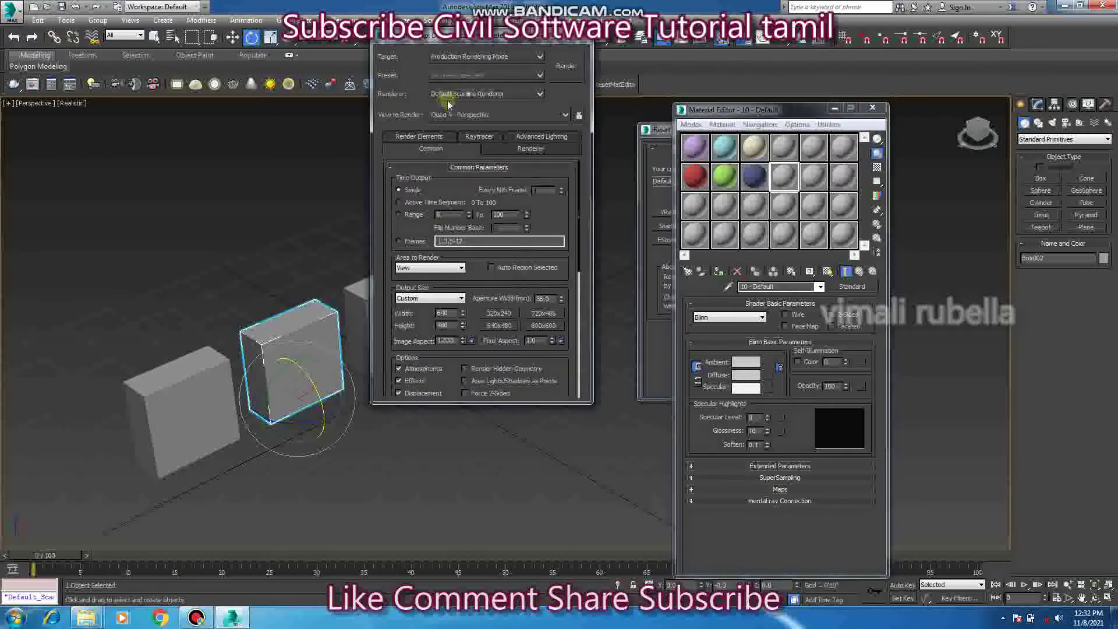
left_click(448, 97)
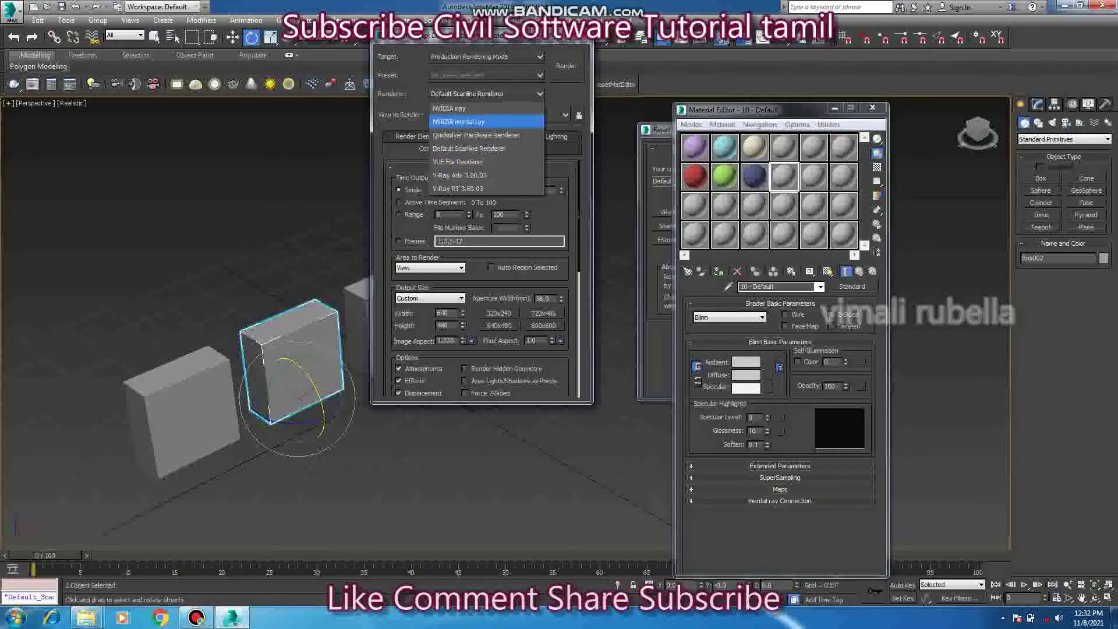
left_click(460, 148)
- Reset all Material Editor slots to Standard materials with the StandMats button
left_click(582, 29)
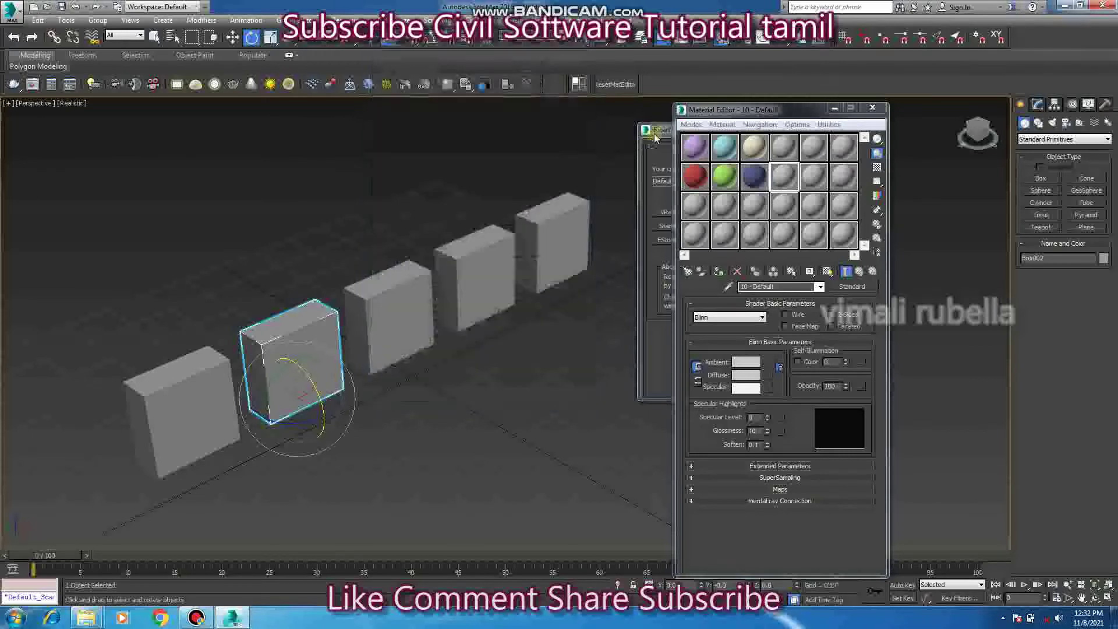
left_click_drag(655, 130, 484, 146)
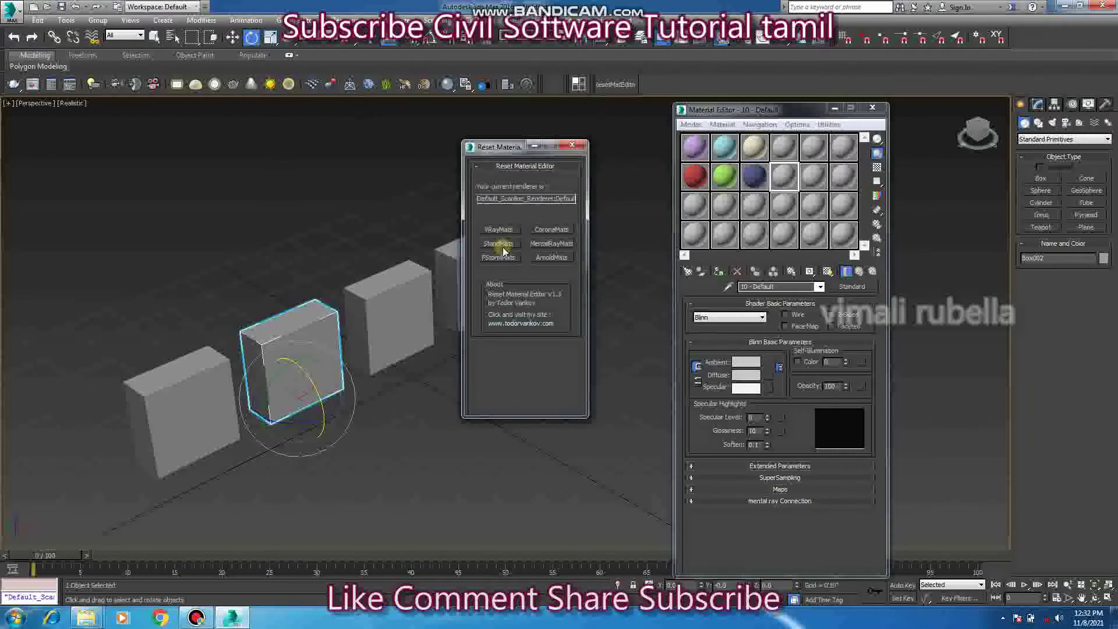
left_click(500, 244)
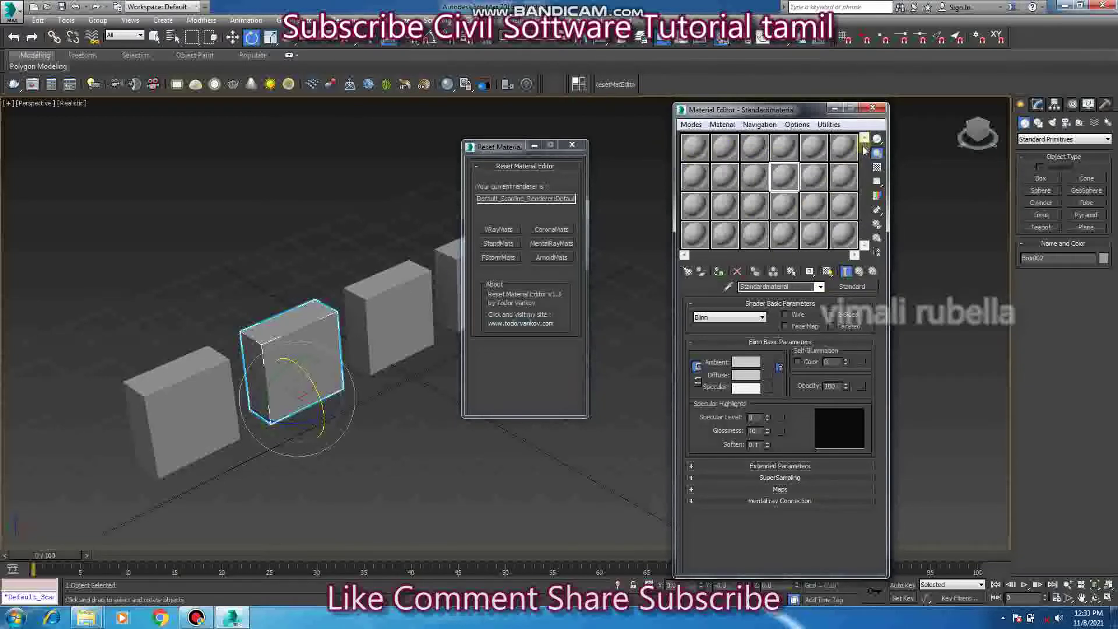
- Make V-Ray Adv 3.00.03 the production renderer in Render Setup
left_click(722, 48)
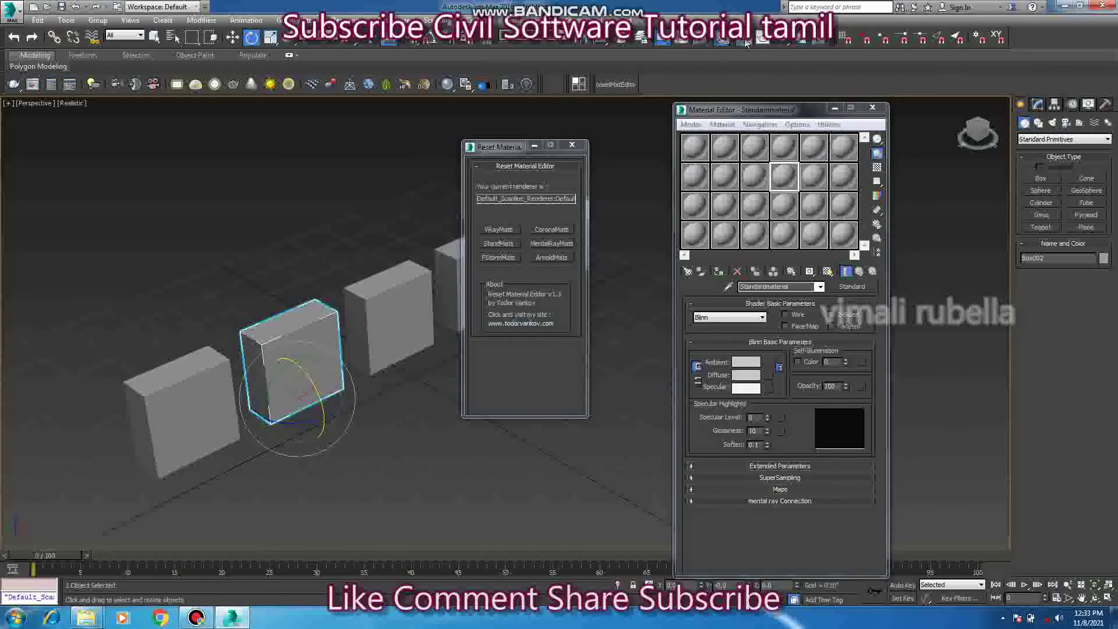
left_click(198, 617)
left_click(205, 619)
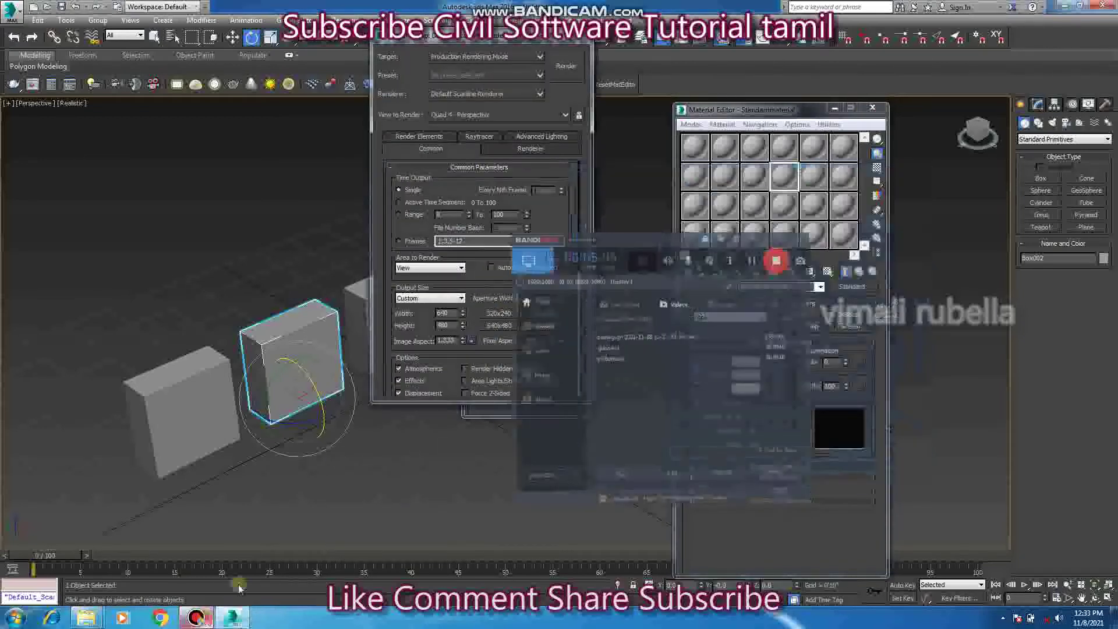
left_click(481, 93)
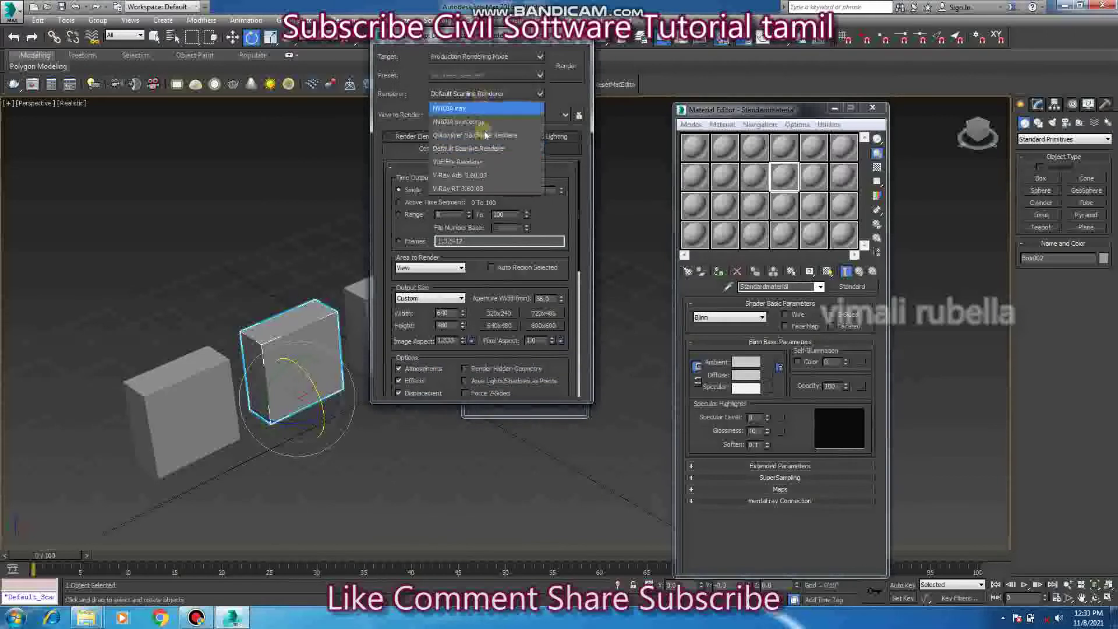
left_click(469, 170)
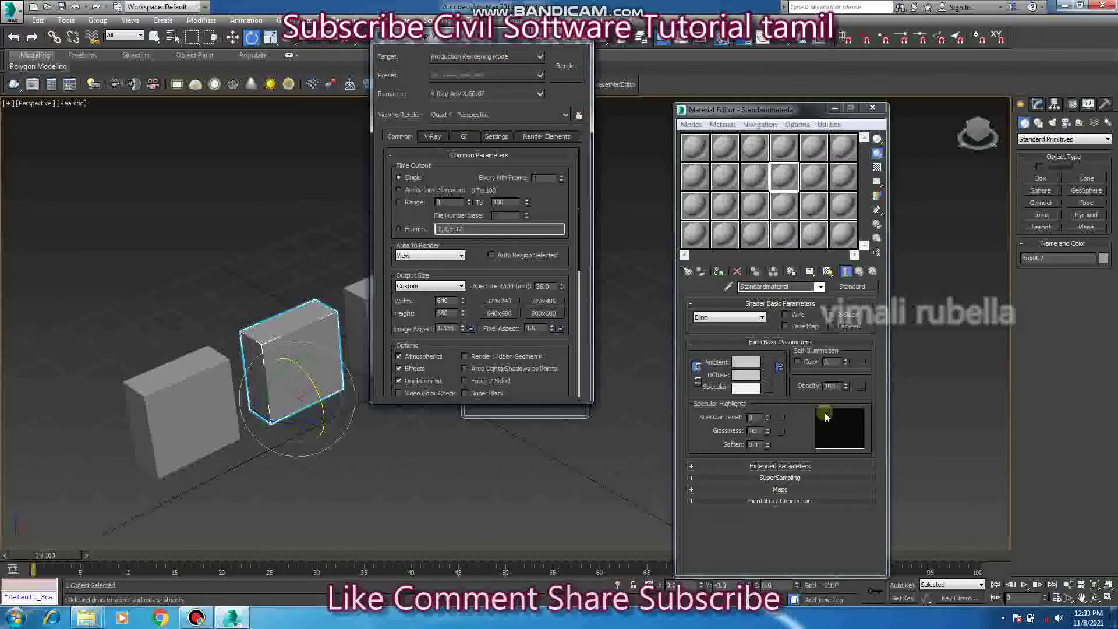
left_click(852, 286)
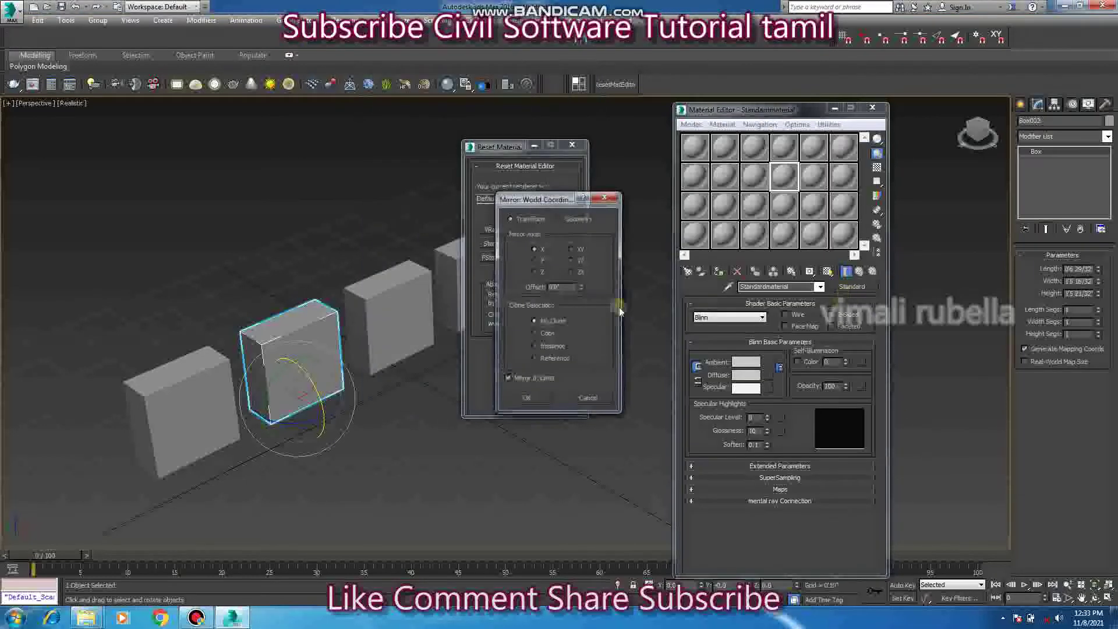
- Dismiss the Mirror dialog and change Standardmaterial_10 to a VRayMtl from the V-Ray group
left_click(604, 197)
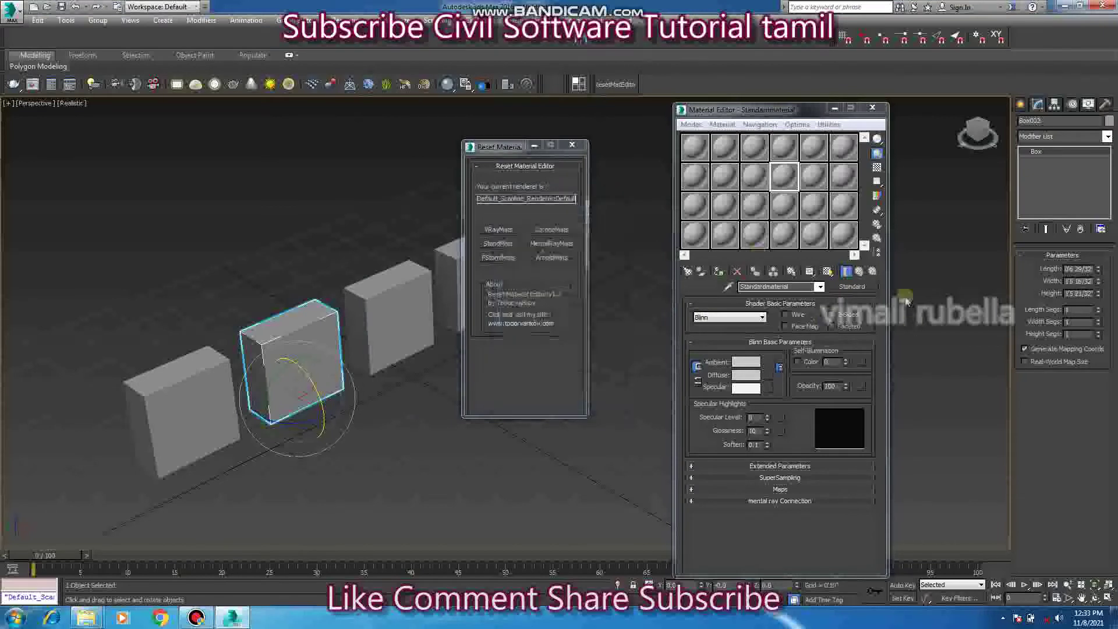
left_click(852, 287)
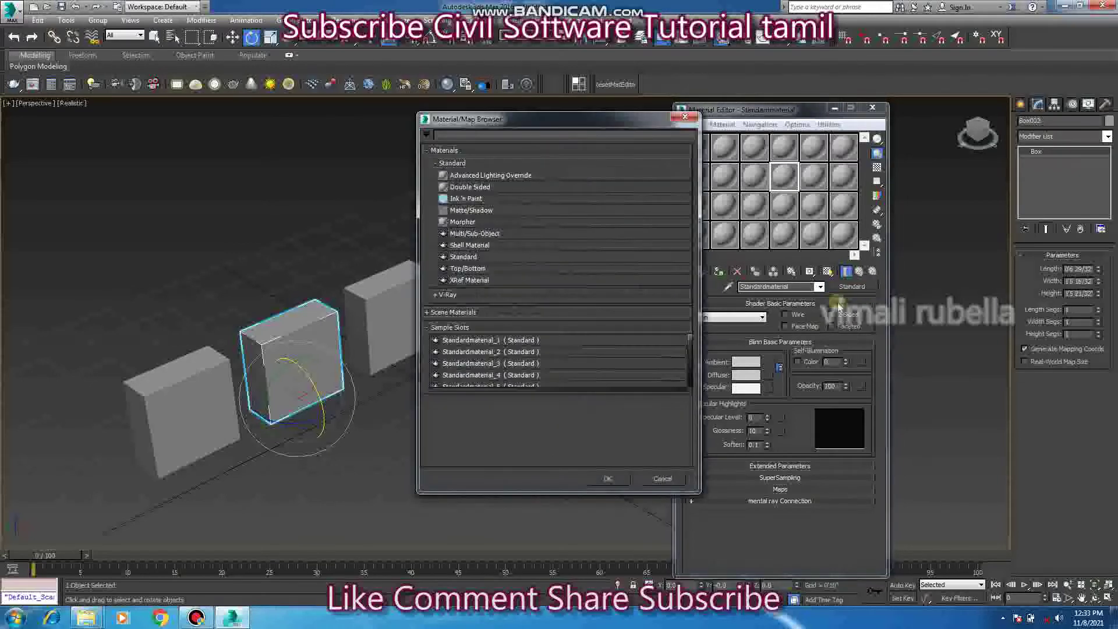
left_click(463, 296)
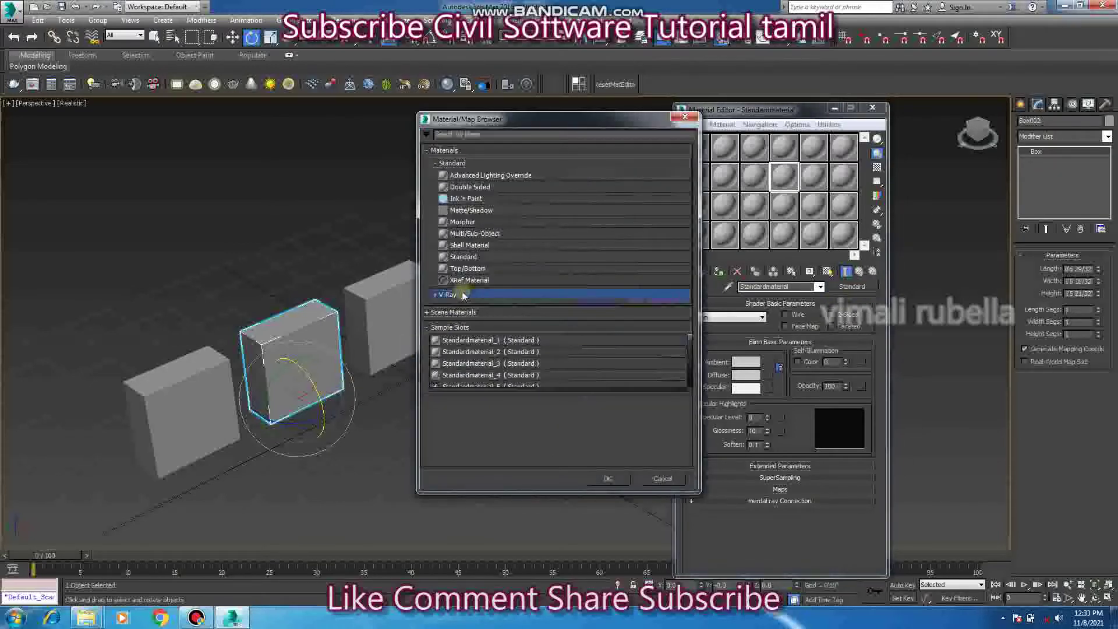
left_click(463, 295)
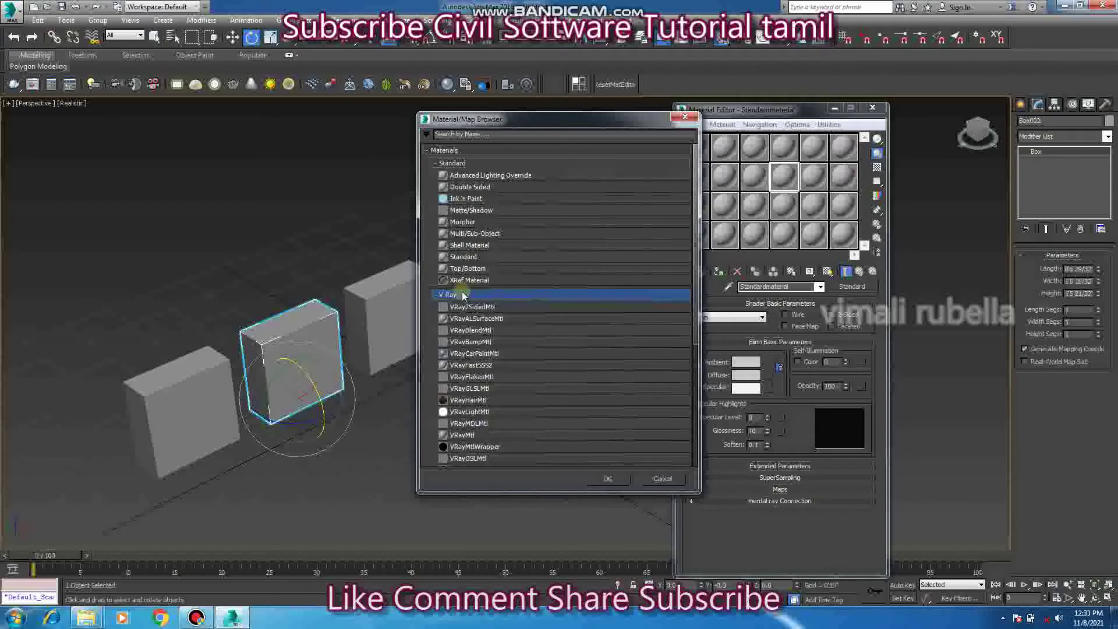
double_click(481, 435)
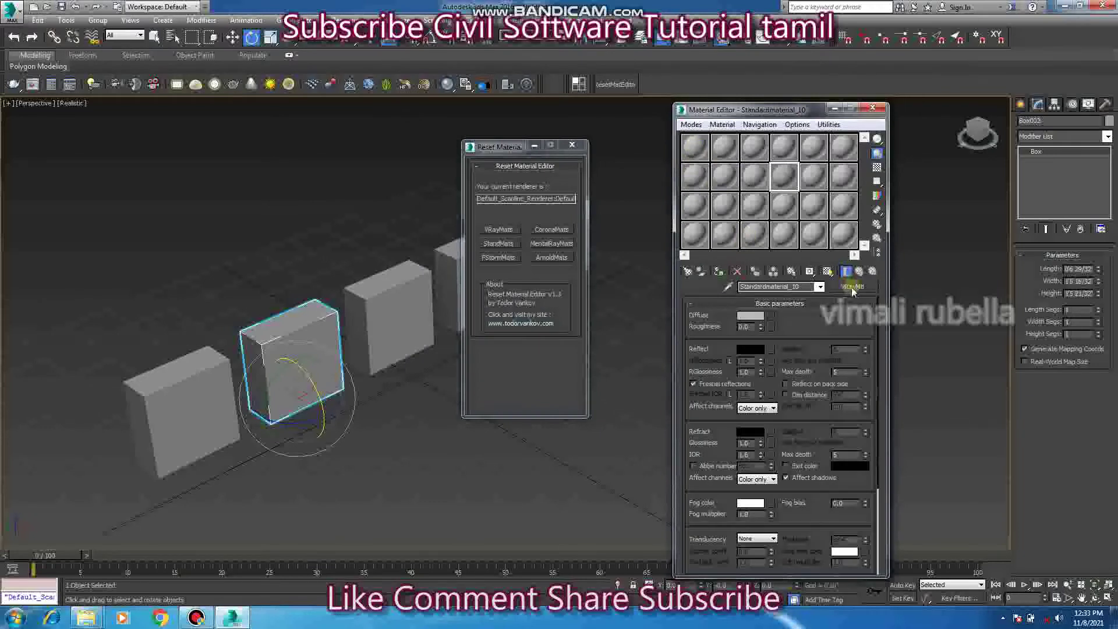
- Inspect the Standard materials in the first seven sample slots
left_click(722, 152)
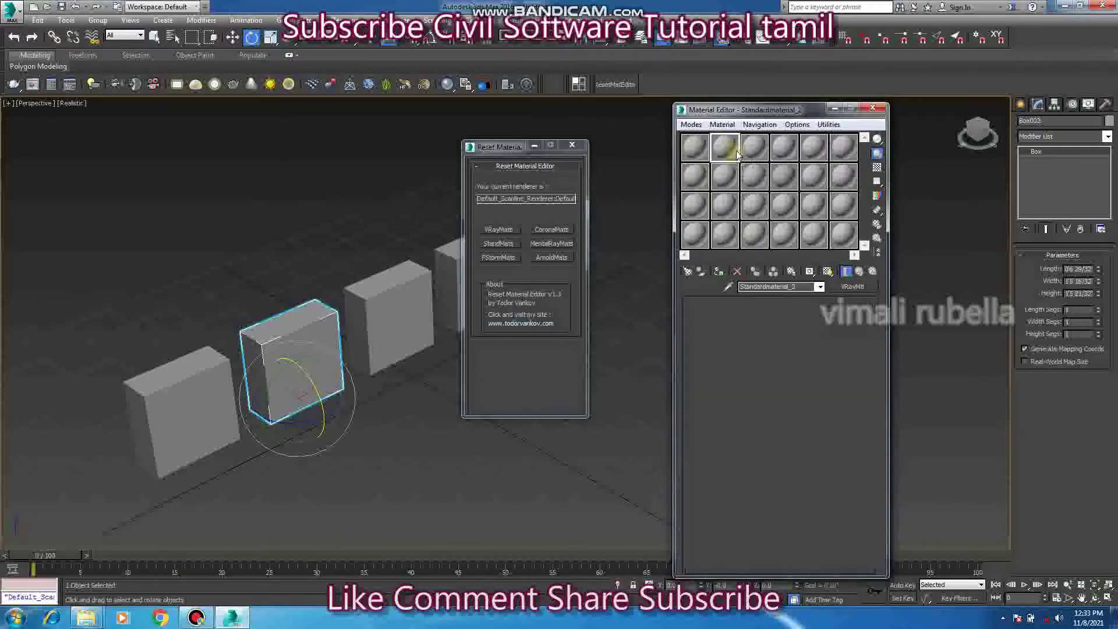
left_click(755, 150)
left_click(787, 150)
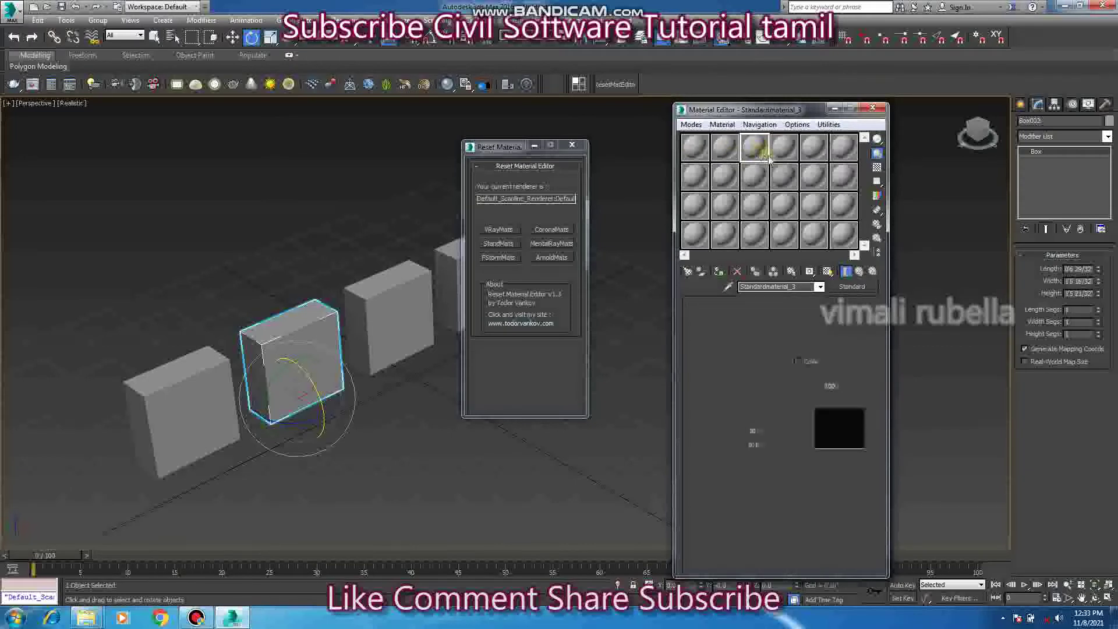
left_click(812, 146)
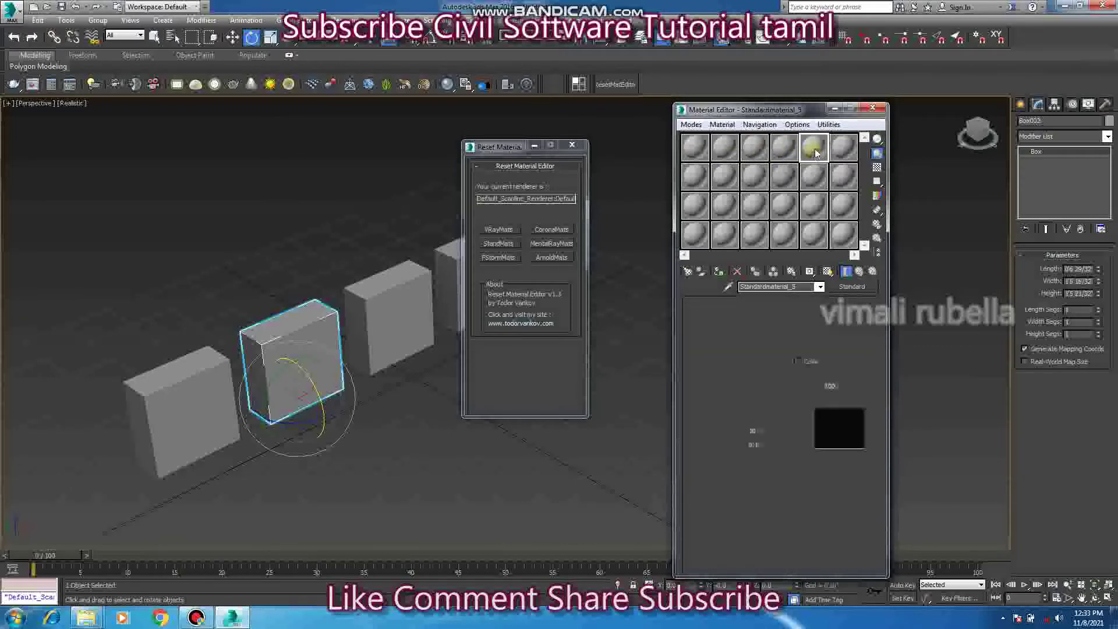
left_click(845, 150)
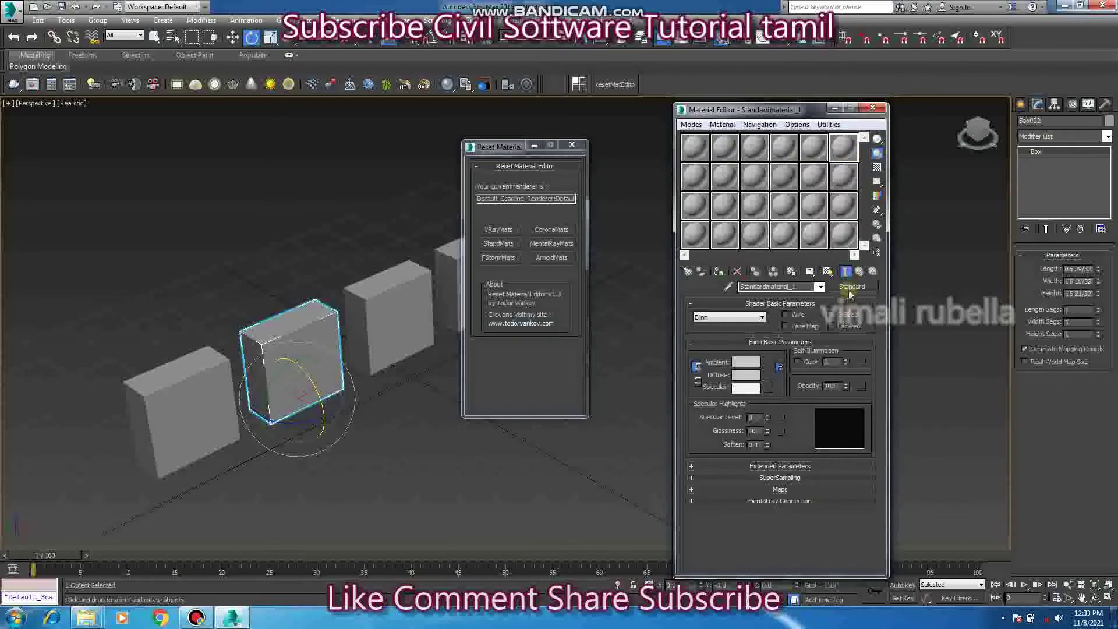
left_click(813, 147)
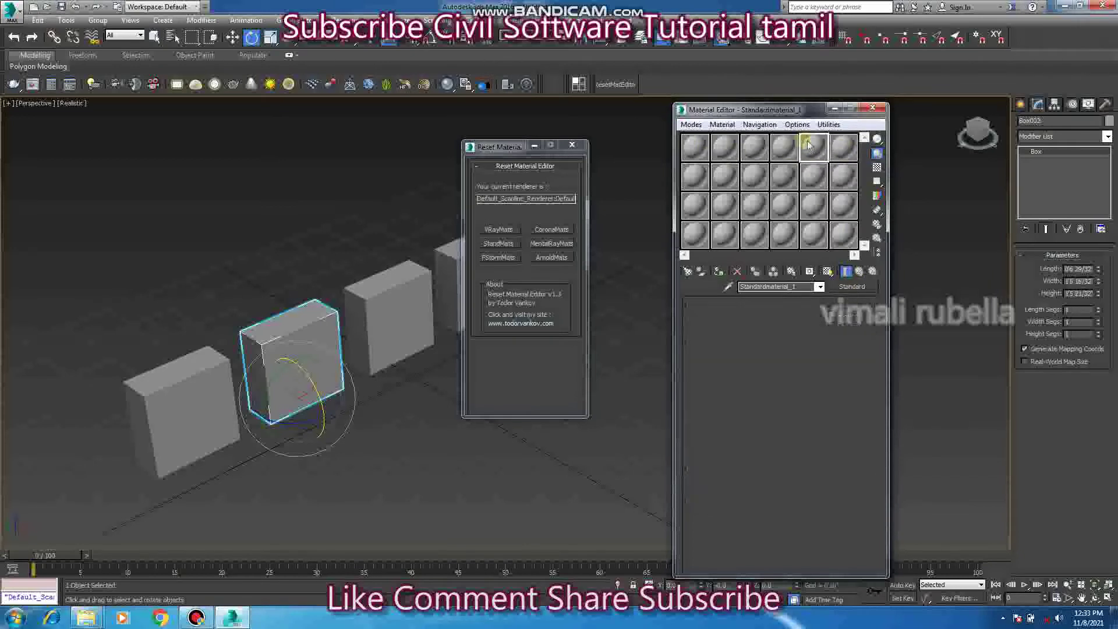
left_click(703, 151)
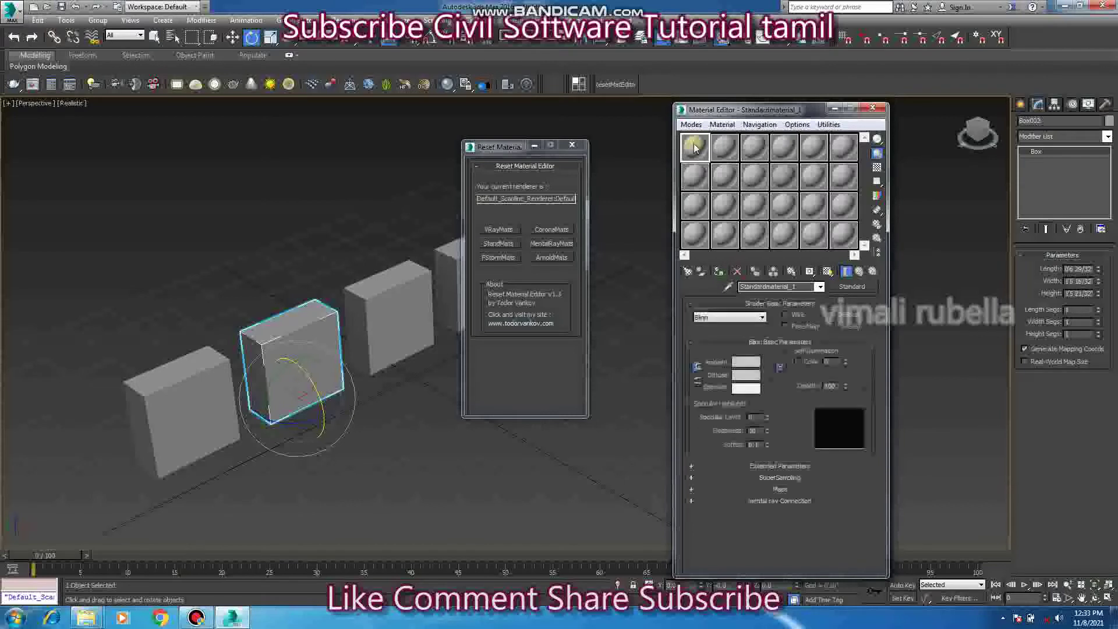
left_click(720, 155)
left_click(702, 184)
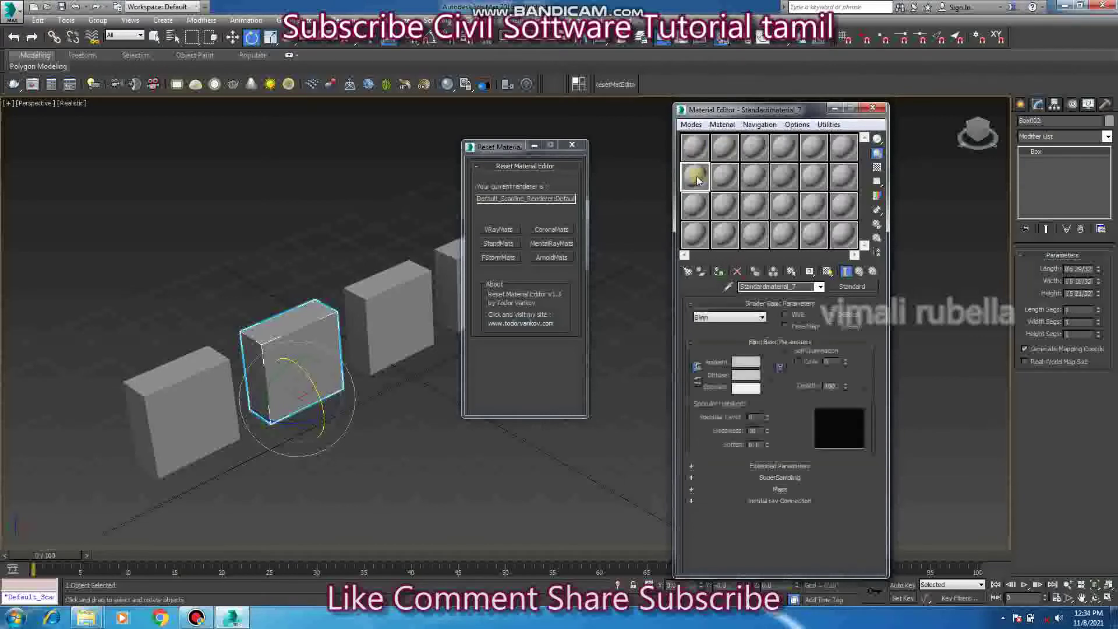
left_click(699, 148)
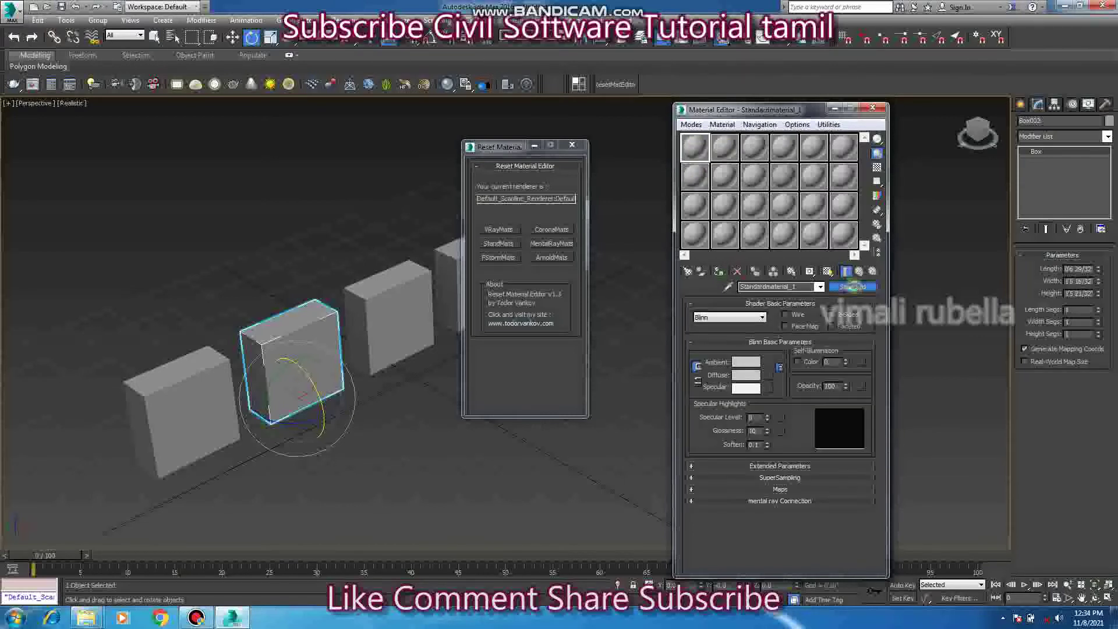
- Convert slot 1 to a VRayMtl and copy it into the fifth slot
left_click(852, 286)
double_click(486, 434)
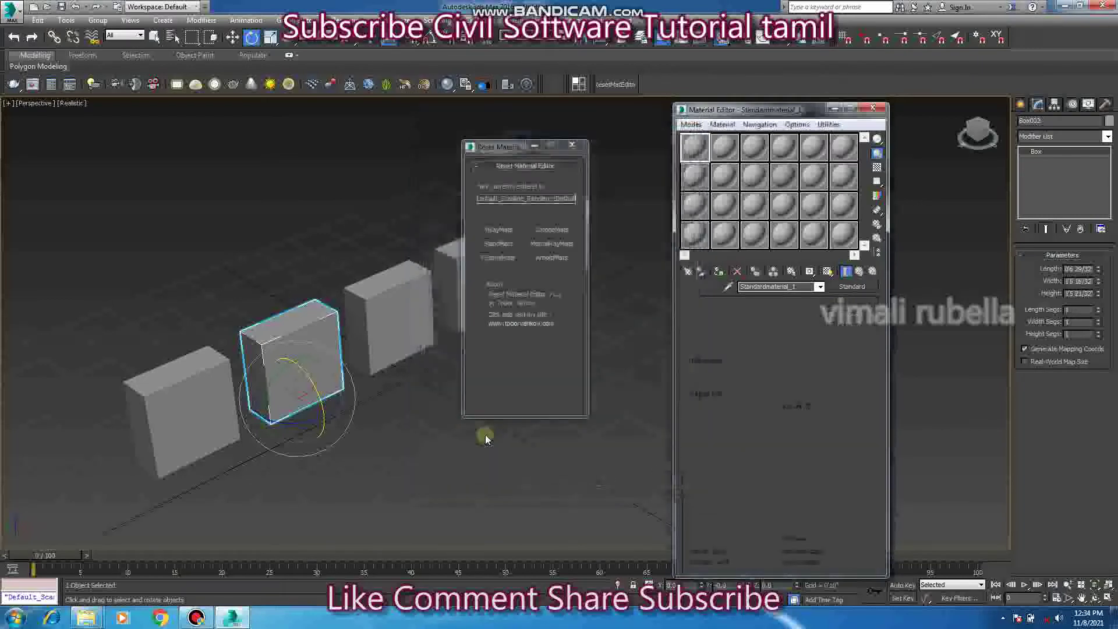
left_click_drag(697, 149, 818, 153)
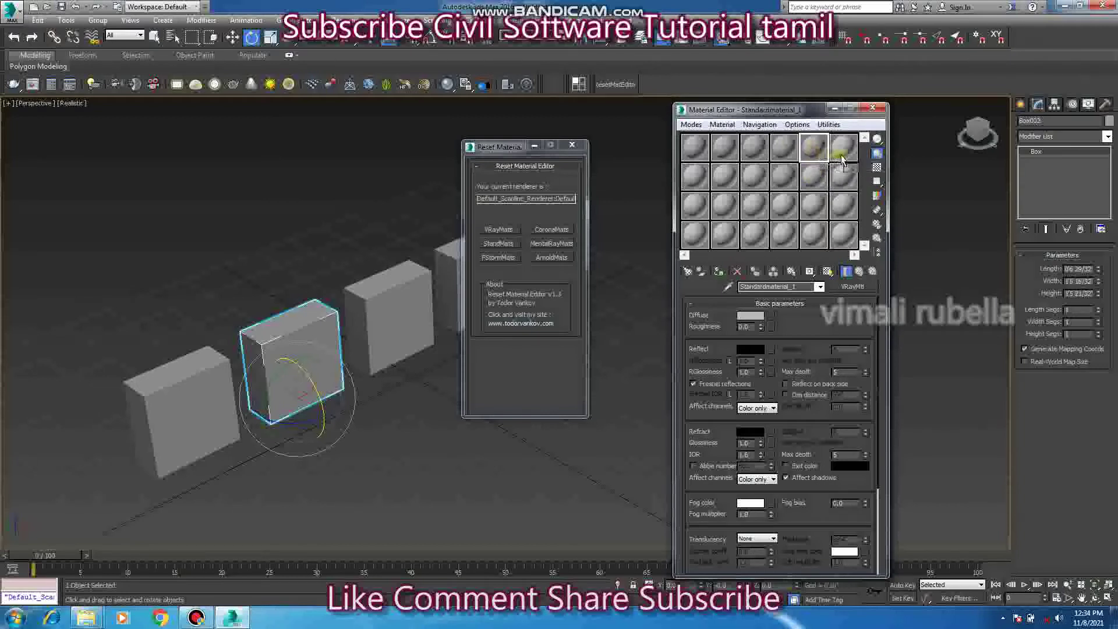
- Copy the VRayMtl into slot 6 and give slot 1 a pink diffuse colour
left_click_drag(813, 150, 843, 151)
left_click(693, 175)
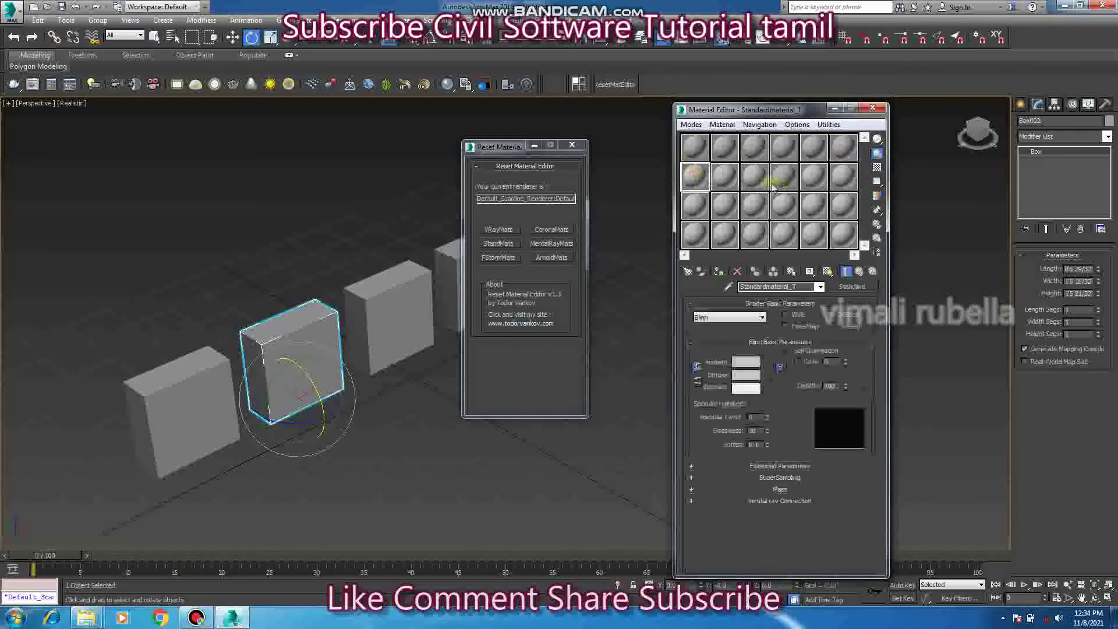
left_click(701, 147)
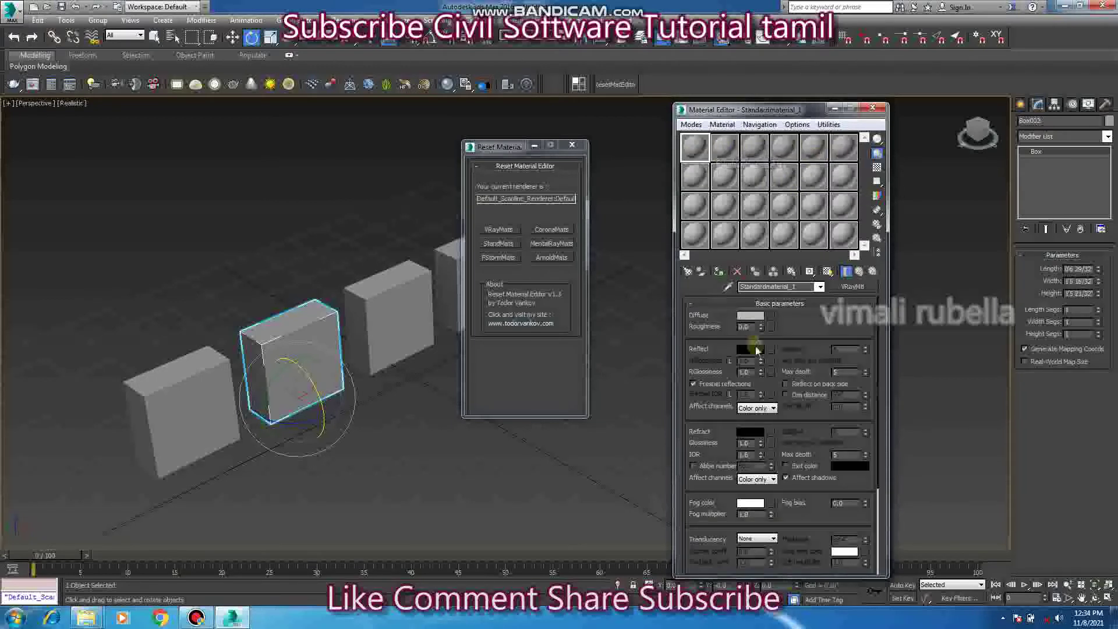
left_click(749, 316)
left_click(311, 111)
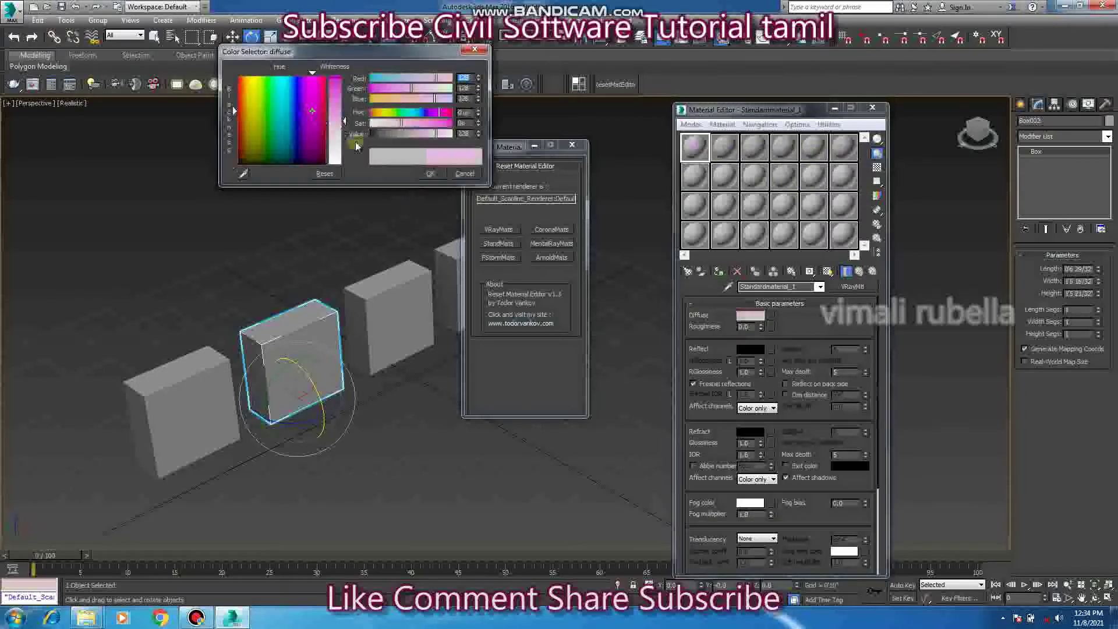
left_click(724, 147)
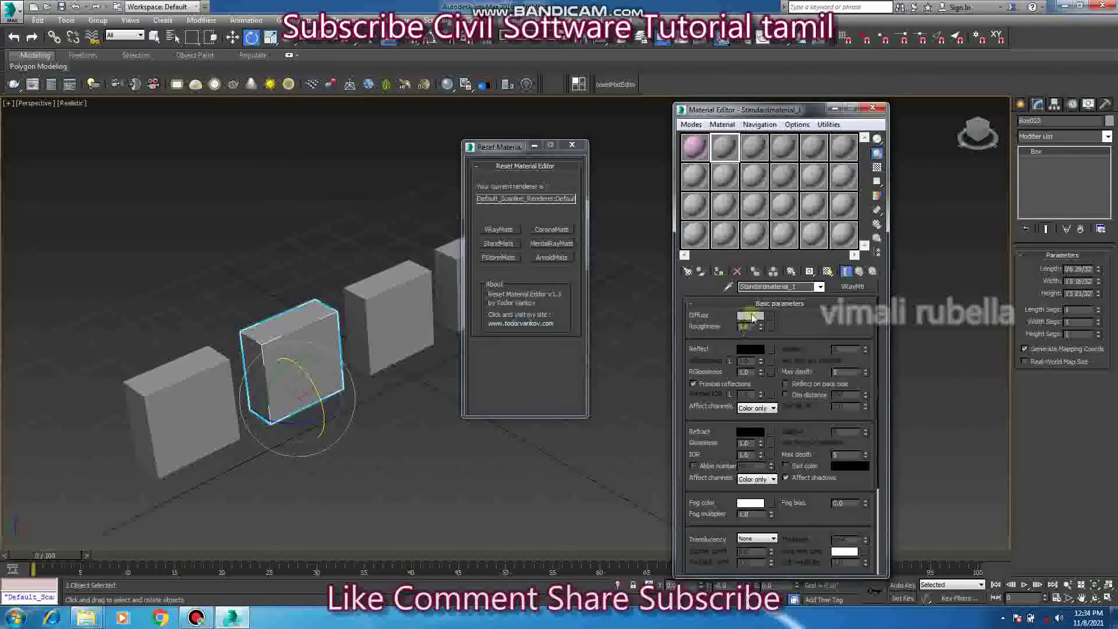
- Give slots 2, 3 and 4 light green, pink and light yellow diffuse colours
left_click(750, 315)
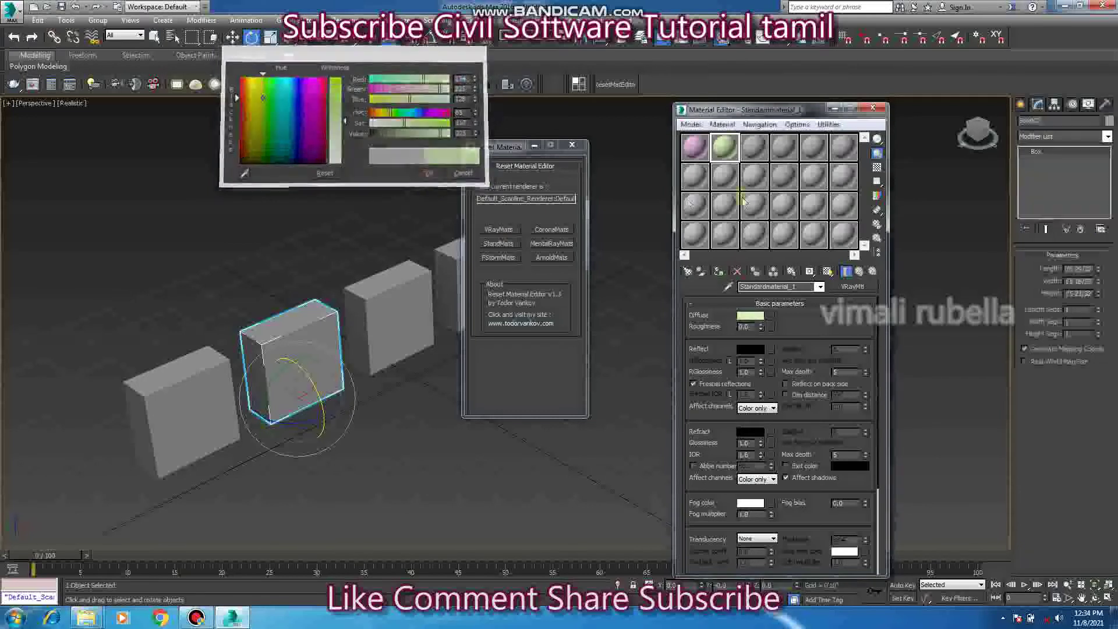
left_click(431, 174)
left_click(736, 316)
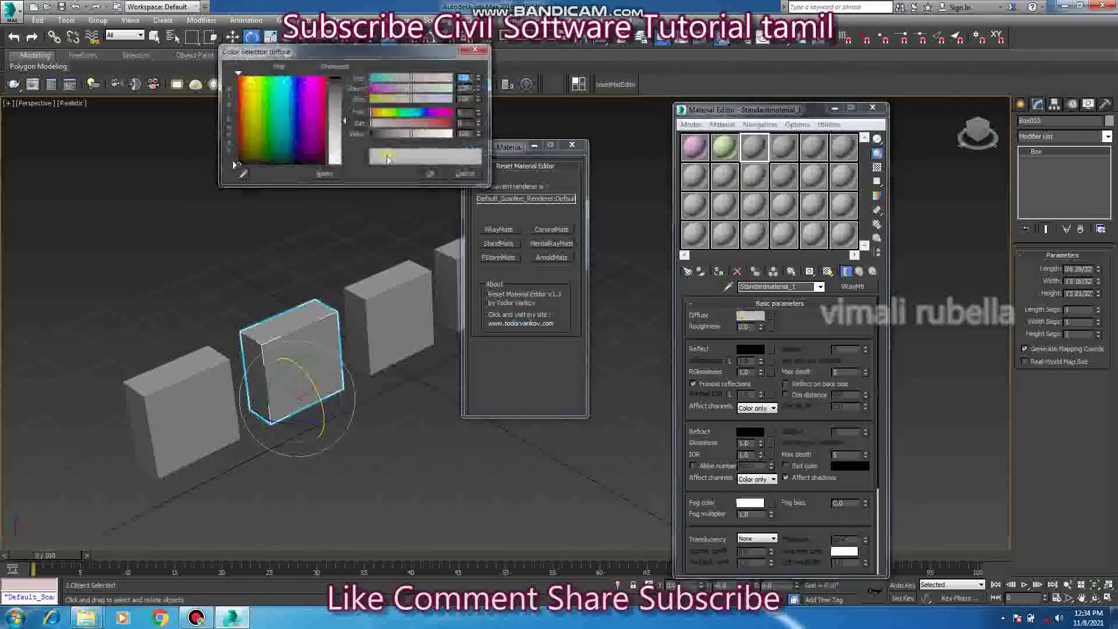
left_click(265, 92)
left_click(307, 99)
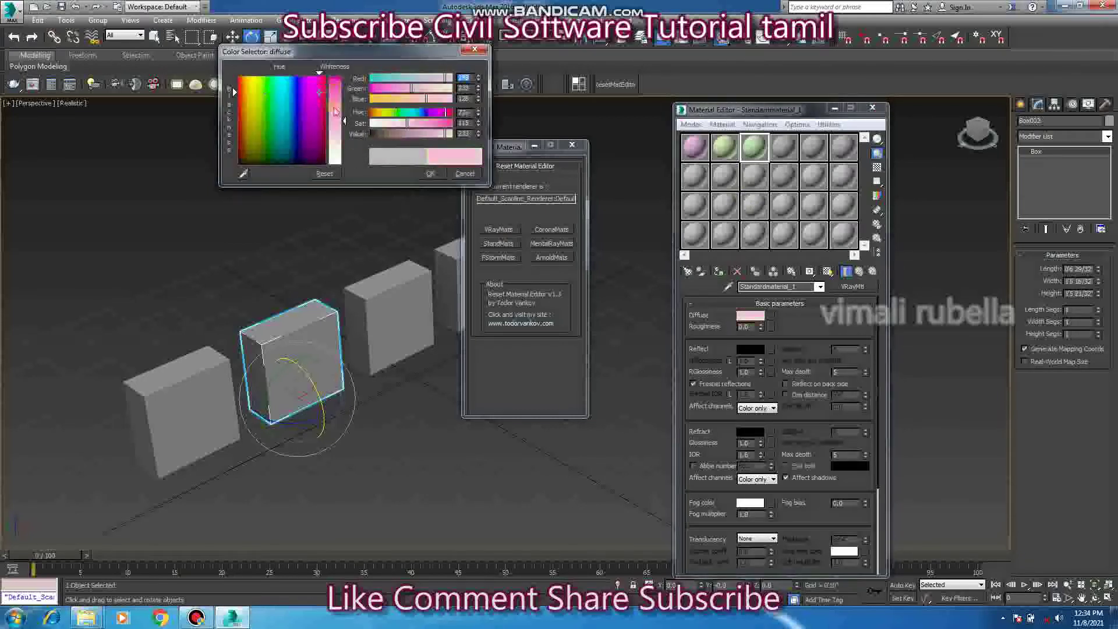
left_click(430, 174)
left_click(784, 150)
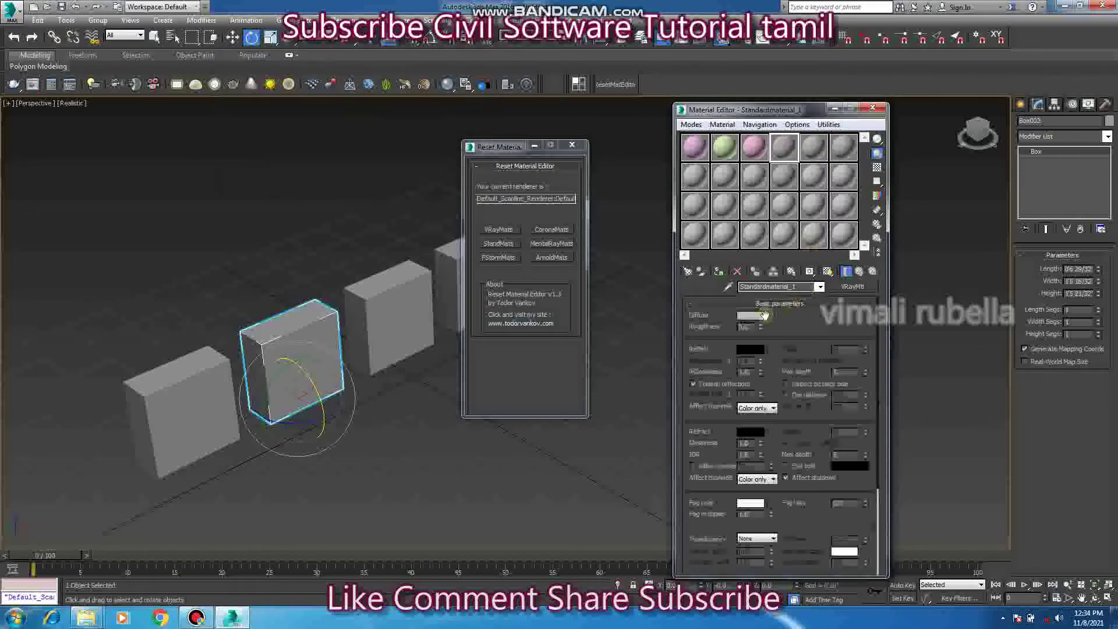
left_click(750, 315)
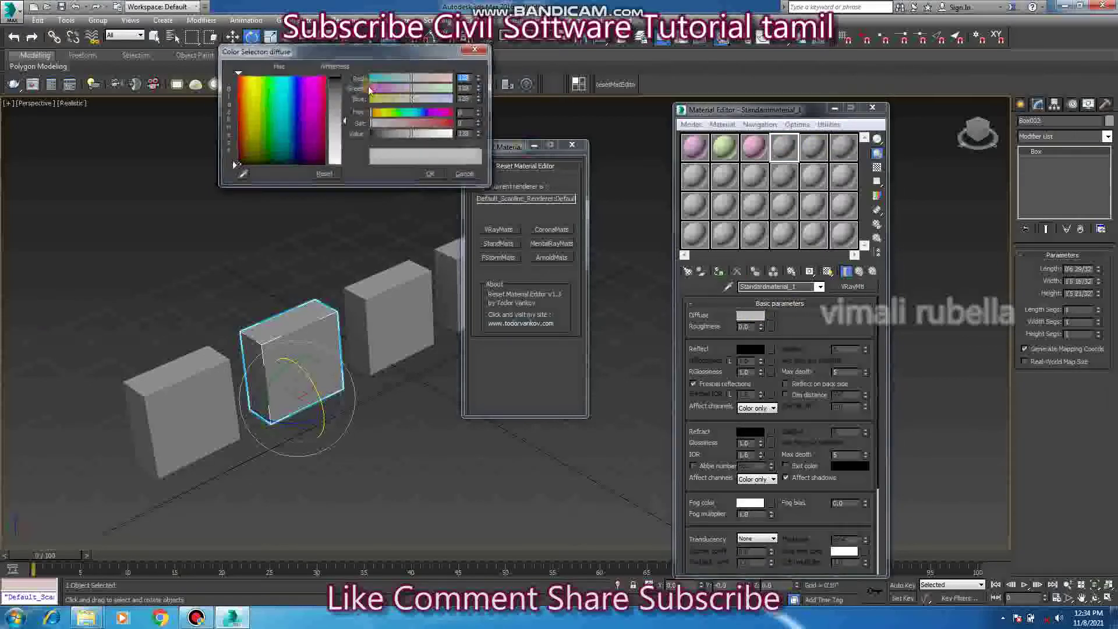
left_click(251, 90)
left_click(431, 174)
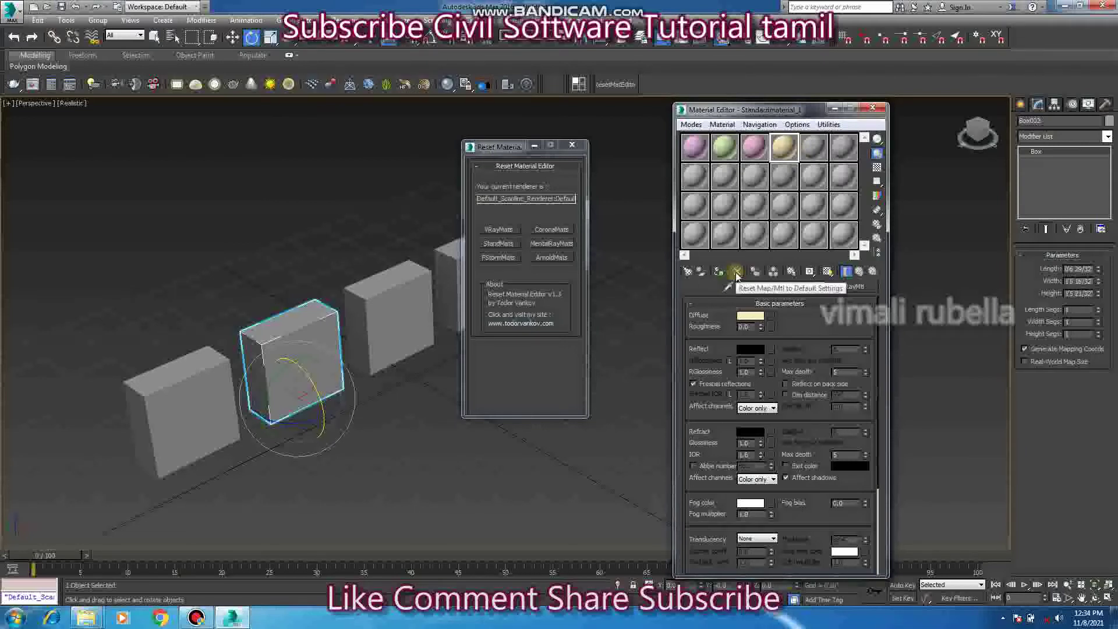
- Reset all slots to plain grey VRayMtls with VRayMats, spot-checking slots 2 through 22
left_click(500, 230)
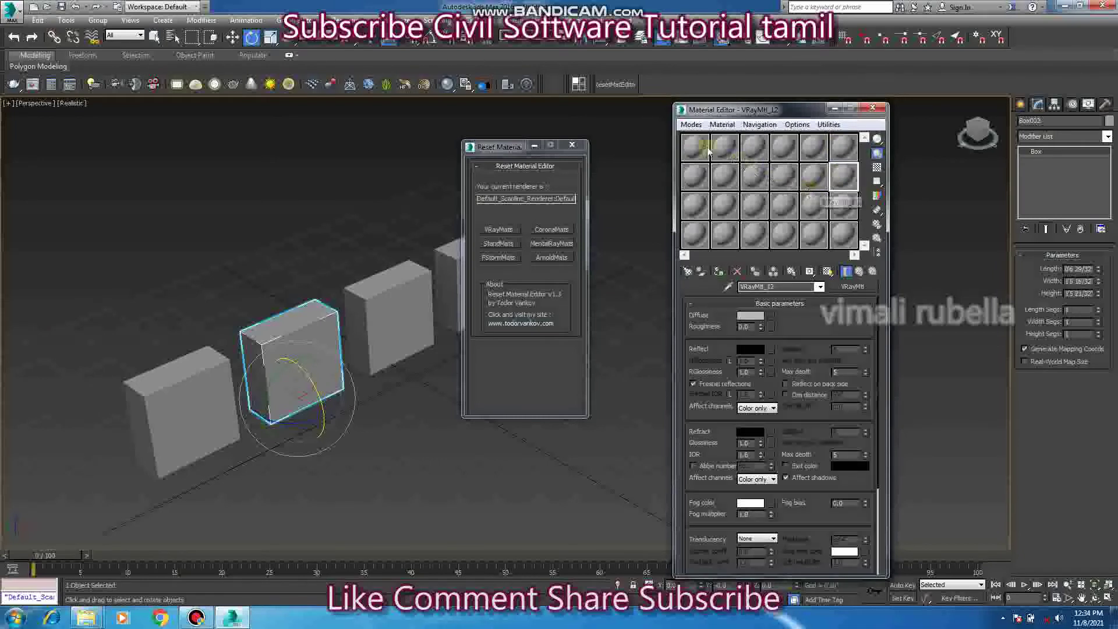
left_click(724, 149)
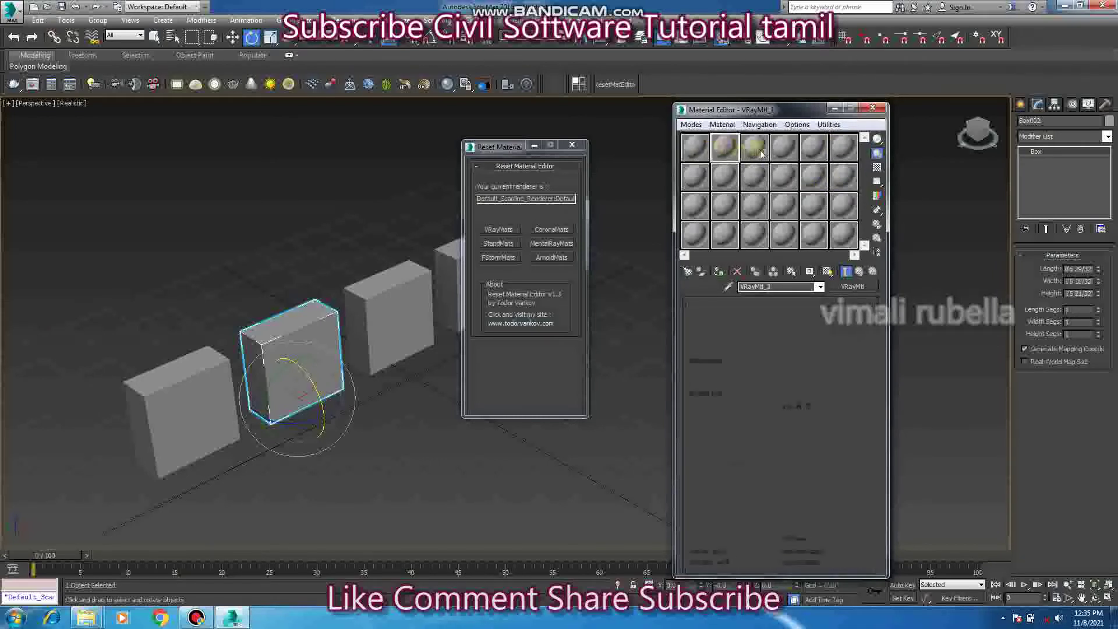
left_click(754, 148)
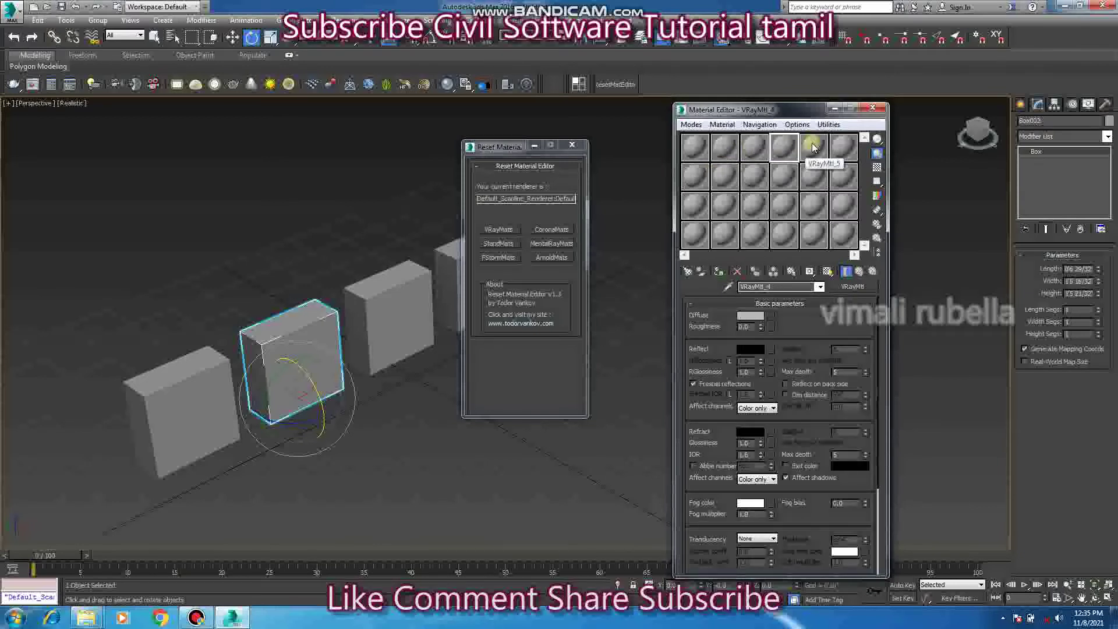
left_click(844, 147)
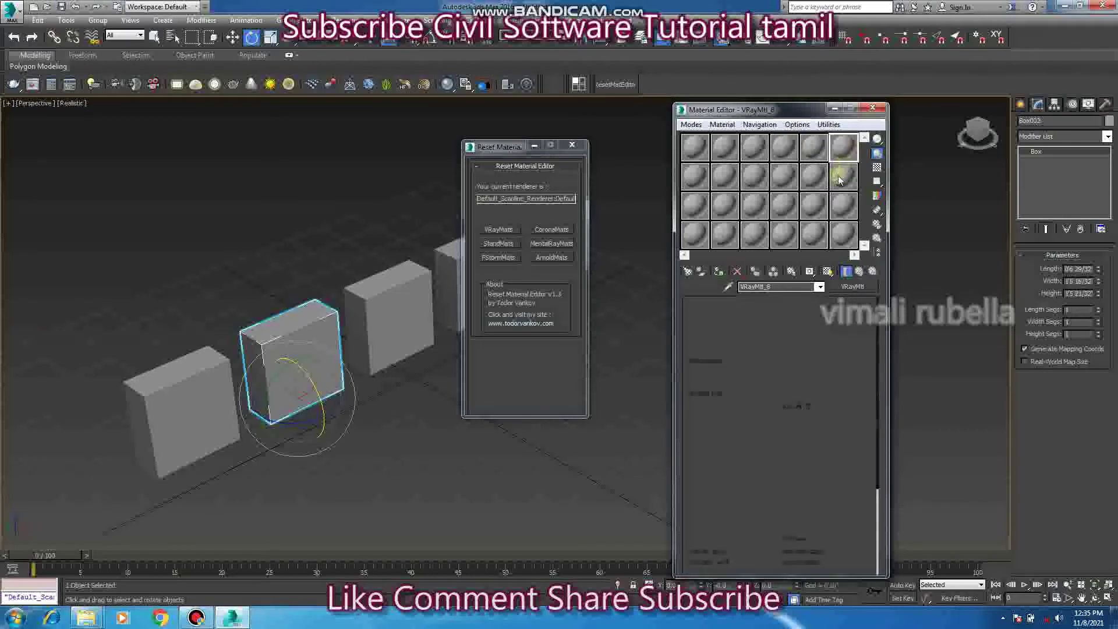
left_click(843, 176)
left_click(808, 211)
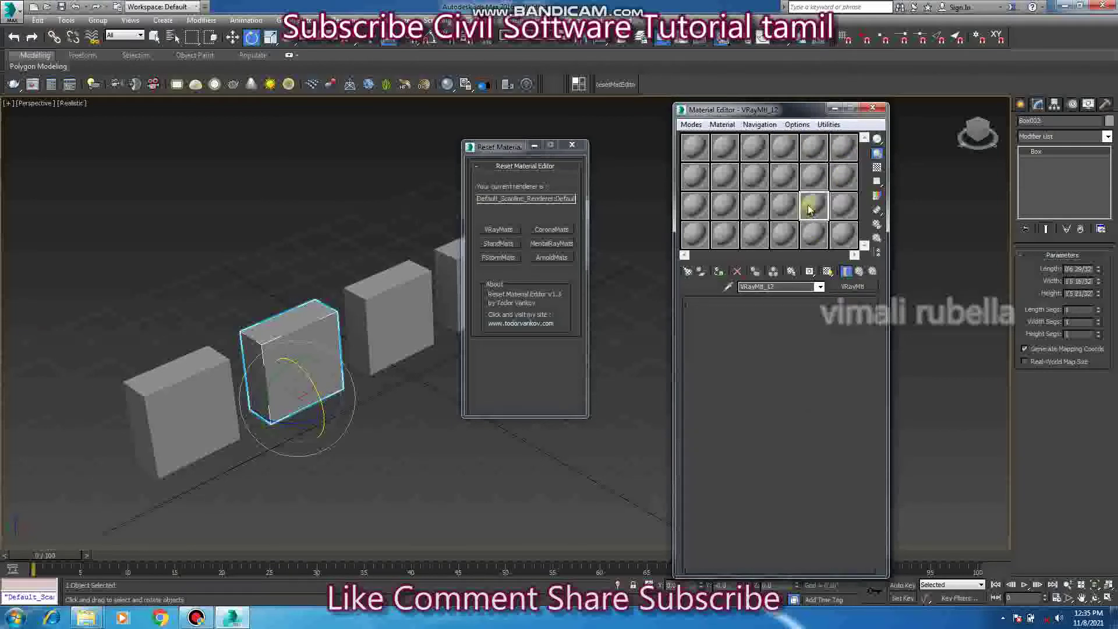
left_click(753, 235)
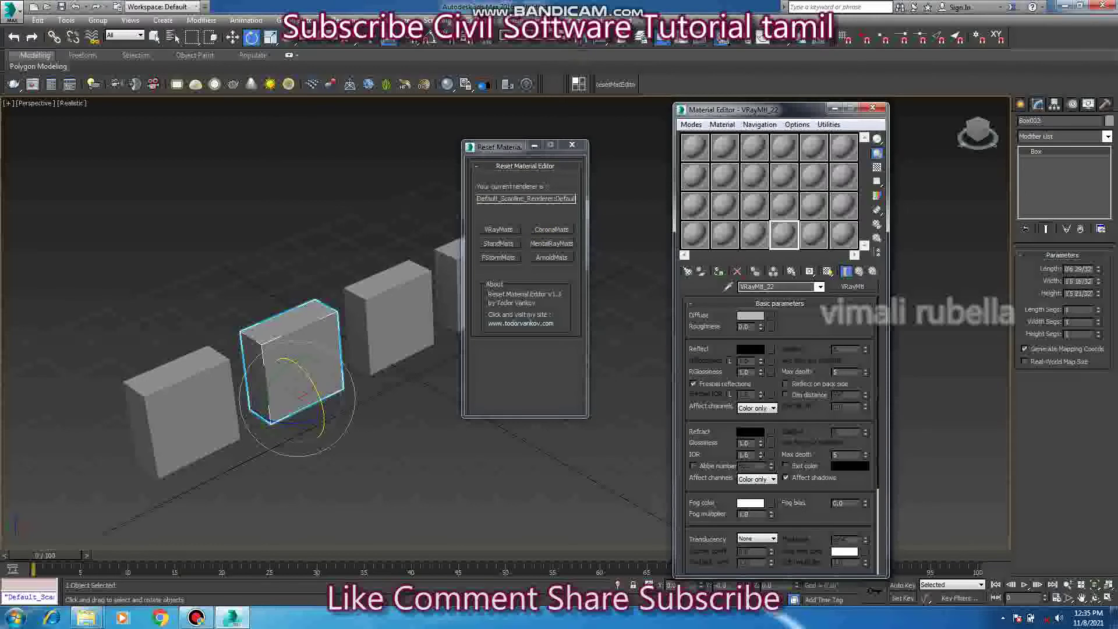
left_click(747, 41)
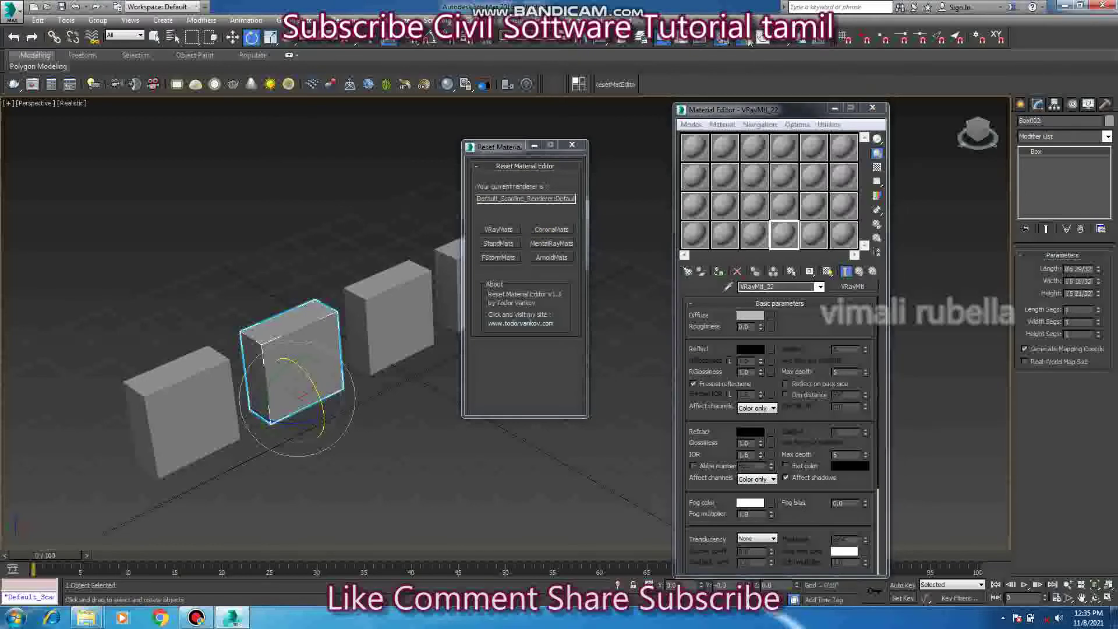
left_click(460, 94)
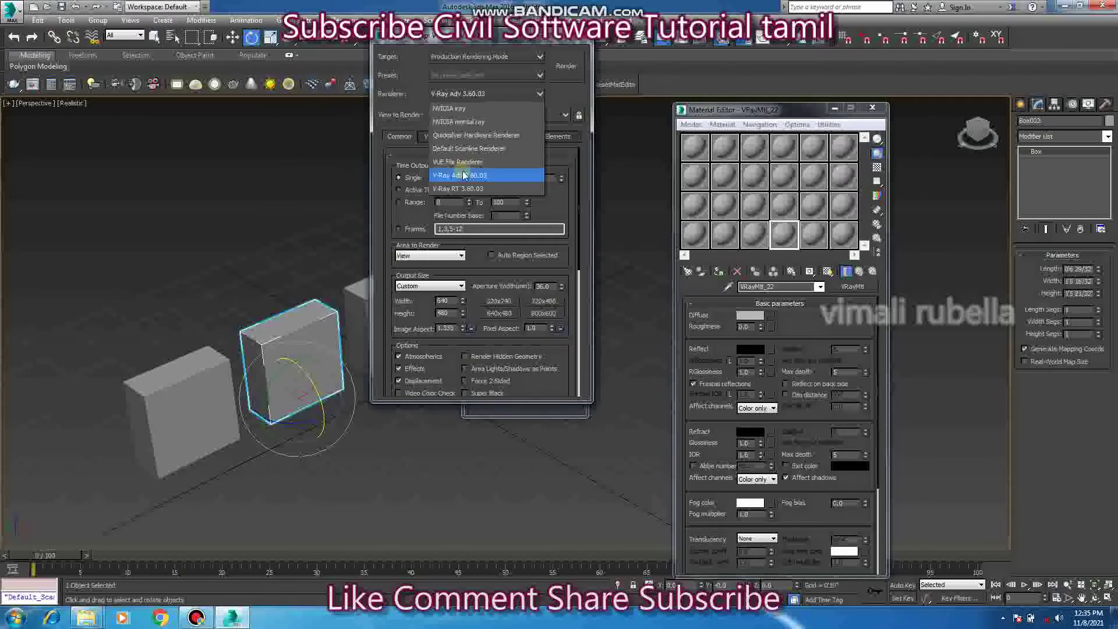
- Switch to NVIDIA mental ray, dismiss its Render Message errors and close Render Setup
left_click(470, 124)
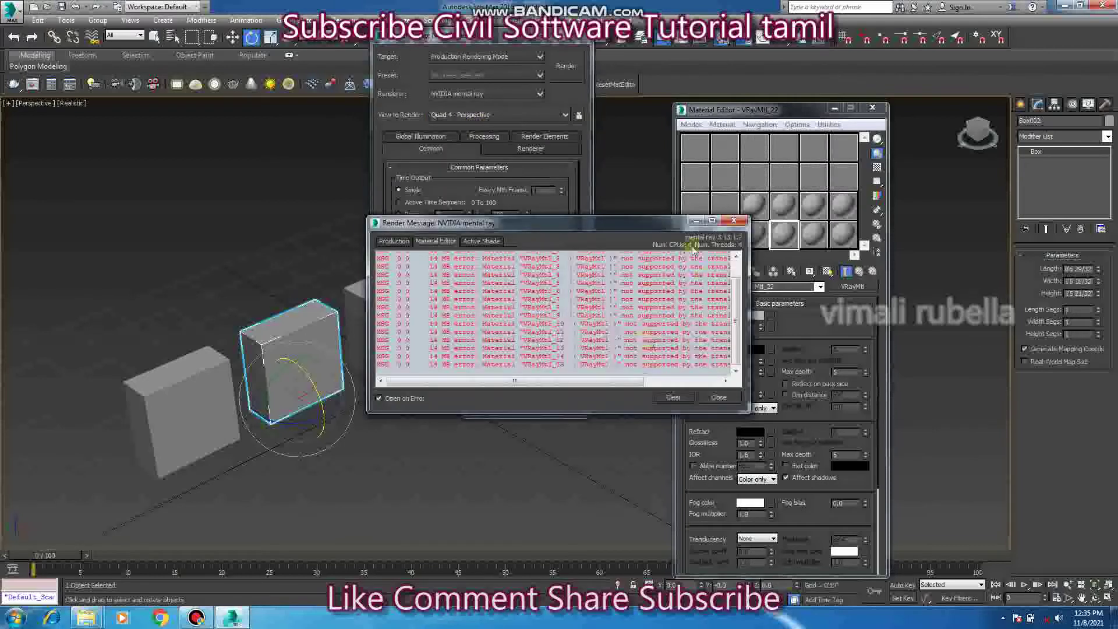
left_click(733, 220)
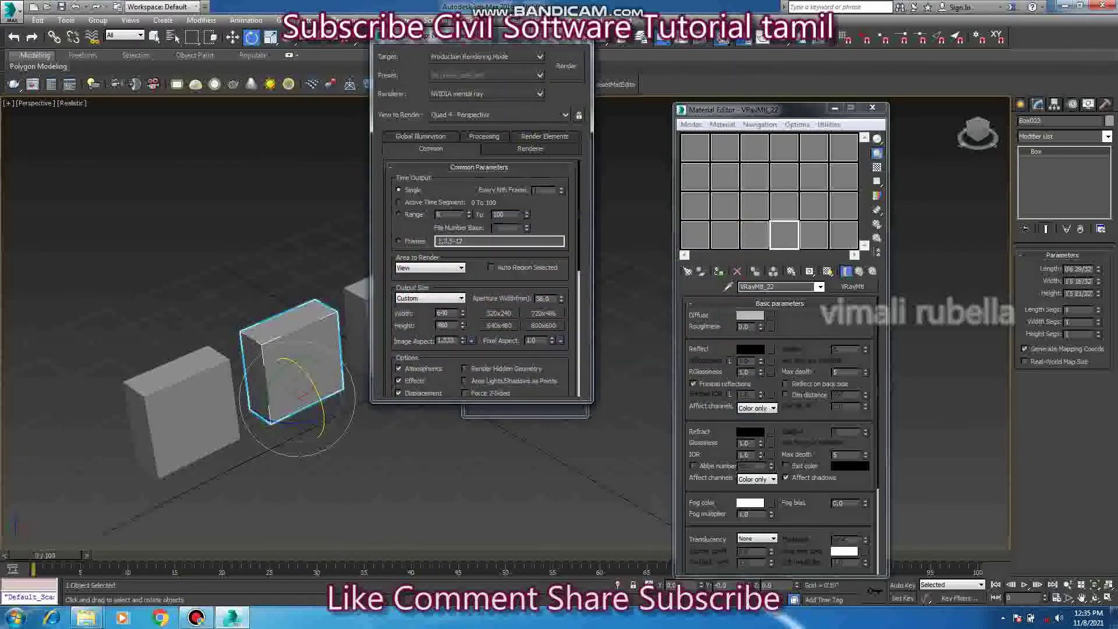
left_click(584, 35)
left_click(691, 147)
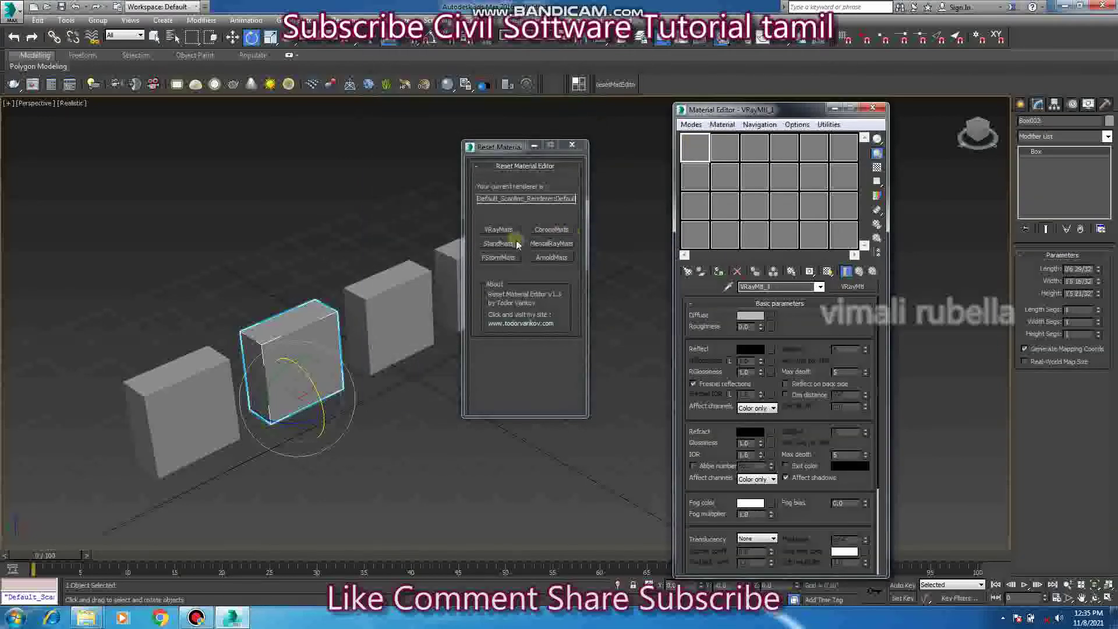
- Reset slots to Standard materials, check slots 4 and 5, then reset them to VRayMtl
left_click(499, 257)
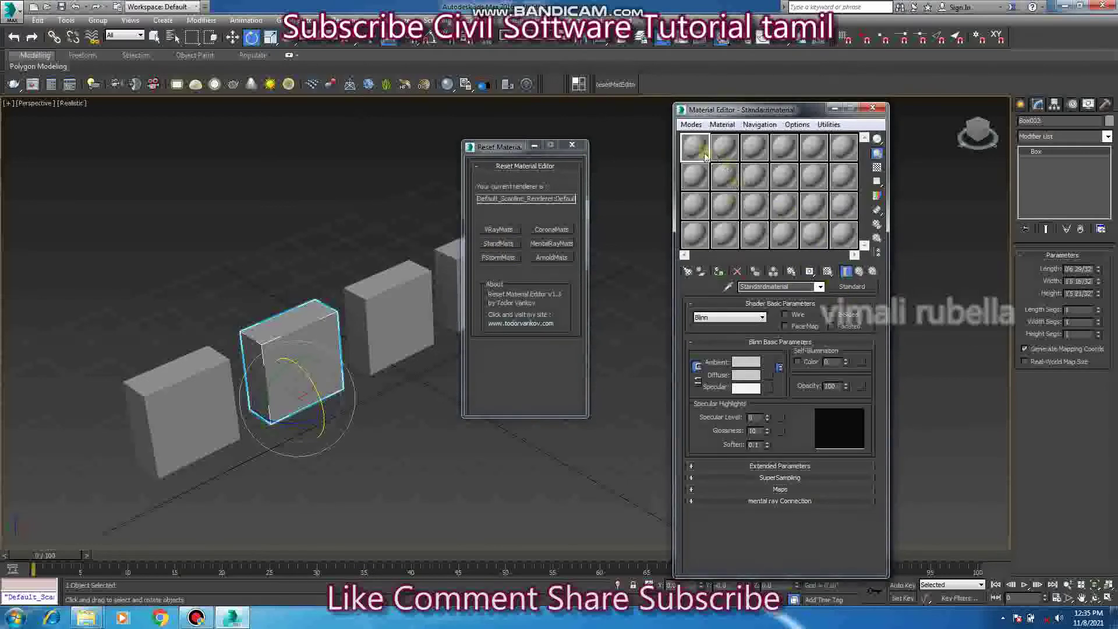
left_click(724, 150)
left_click(754, 149)
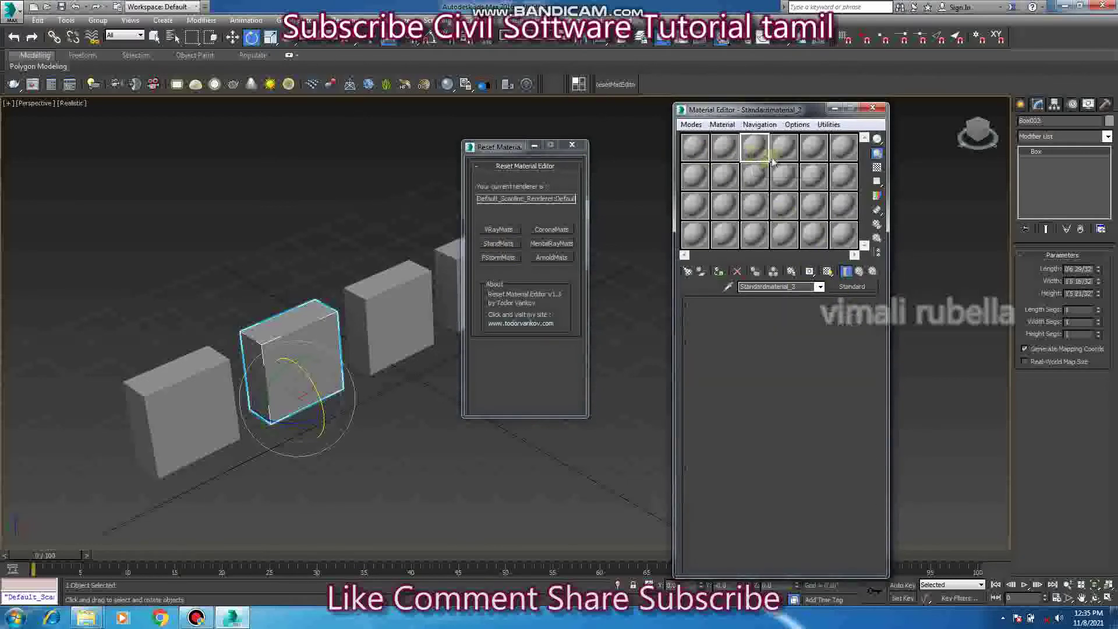
left_click(811, 153)
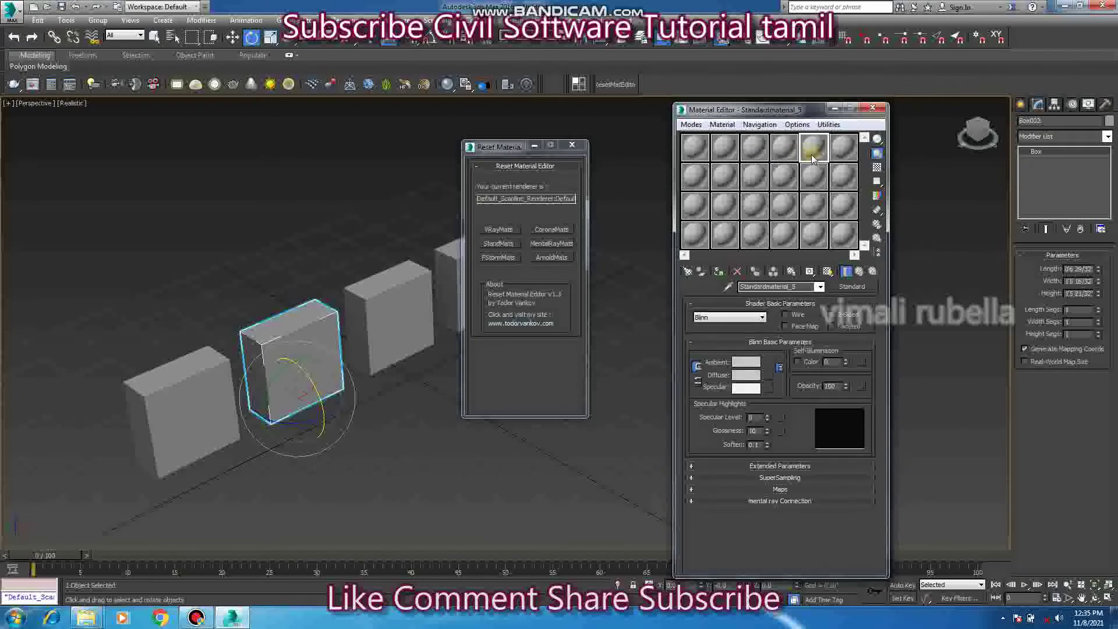
left_click(498, 230)
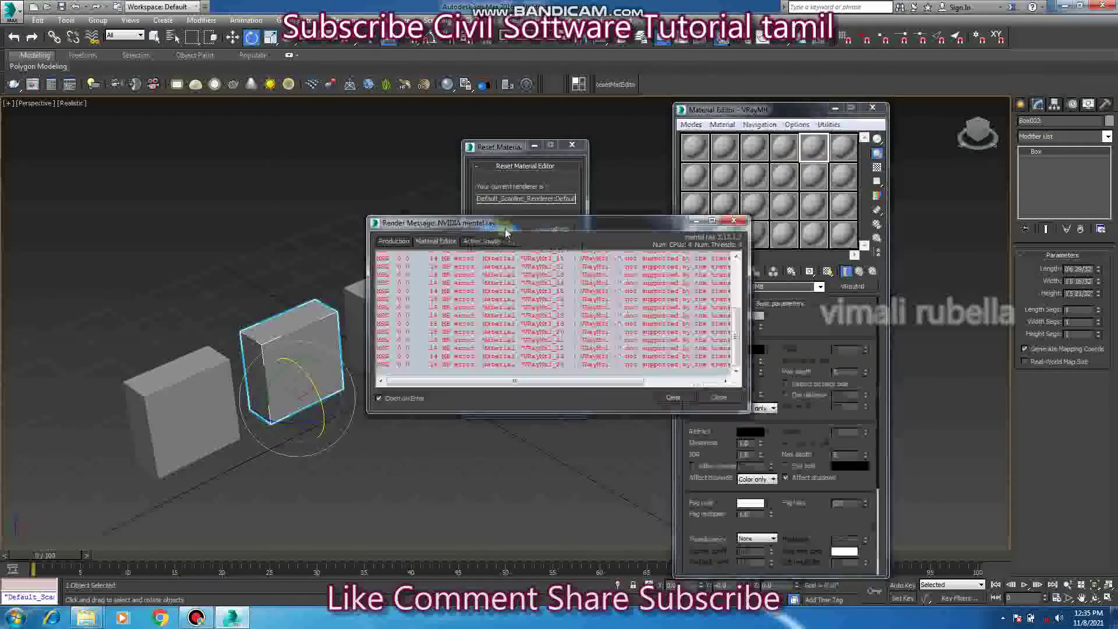
- Close the mental ray error messages and select material slots 2 and 3
left_click(735, 221)
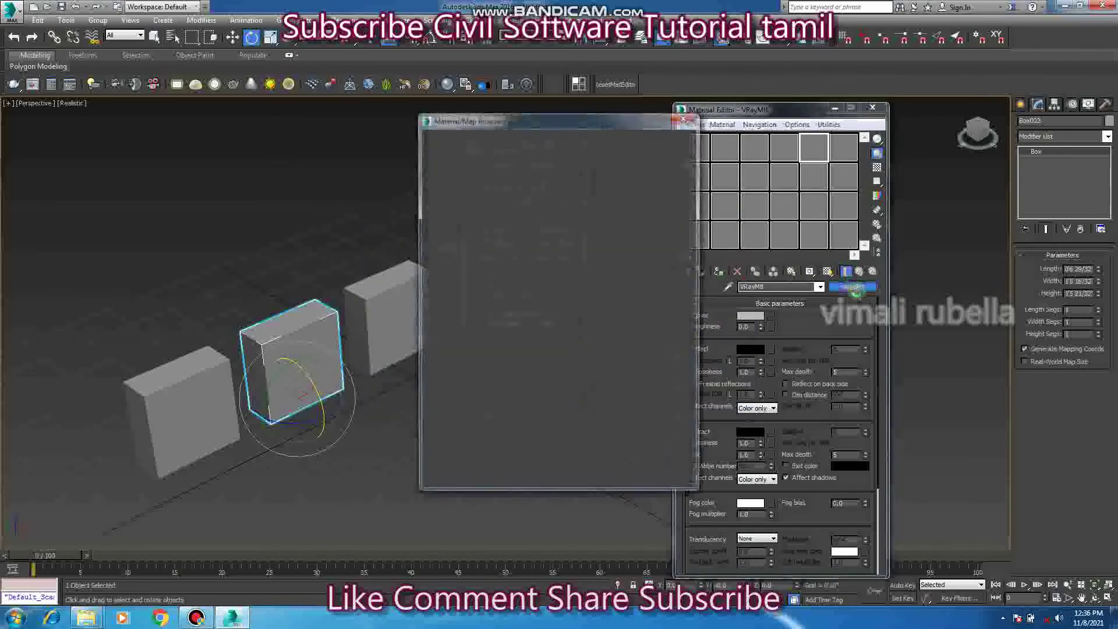
left_click(685, 117)
left_click(725, 149)
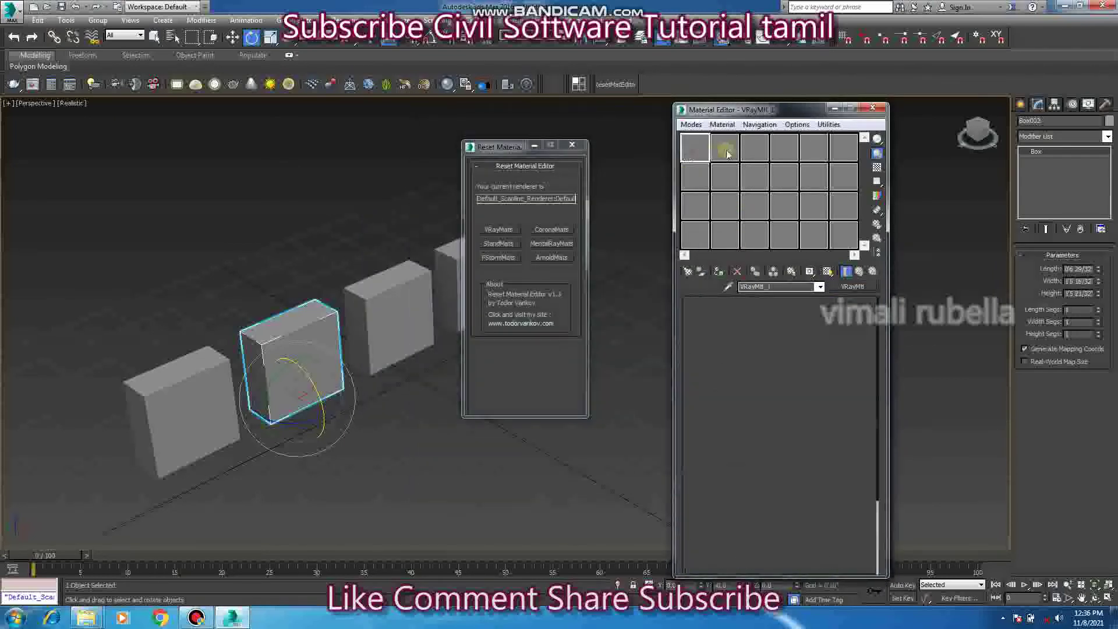
left_click(750, 152)
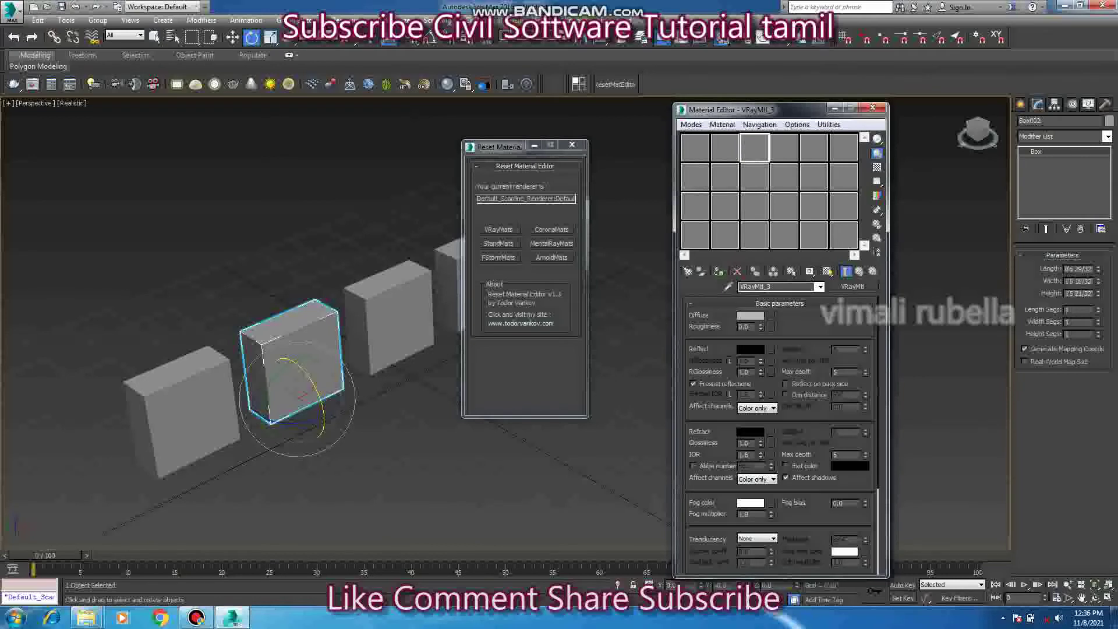
- Set the production renderer back to V-Ray Adv 3.60.03 and close Render Setup
left_click(747, 46)
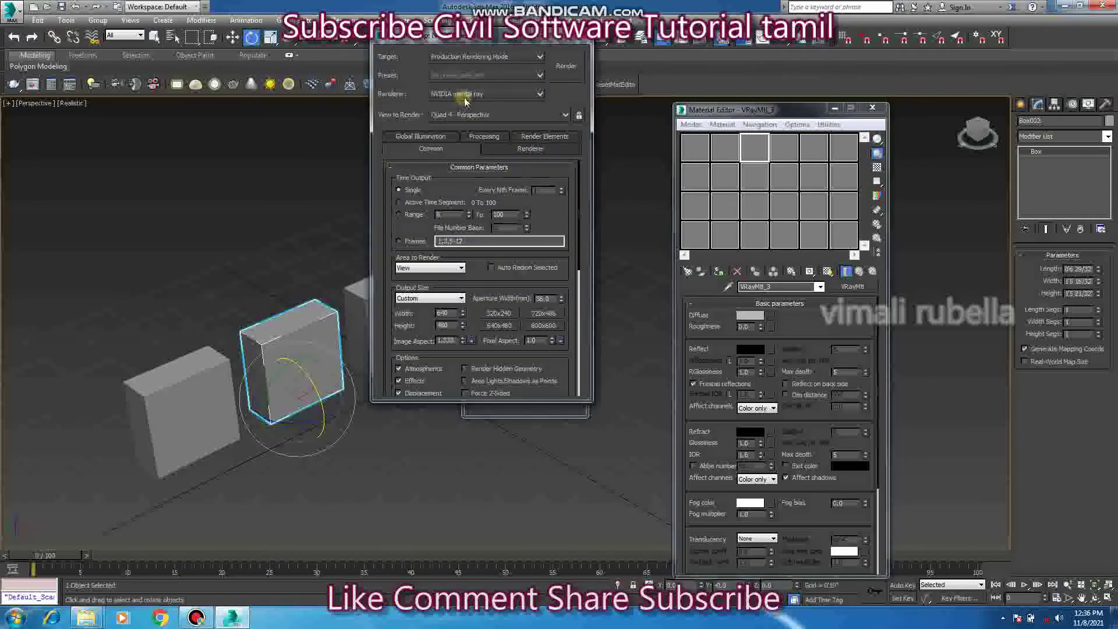
left_click(464, 96)
left_click(466, 174)
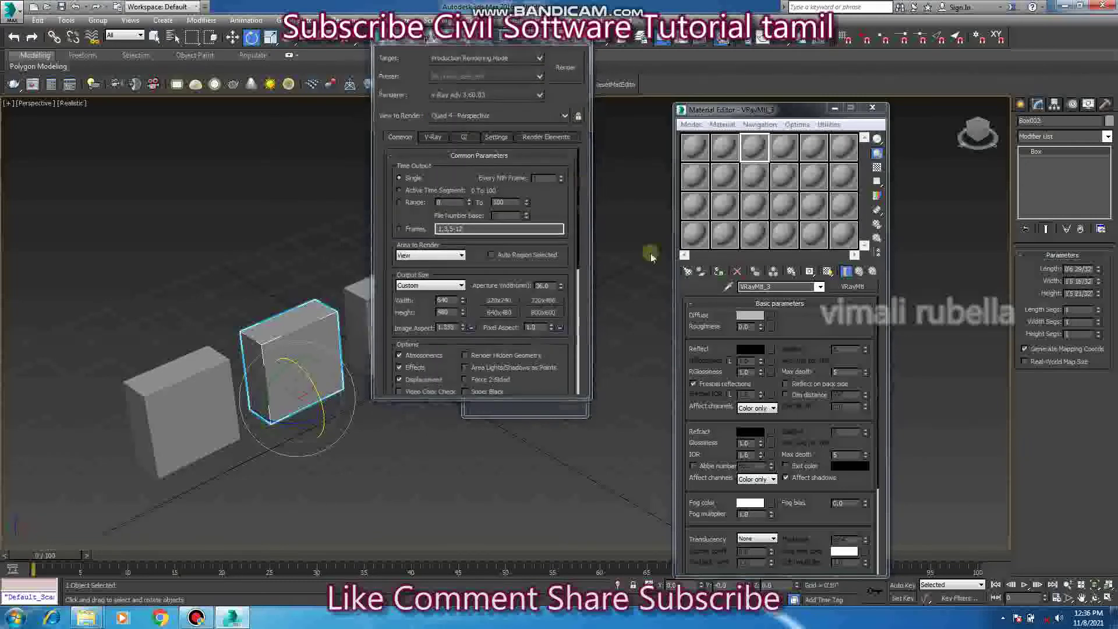
left_click(582, 33)
left_click(498, 229)
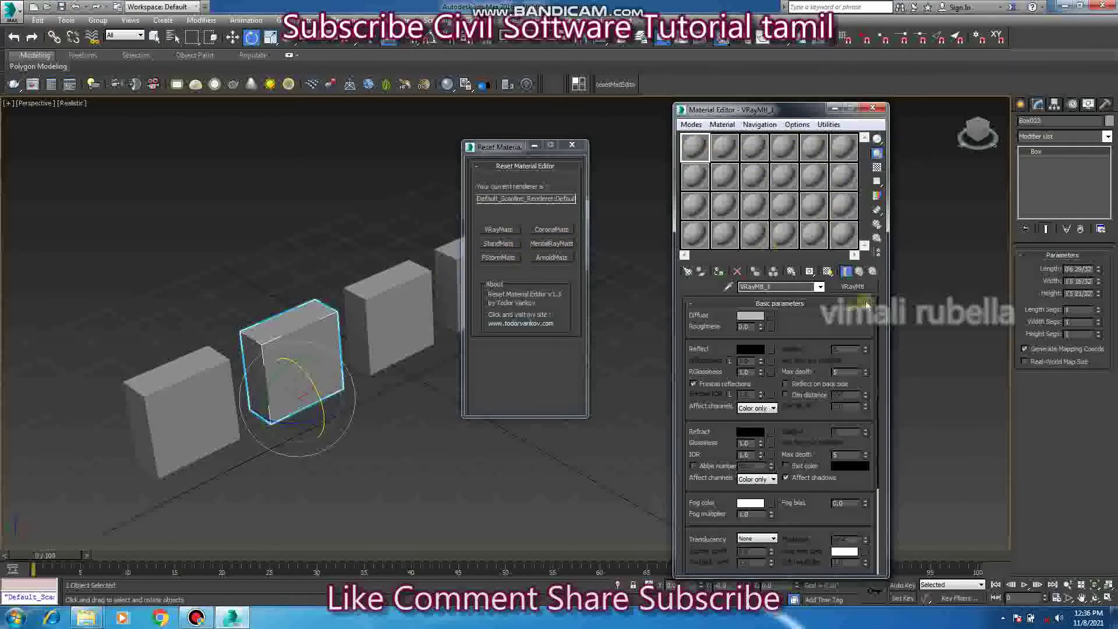
- Confirm VRayMtl as the material type and give slot 1 a light cyan diffuse colour
left_click(852, 286)
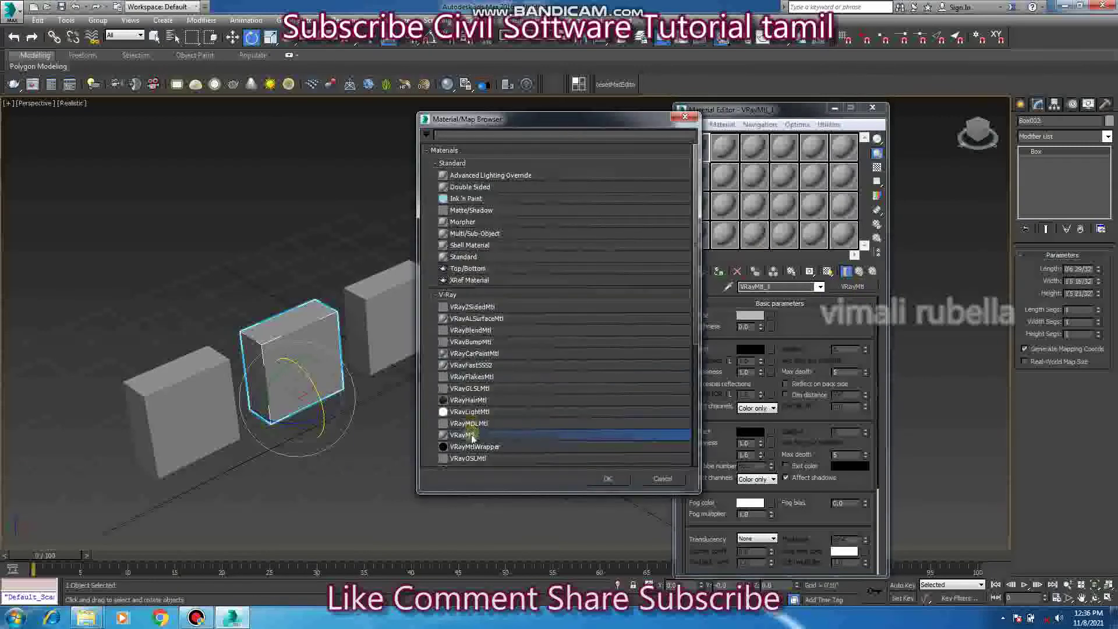
left_click(623, 482)
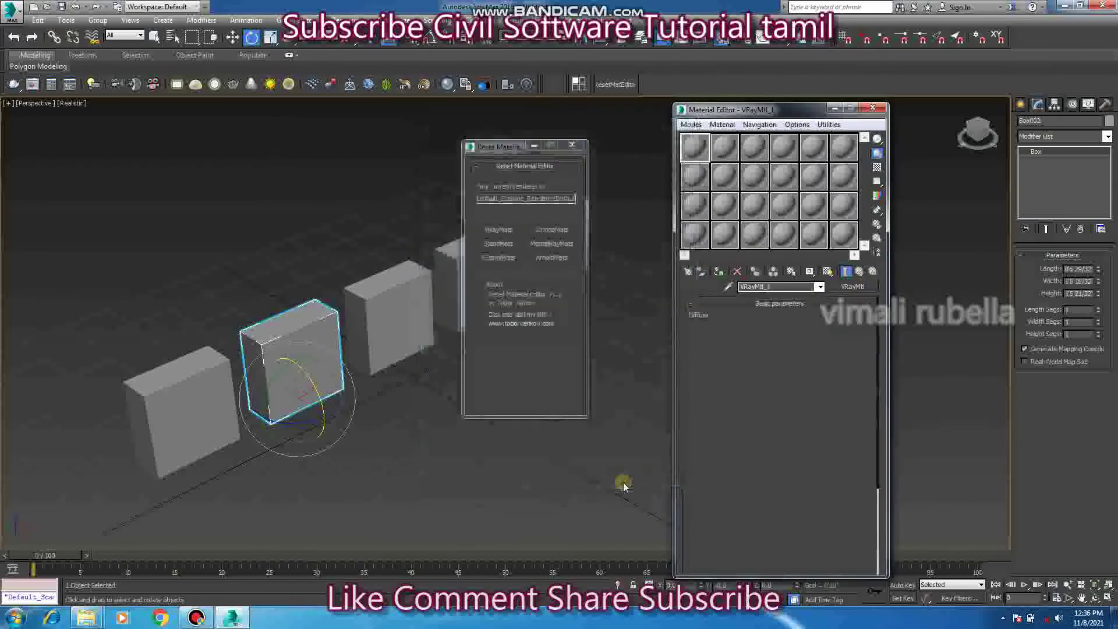
left_click(703, 149)
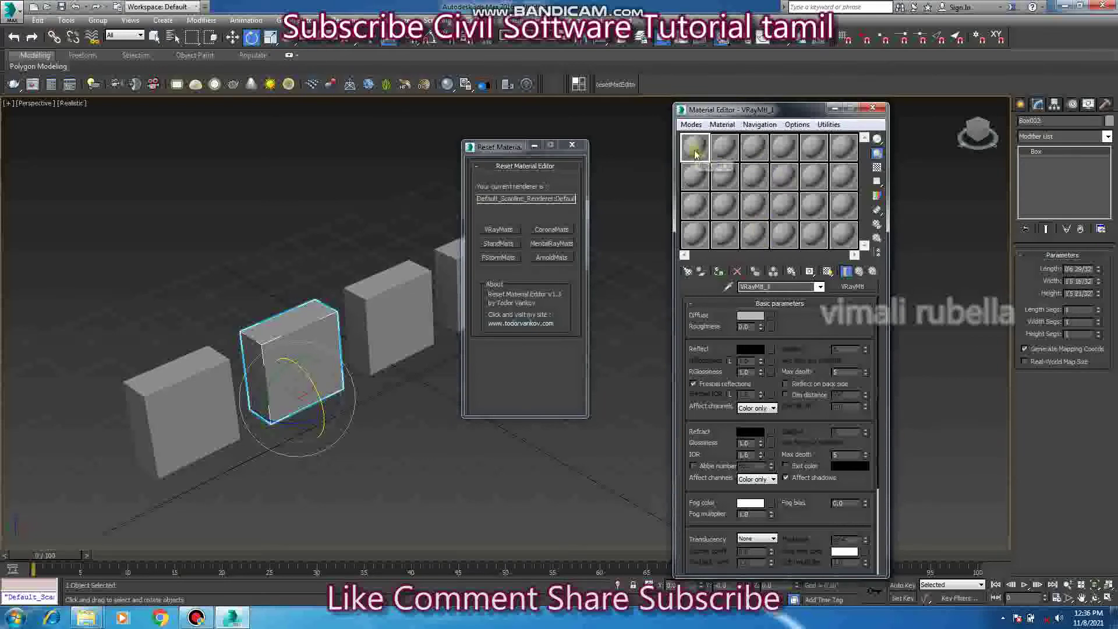
left_click(751, 316)
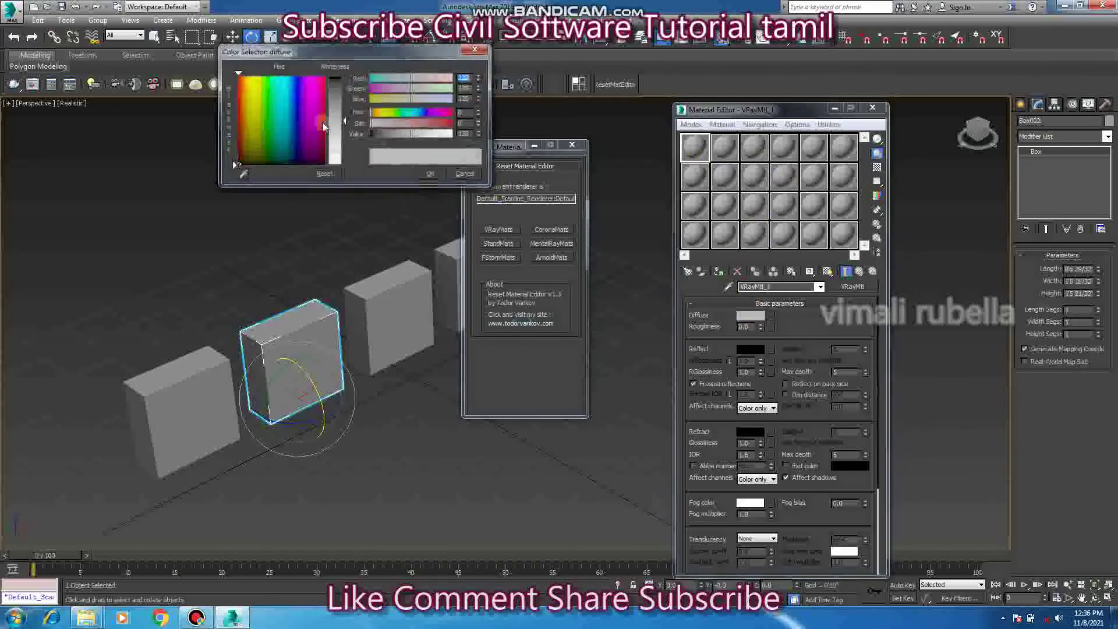
left_click(285, 102)
left_click(432, 171)
- Give slot 2 a light cyan diffuse and apply both materials to the left and middle boxes
left_click(725, 147)
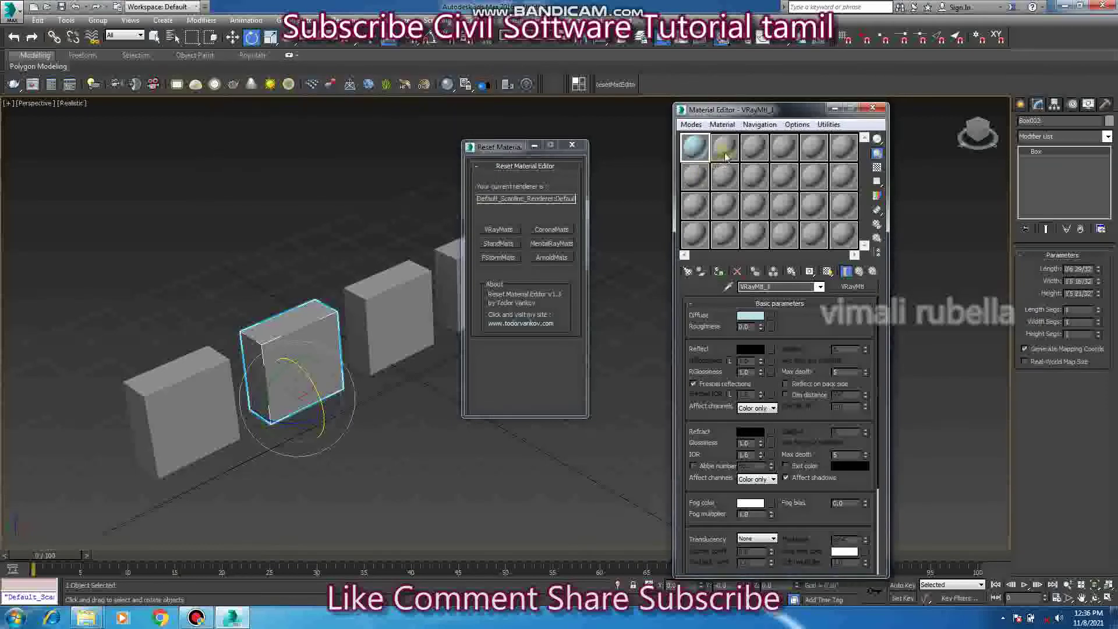
left_click(751, 317)
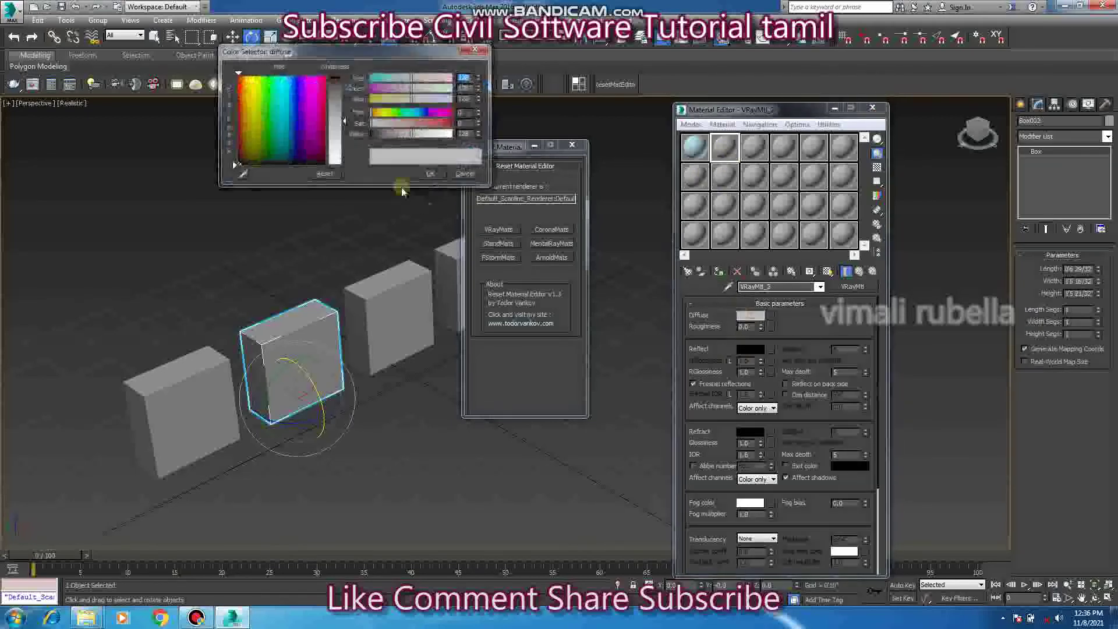
left_click(274, 115)
left_click(428, 174)
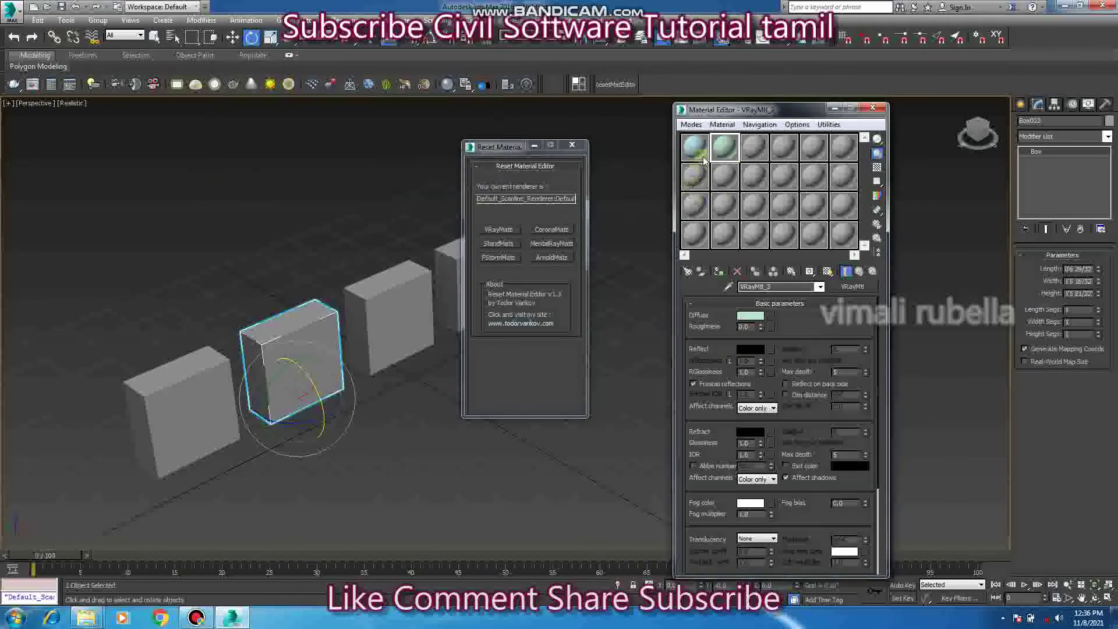
left_click_drag(203, 390, 204, 389)
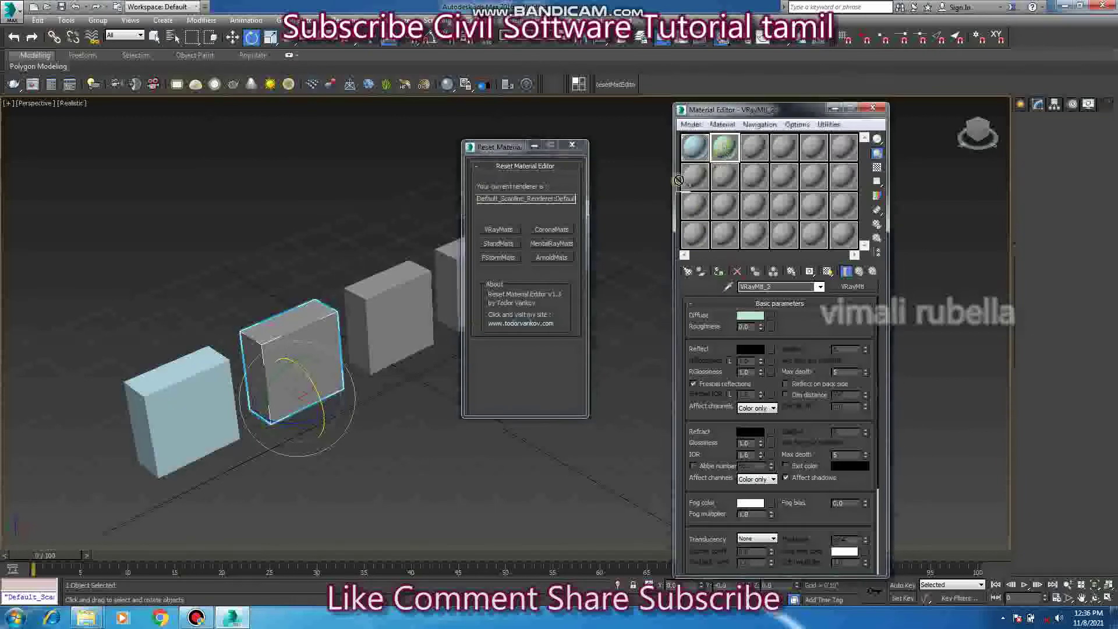
left_click_drag(724, 147, 299, 326)
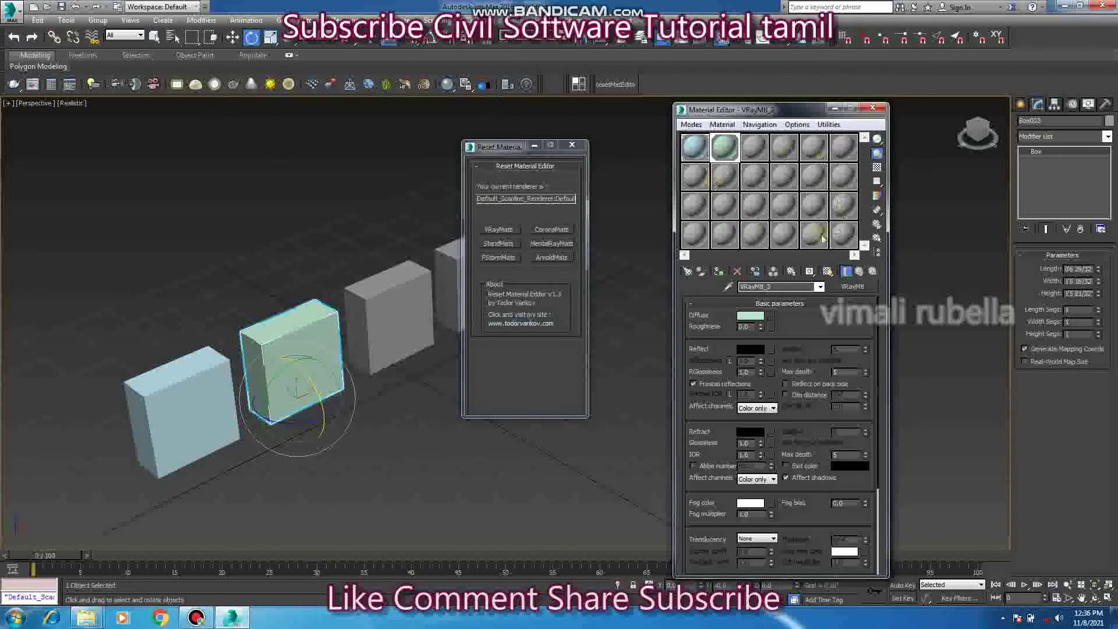
- Reset all slots to fresh VRayMtls with VRayMats and reselect the VRayMtl_2 slot
left_click(503, 233)
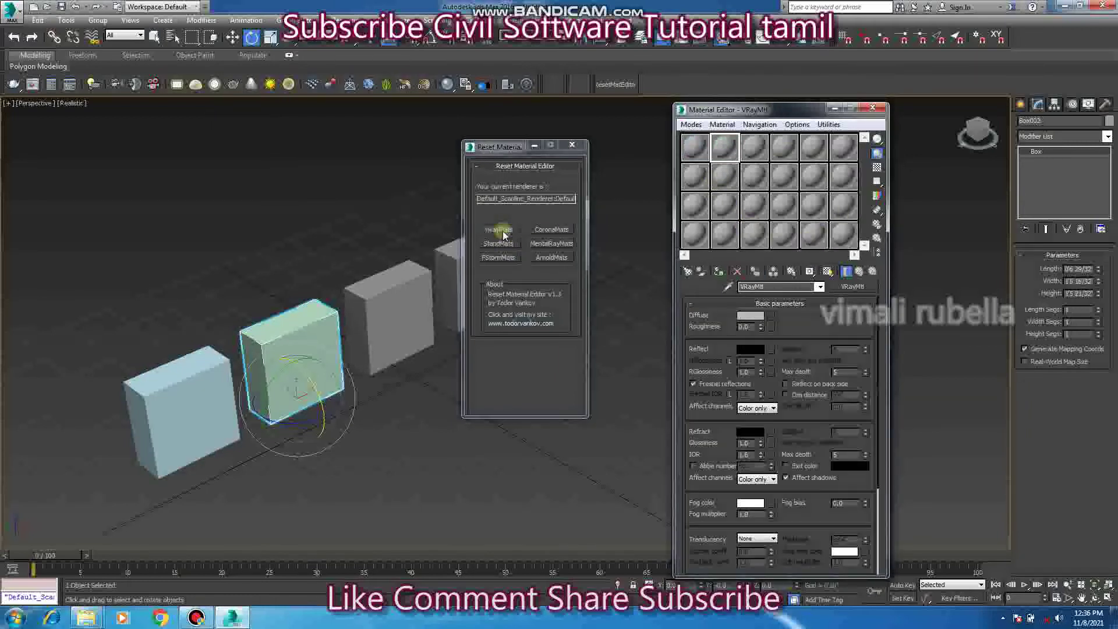
left_click(724, 233)
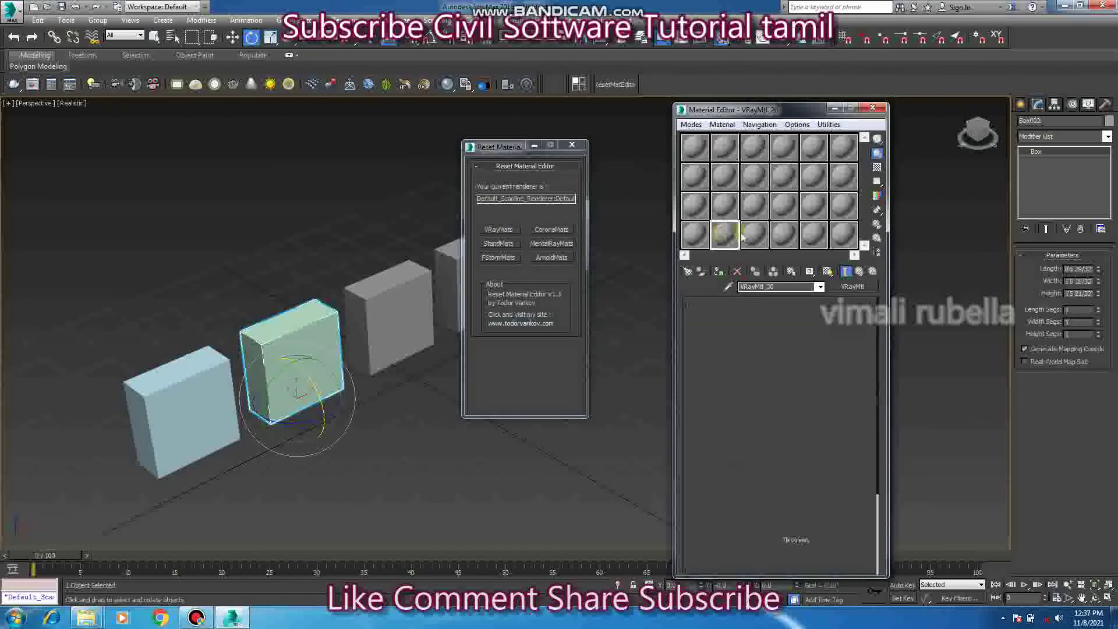
left_click(755, 236)
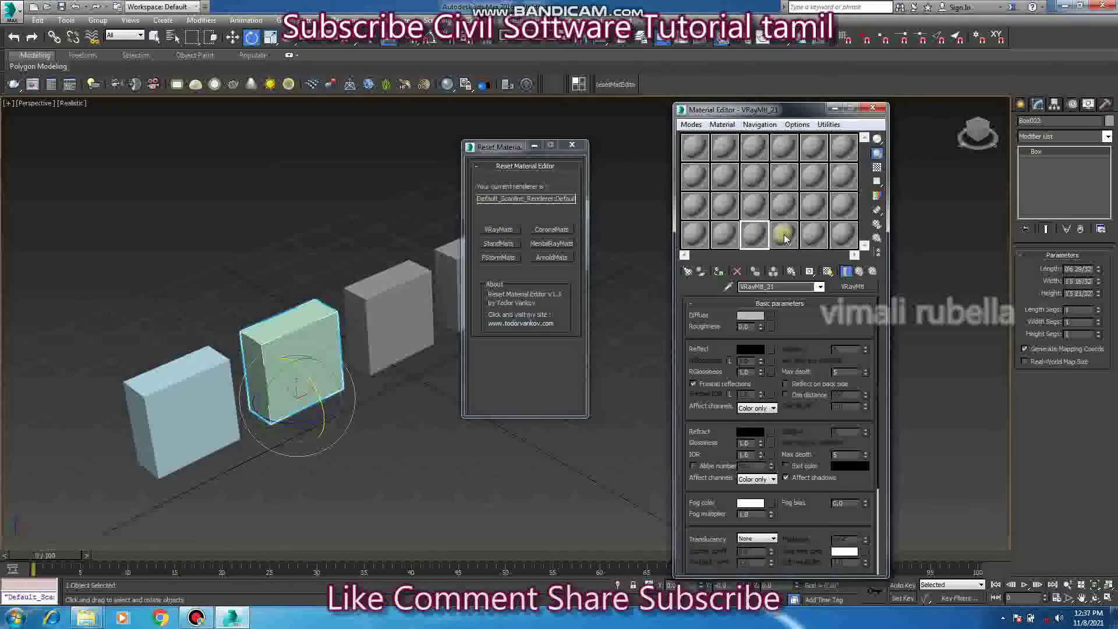
left_click(778, 233)
left_click(693, 150)
left_click(729, 150)
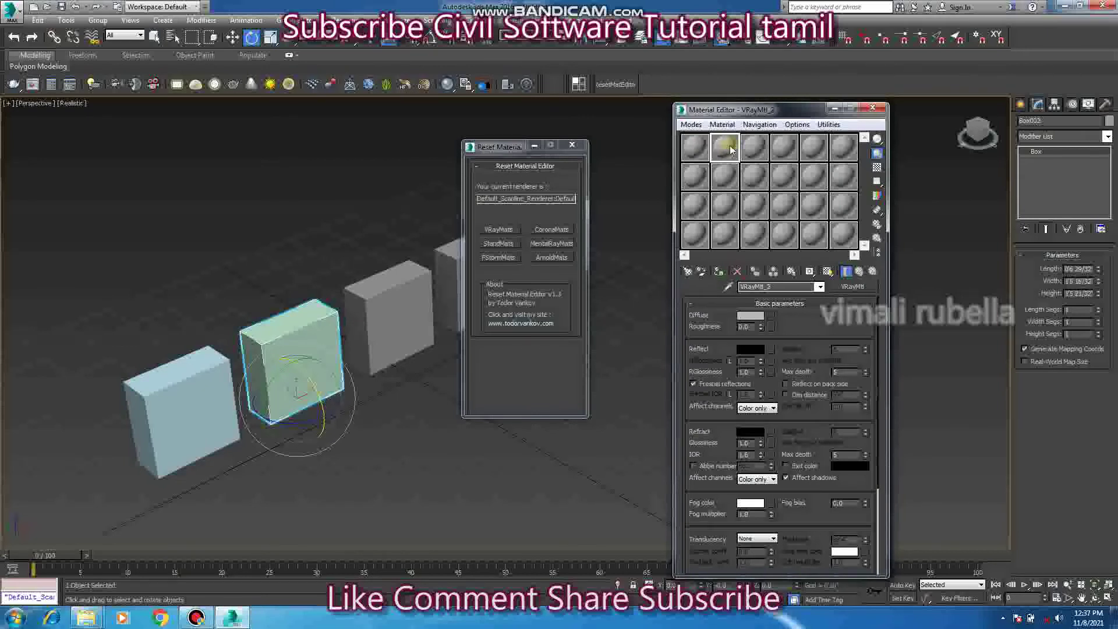
- Apply VRayMtl_2 to the middle box, replacing the existing same-named material
left_click(222, 402)
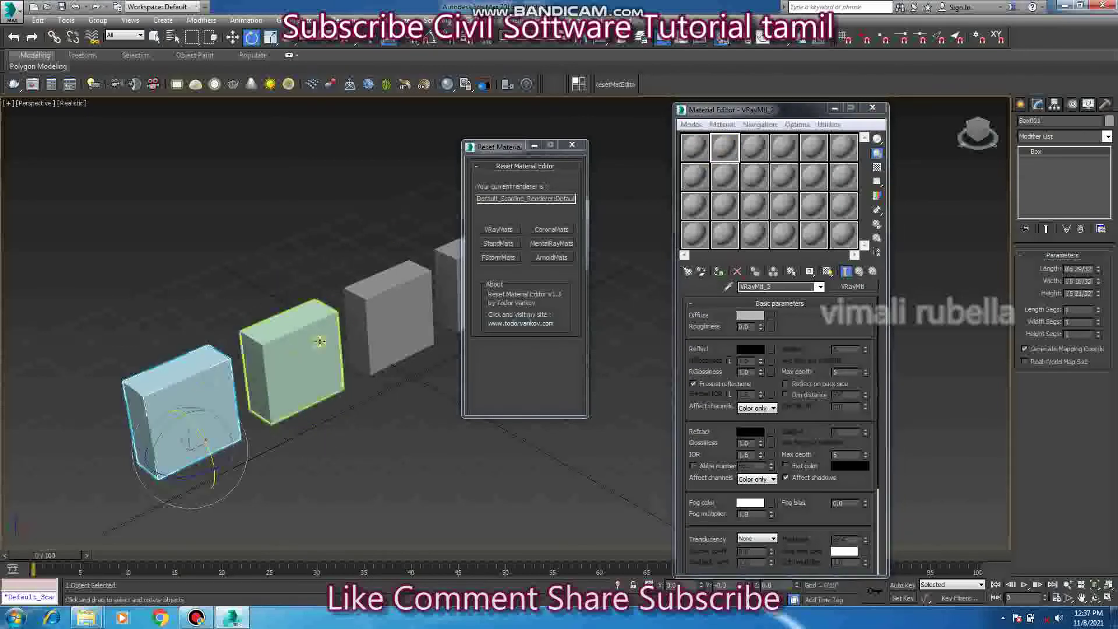
left_click(284, 388)
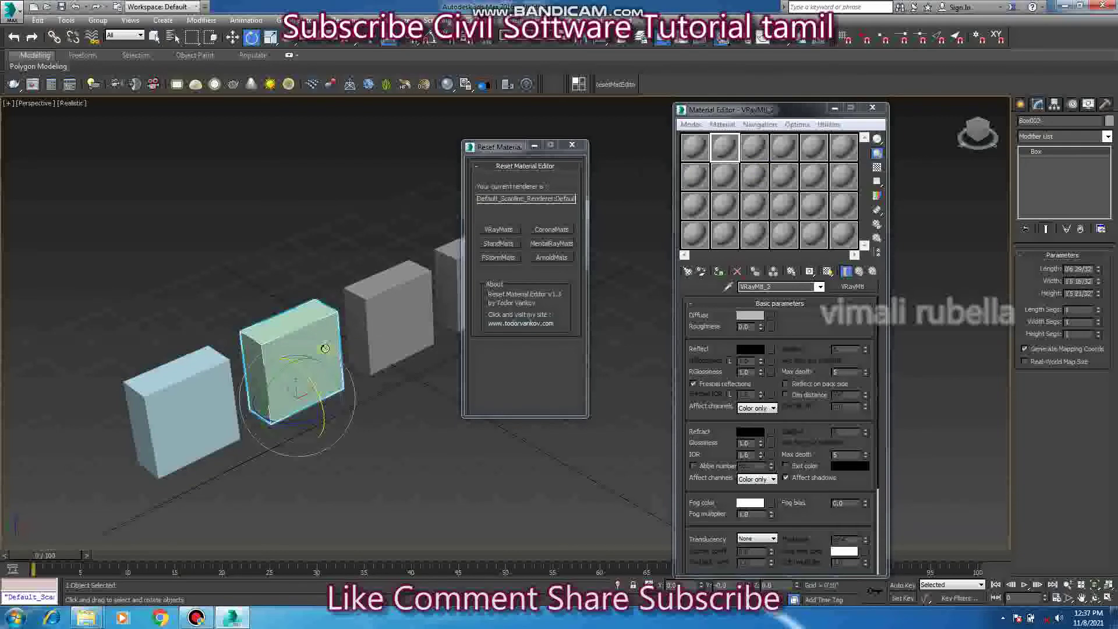
left_click_drag(725, 148, 318, 338)
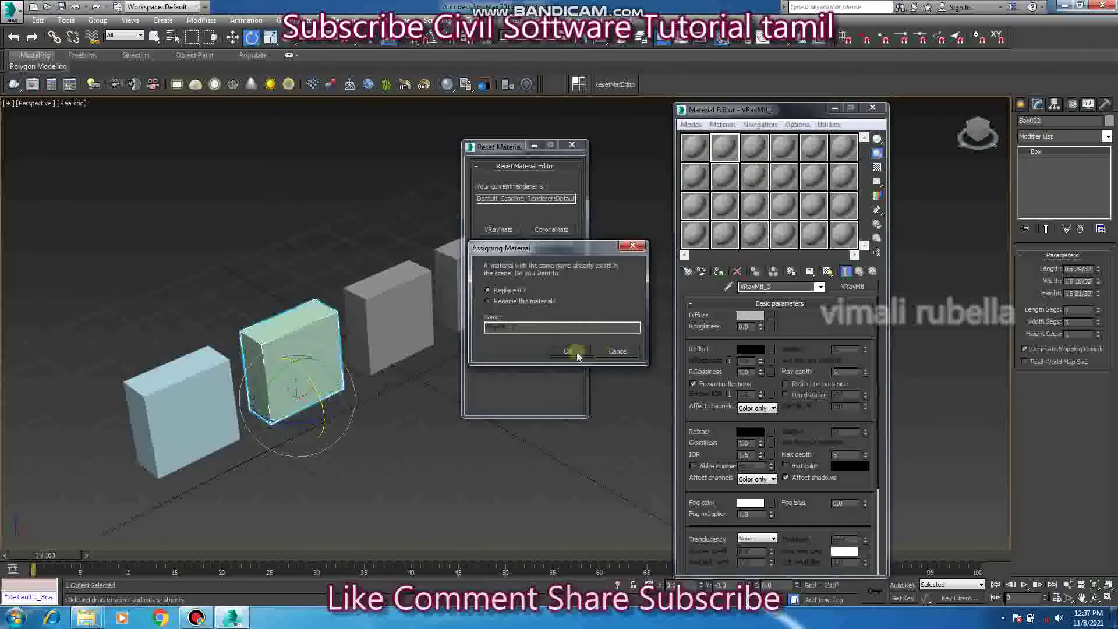
left_click(568, 351)
left_click(538, 399)
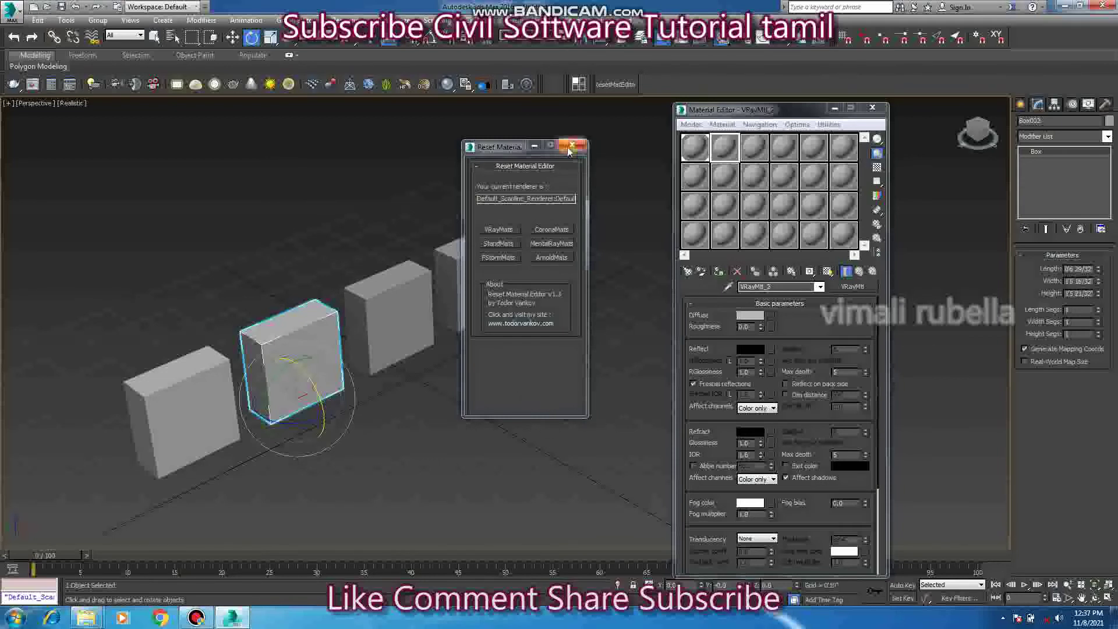
left_click(198, 617)
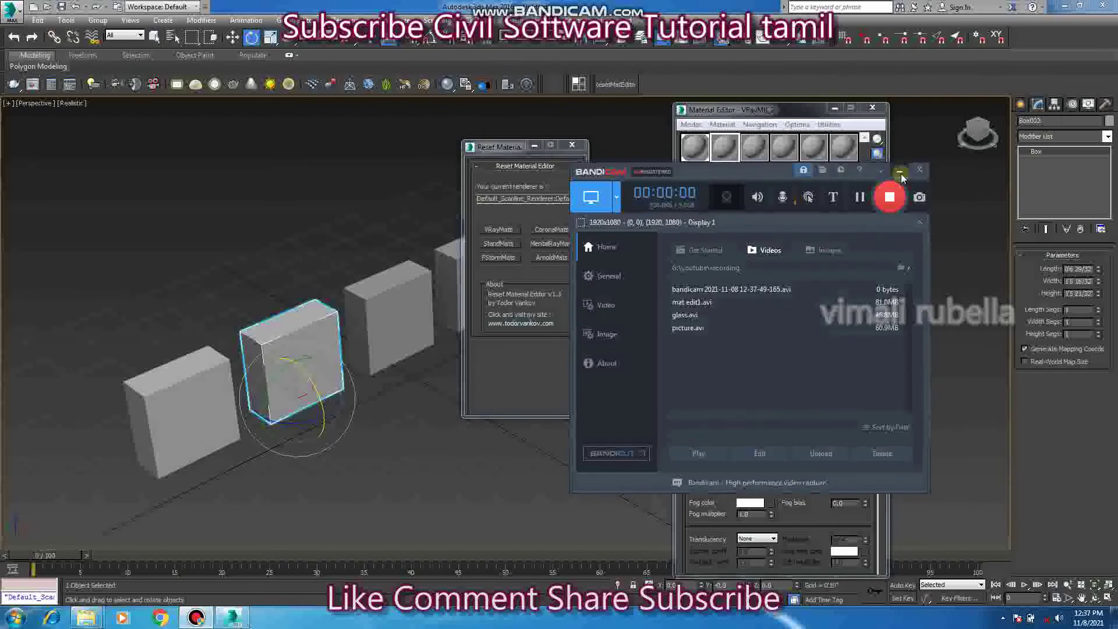
left_click(900, 174)
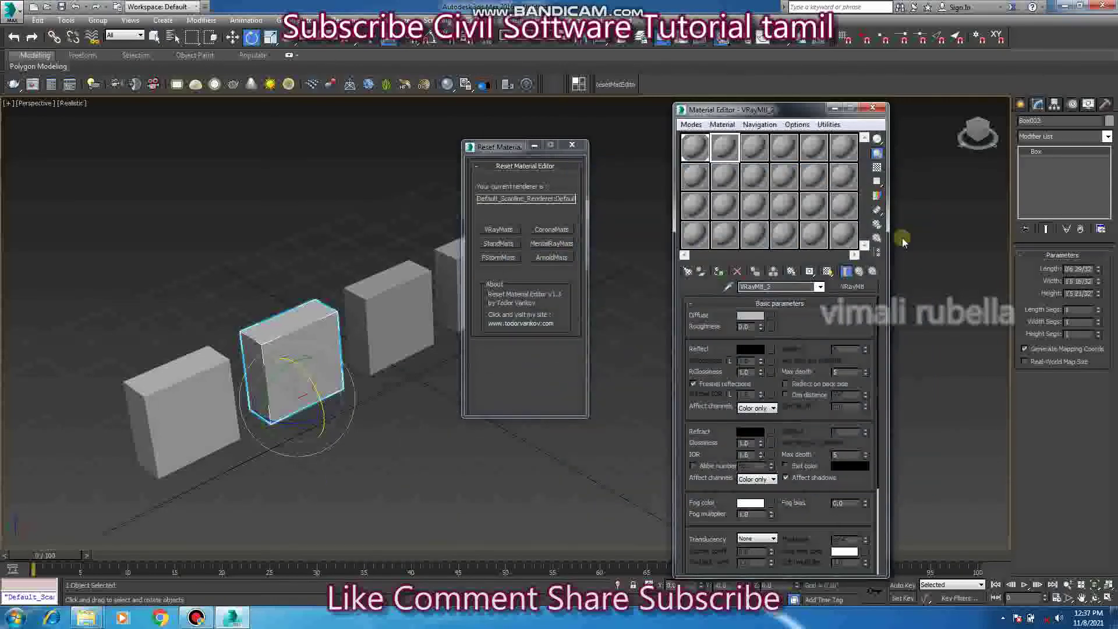
left_click(550, 230)
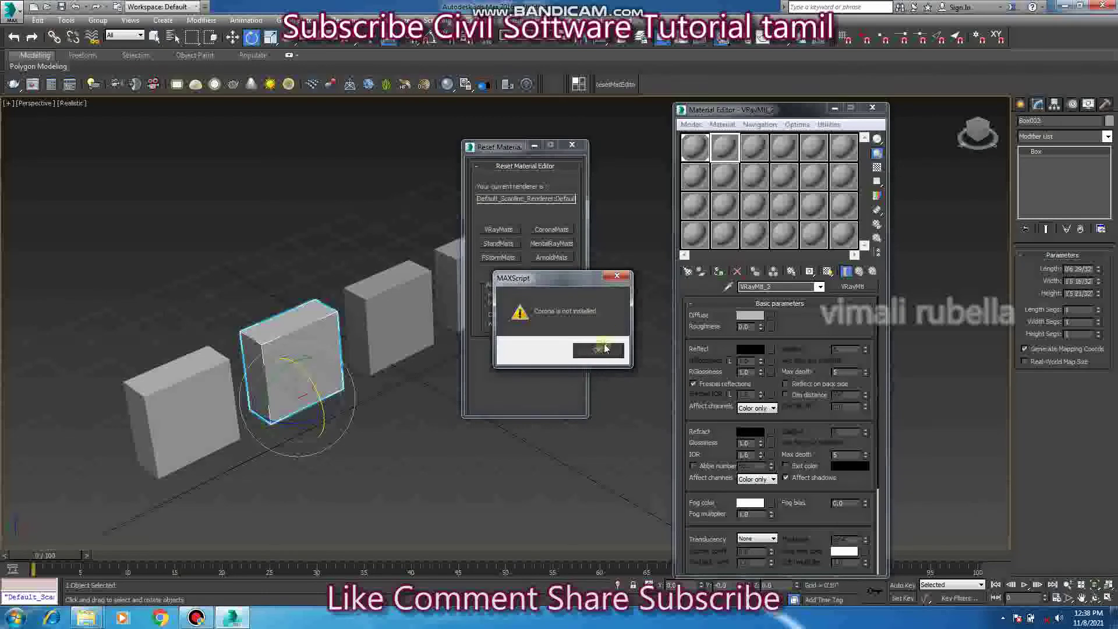
left_click(604, 348)
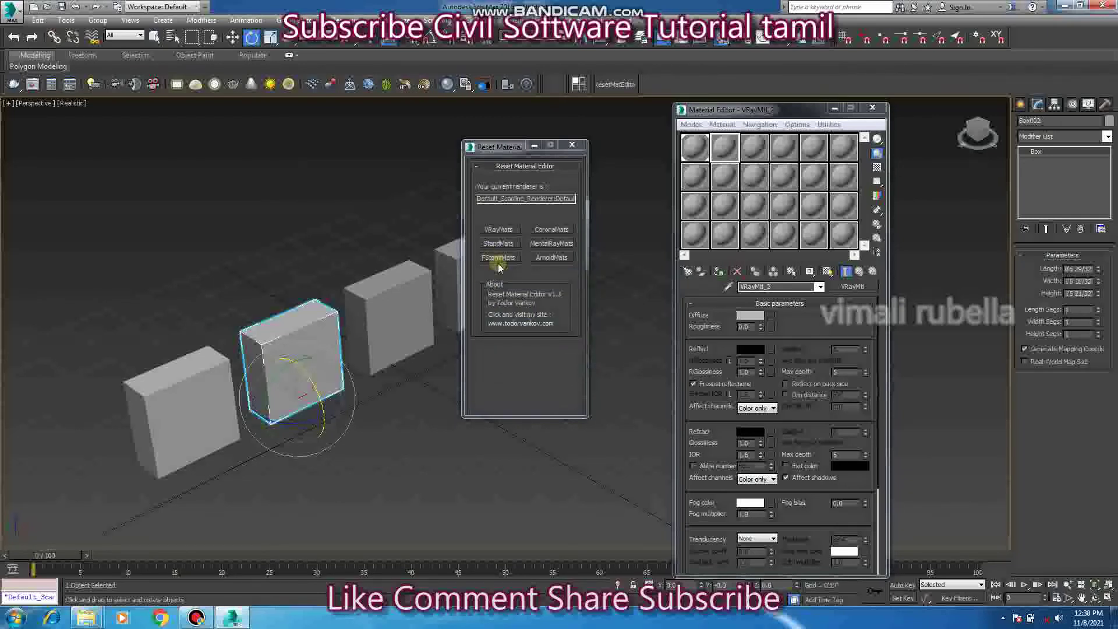
left_click(498, 259)
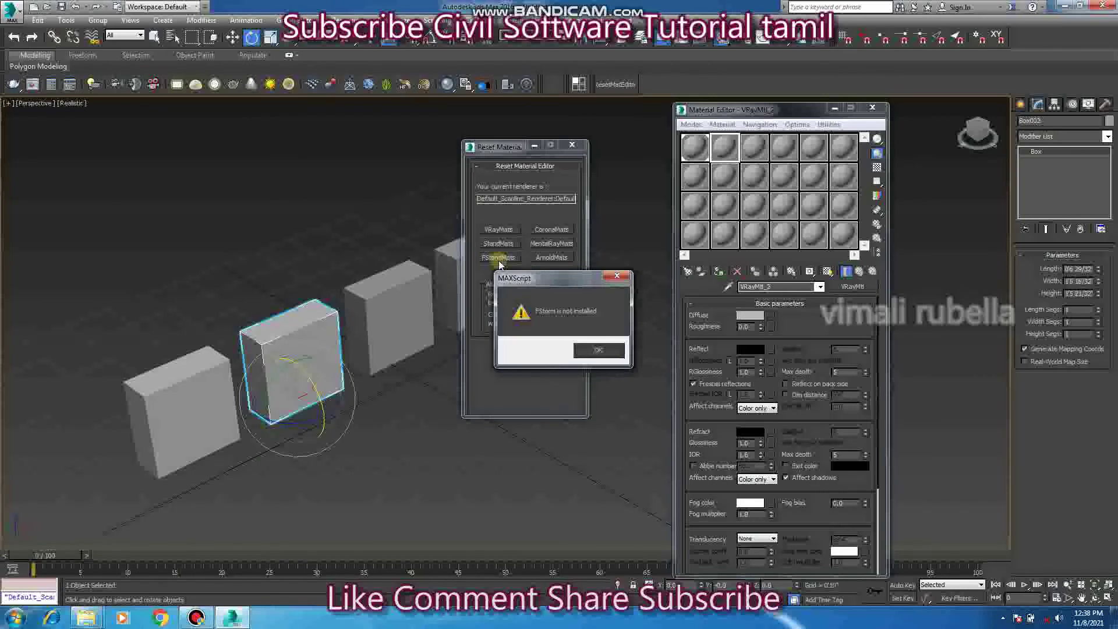
left_click(598, 350)
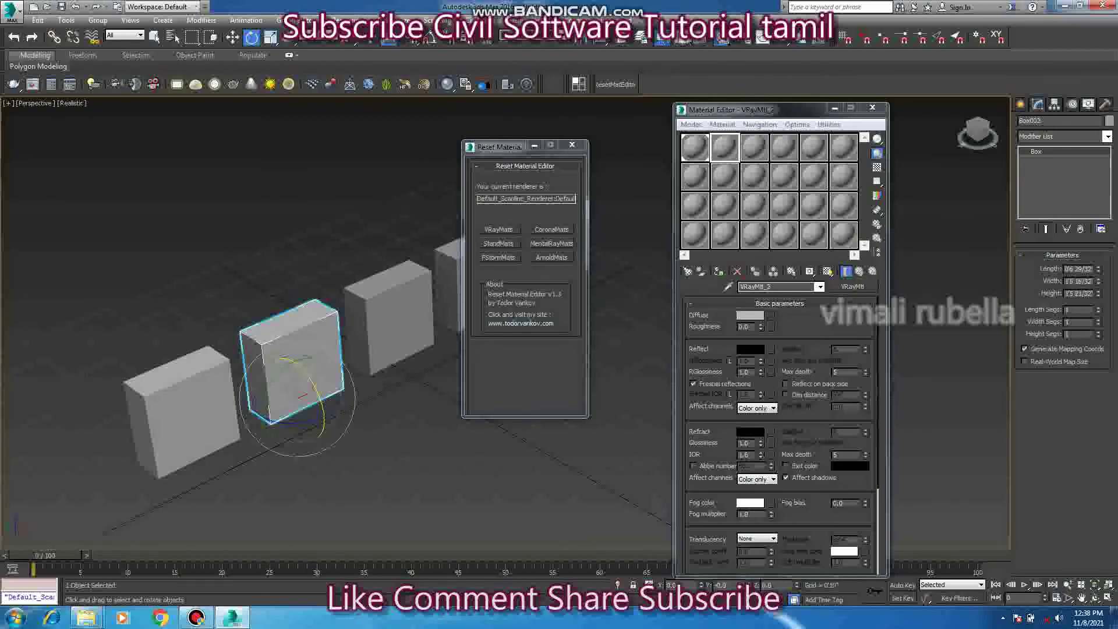
- Switch the Render Setup renderer to NVIDIA mental ray and dismiss the error message
left_click(755, 42)
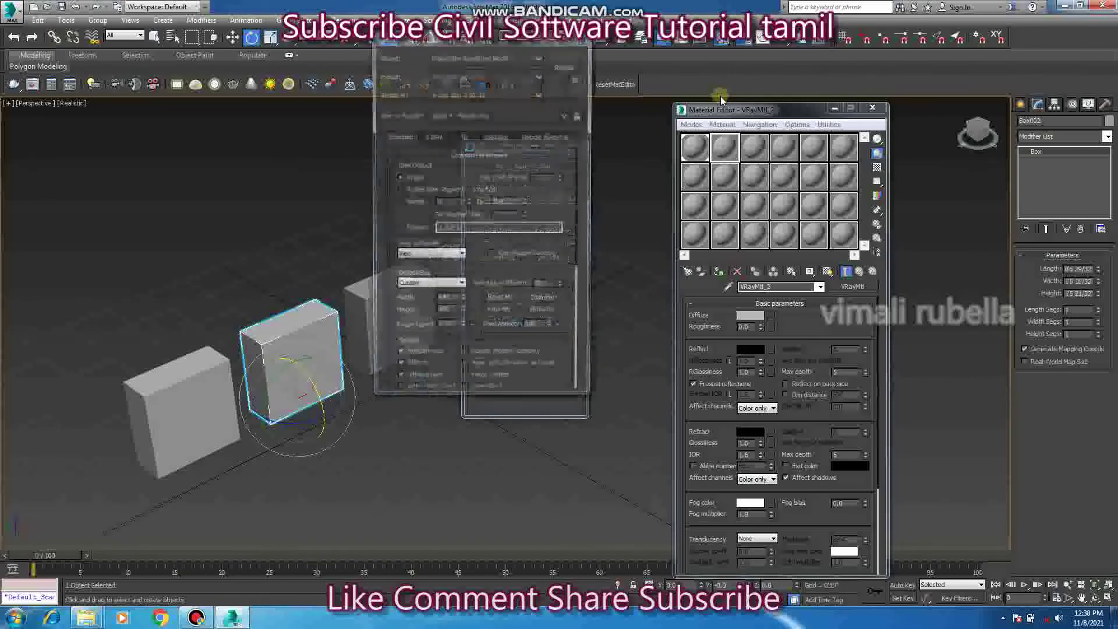
left_click(456, 94)
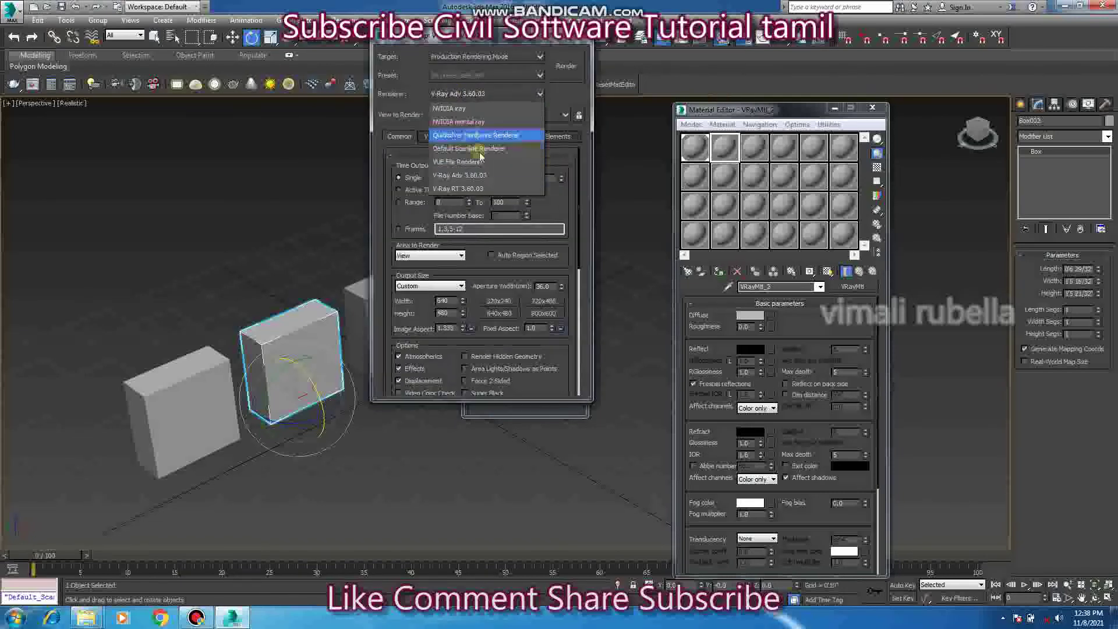
left_click(460, 123)
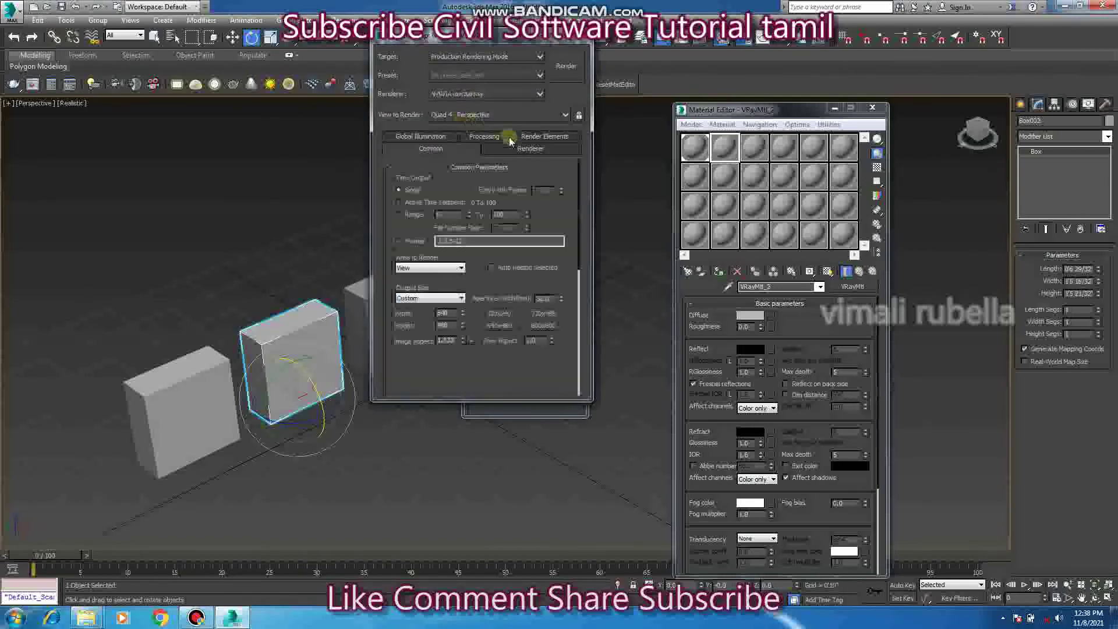
left_click(735, 221)
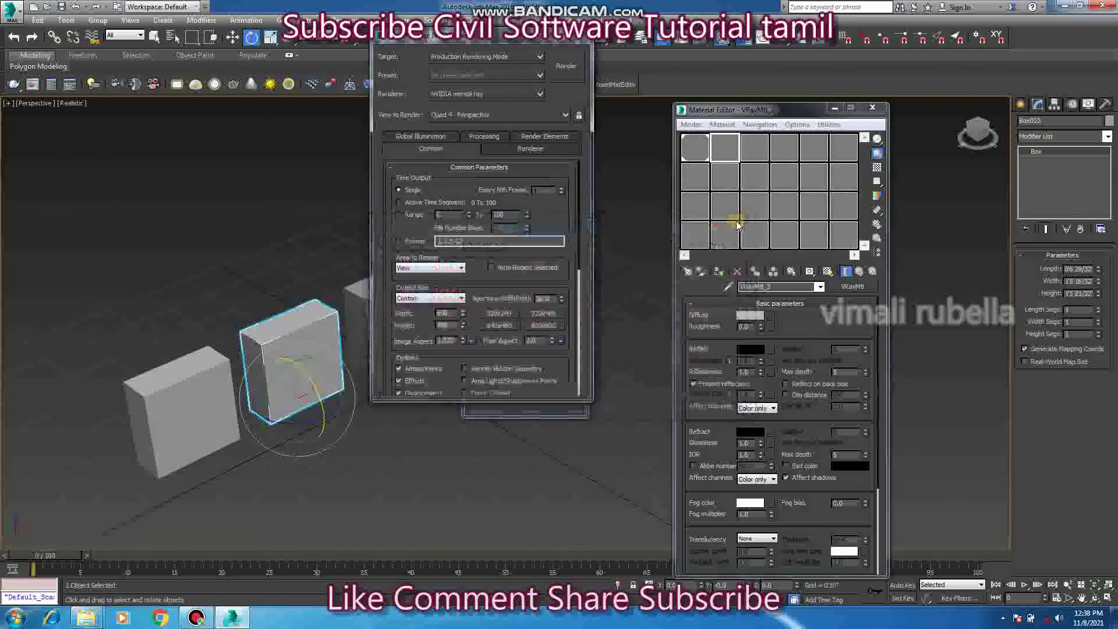
- Load a red Autodesk Metallic Paint and an Arch & Design material into the slots
left_click(859, 291)
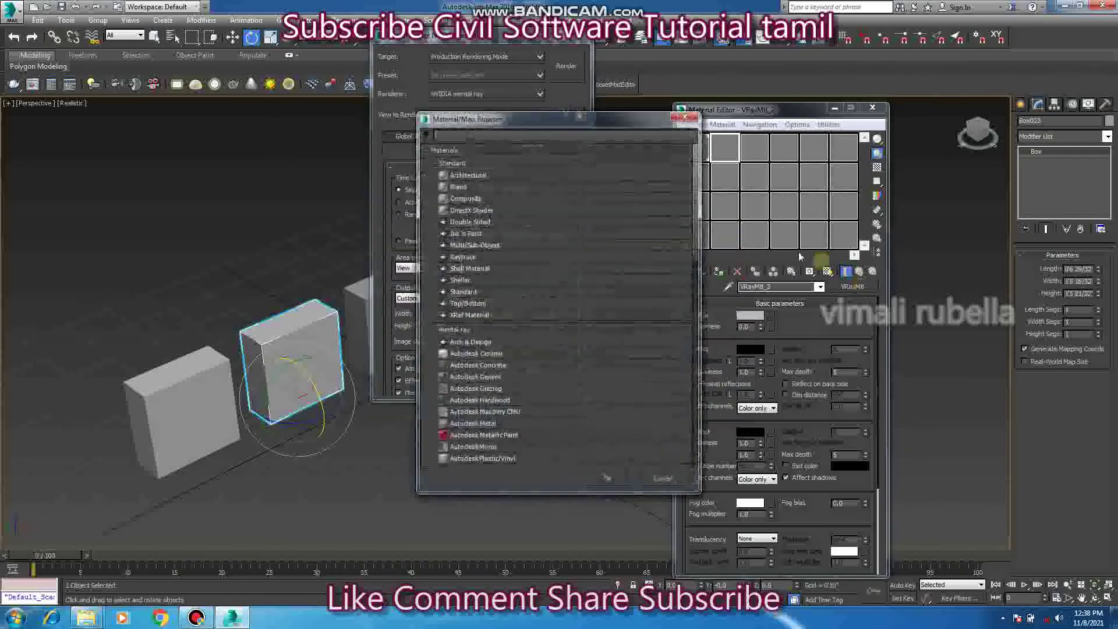
left_click(453, 166)
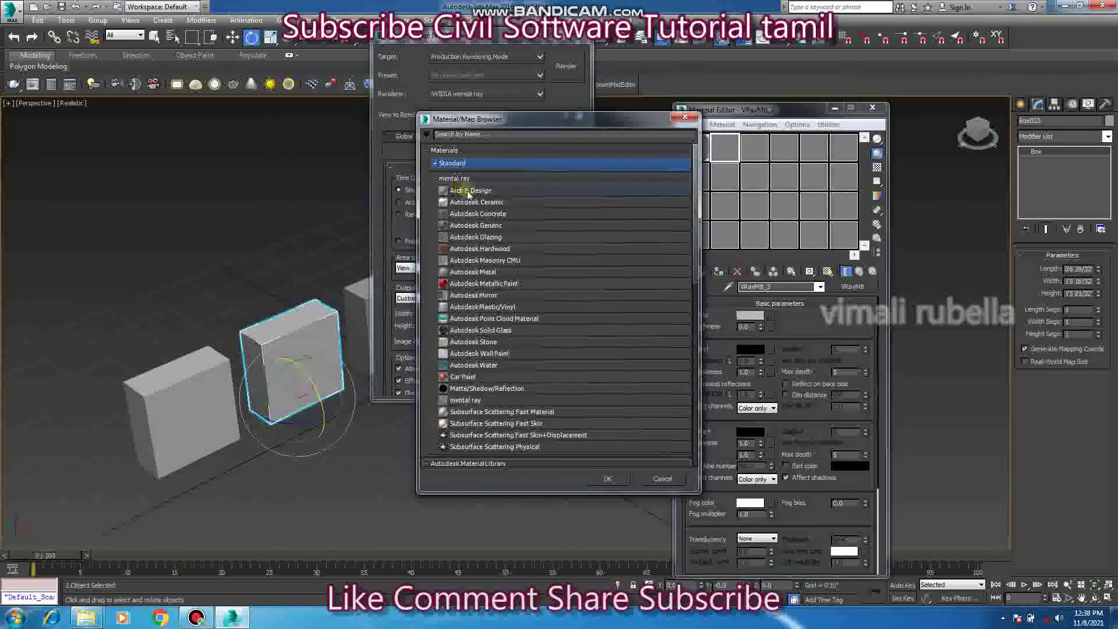
double_click(464, 284)
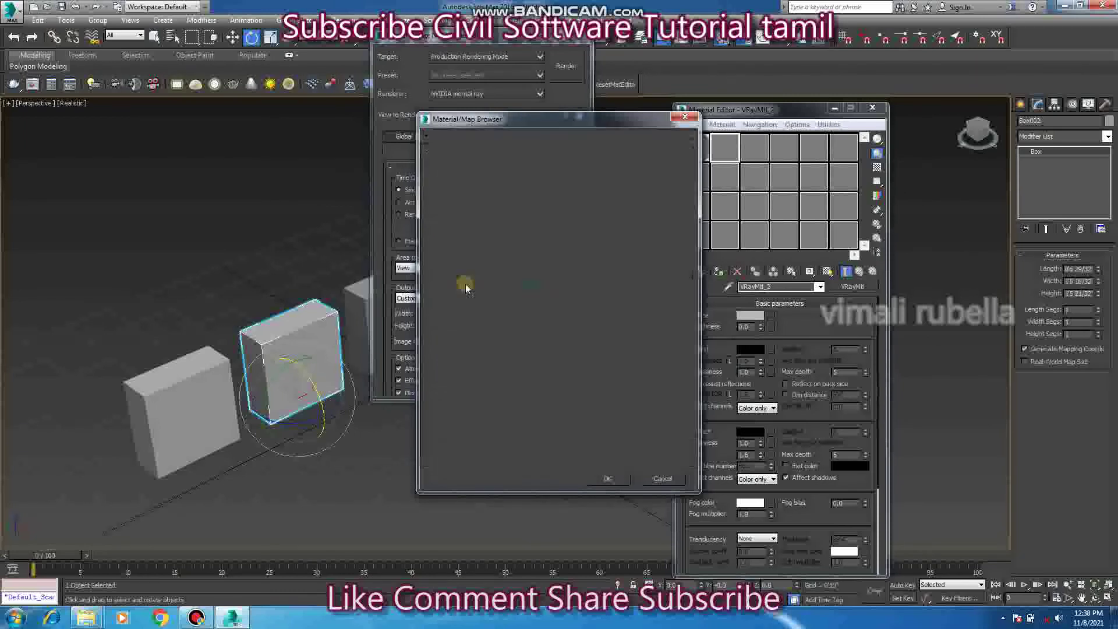
left_click(695, 148)
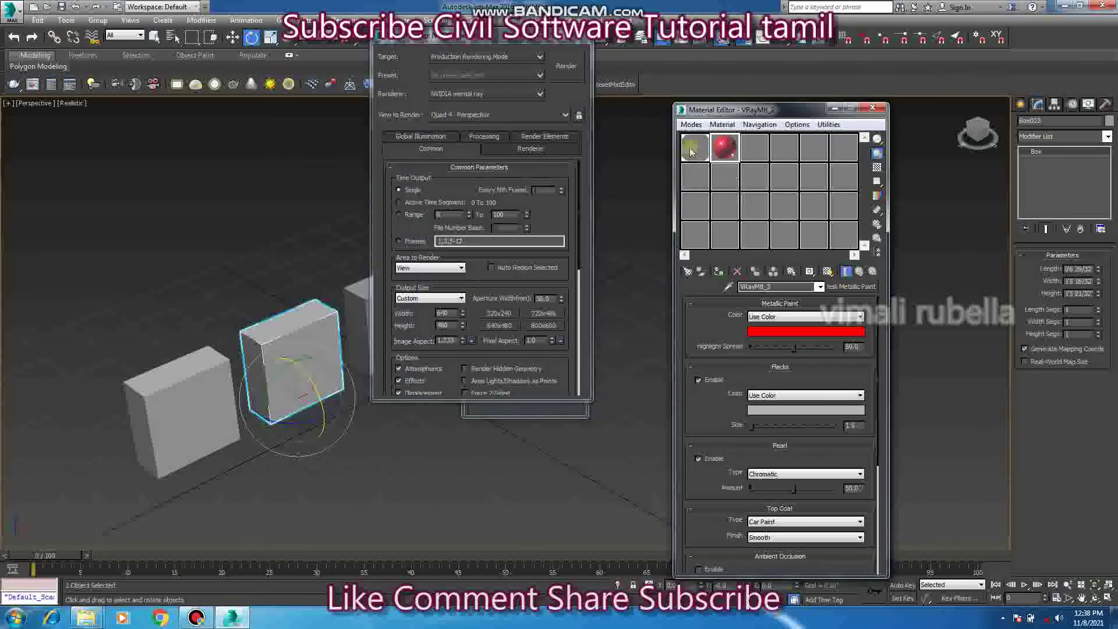
left_click(852, 285)
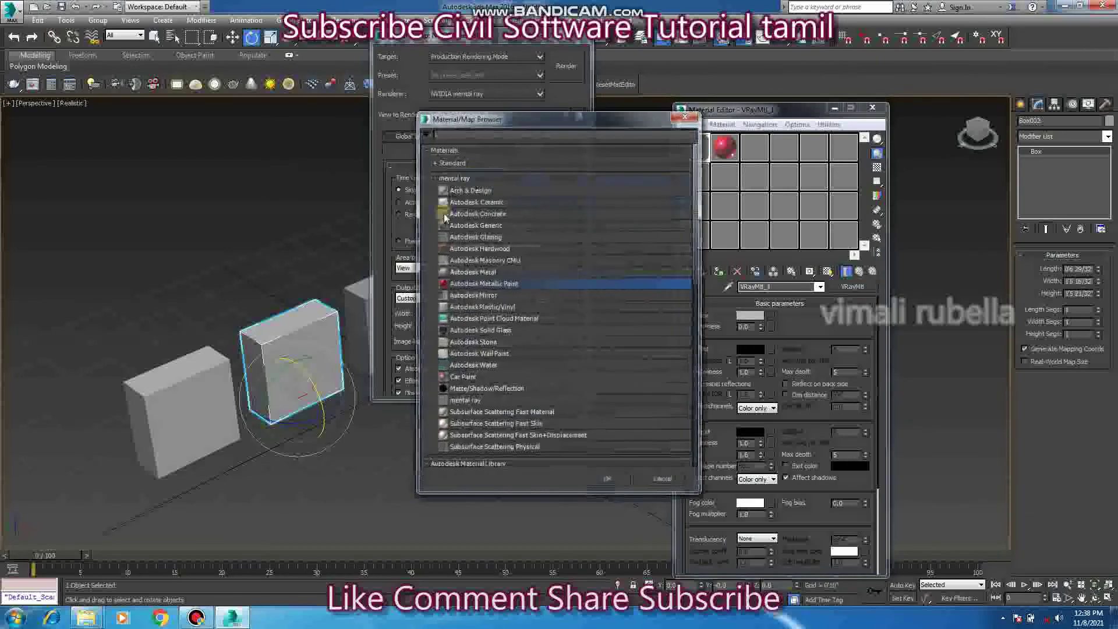
double_click(464, 188)
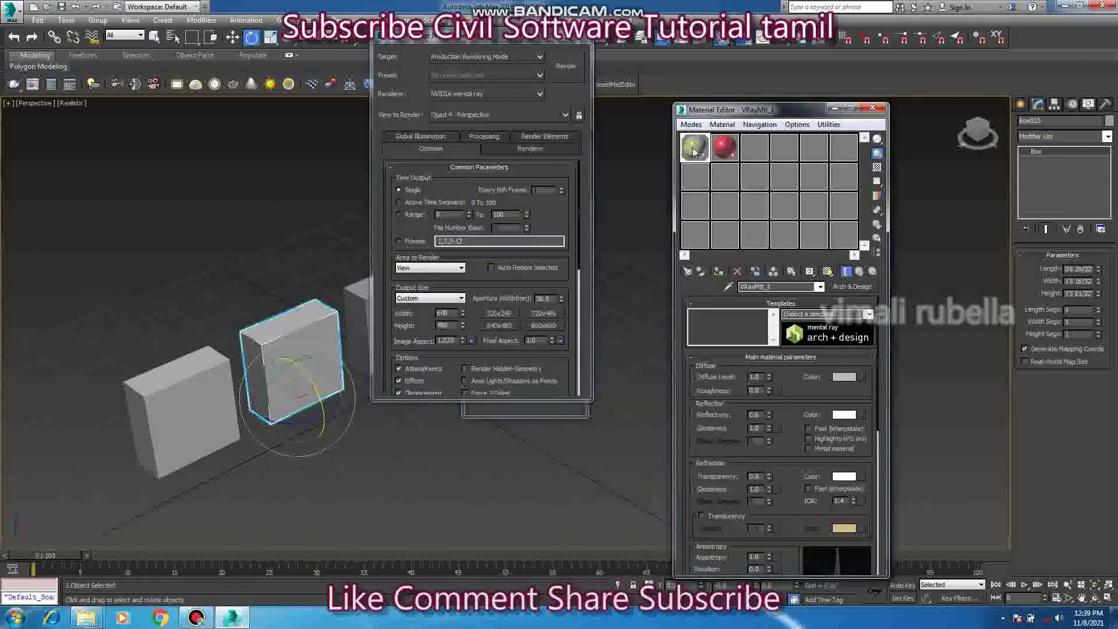
left_click(760, 184)
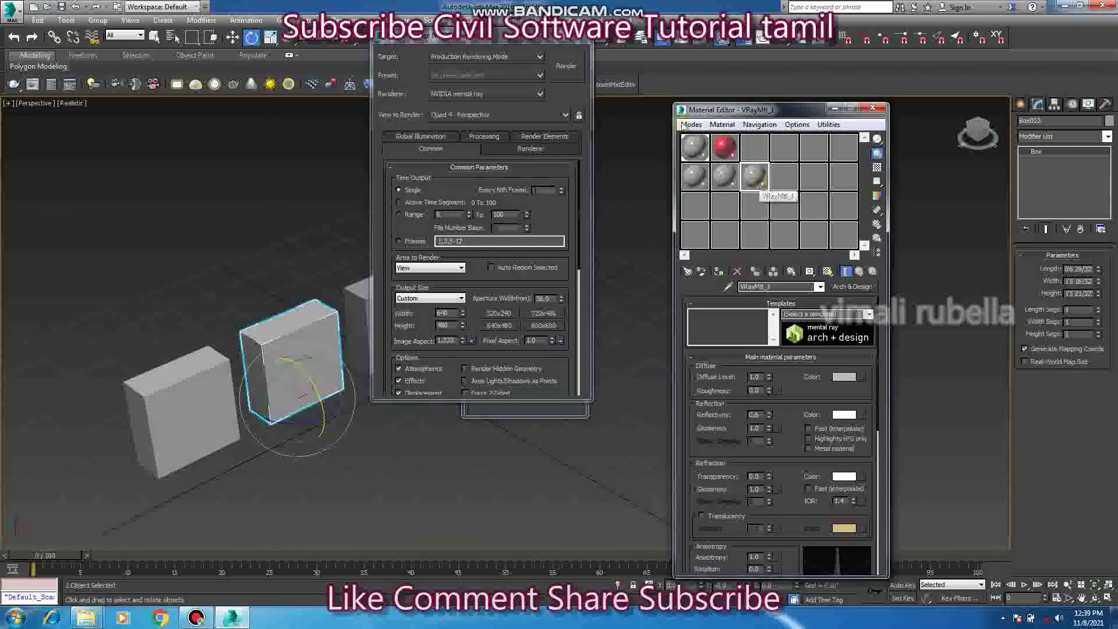
left_click(573, 39)
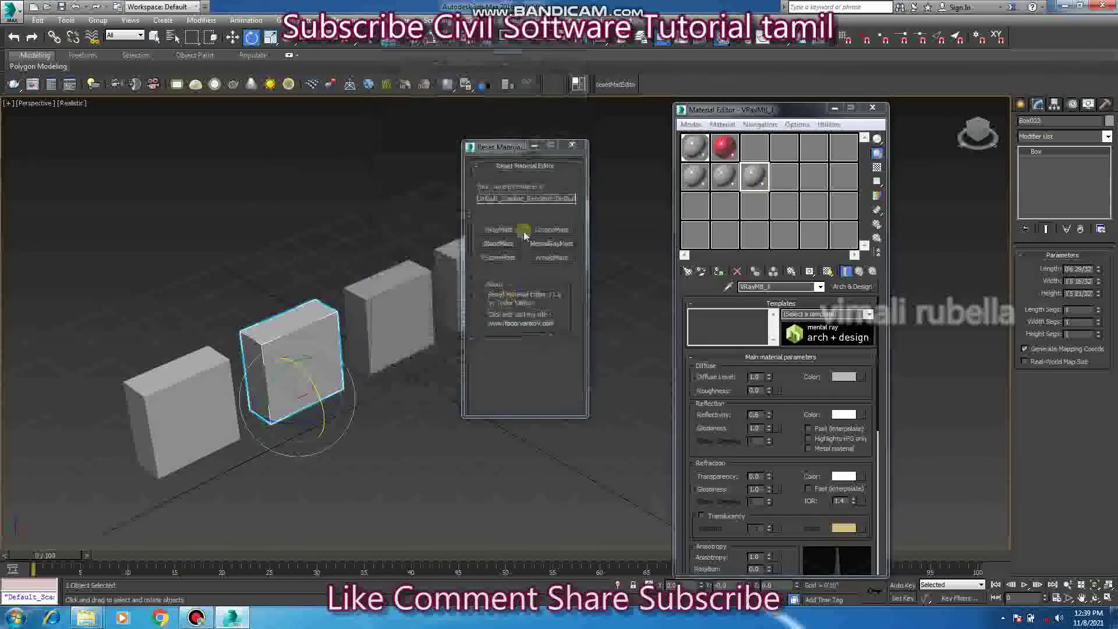
- Reset all slots to mental ray materials with MentalRayMats and select the second slot
left_click(552, 243)
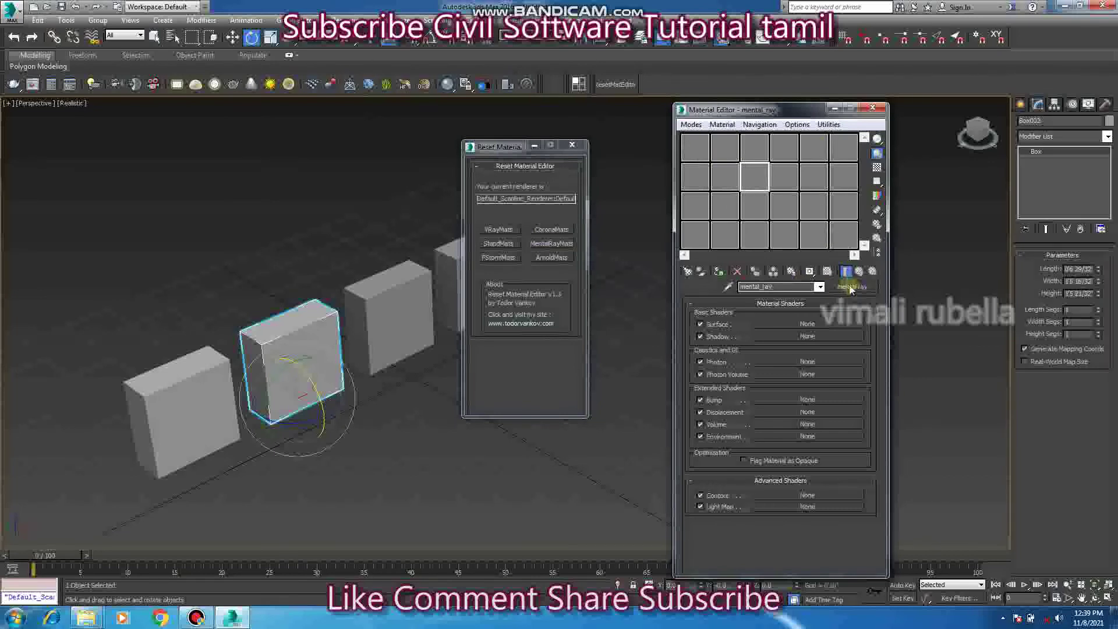
left_click(787, 186)
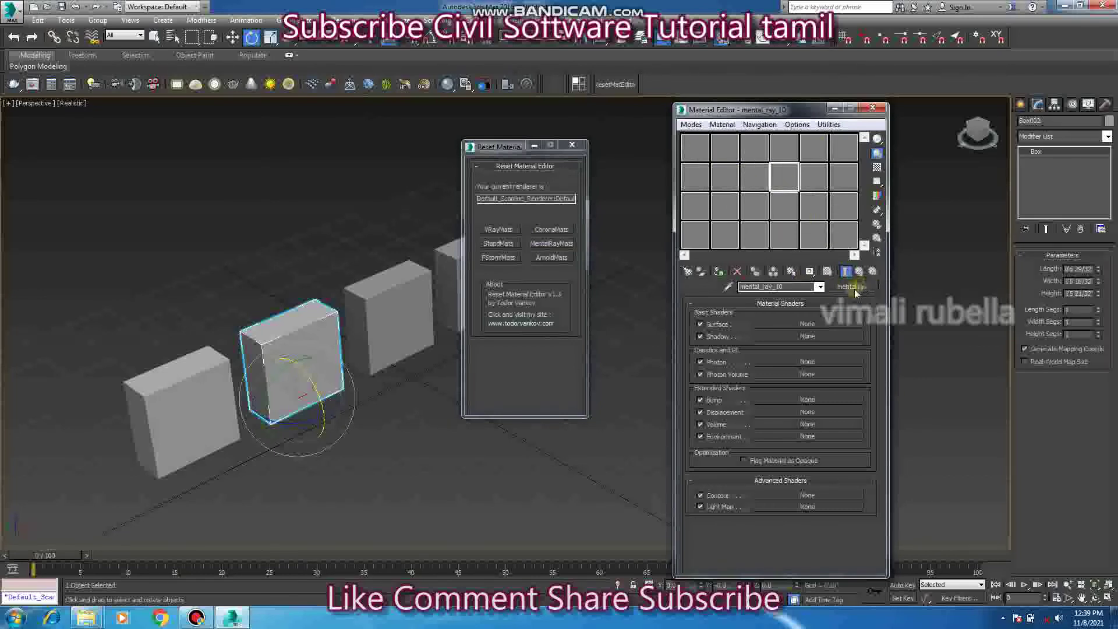
left_click(822, 185)
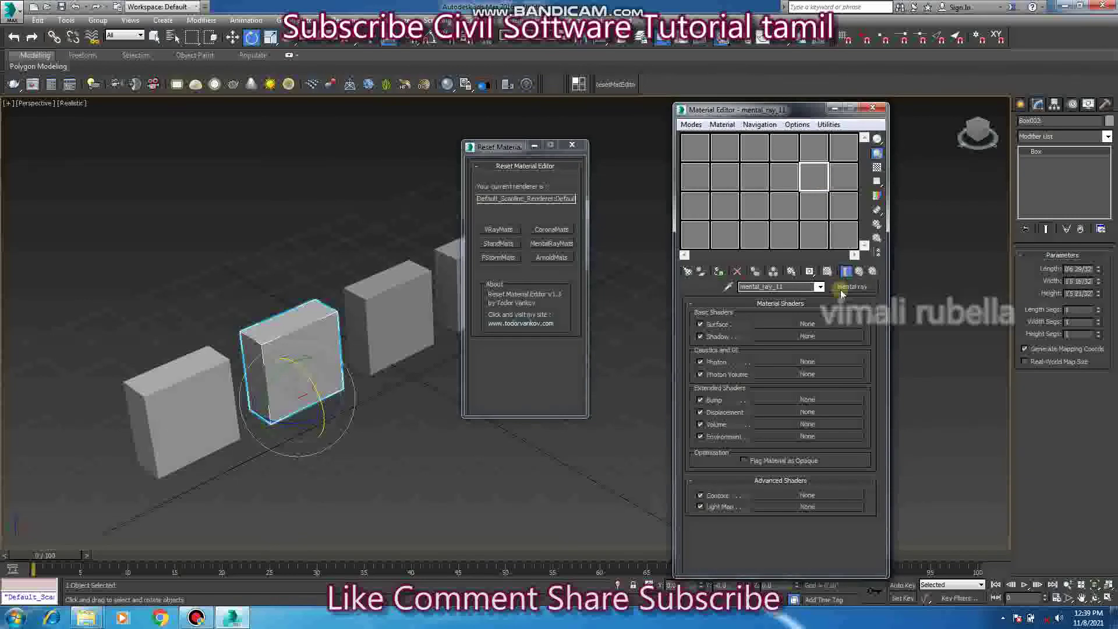
left_click(696, 149)
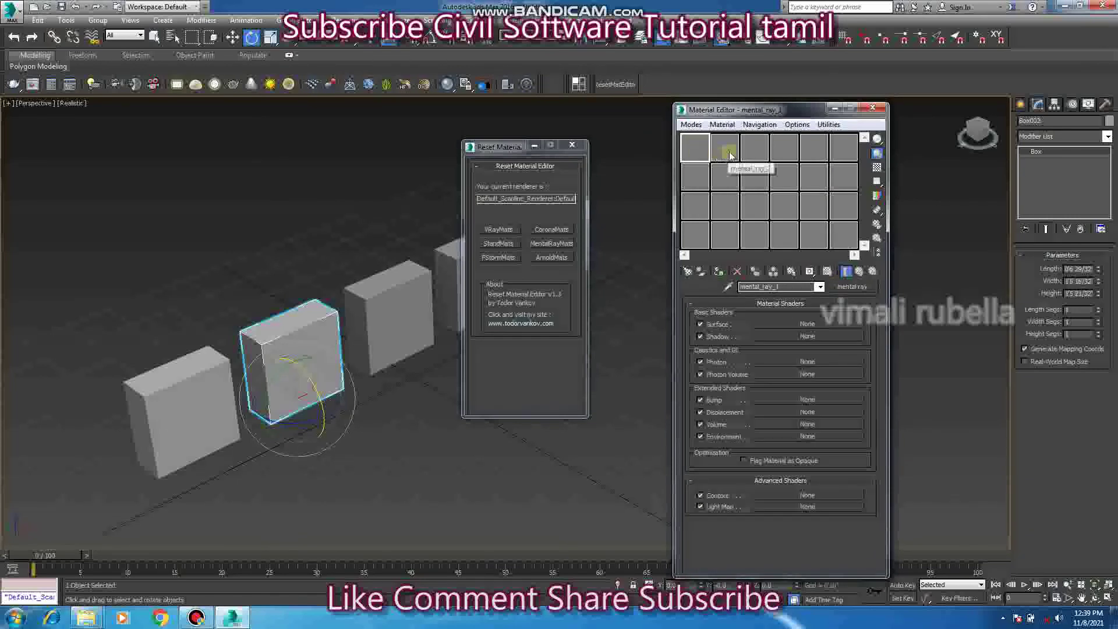
left_click(725, 149)
- Set the Surface to Bitmap CMan0002-M3-Hair-D.tif, assign it to the box, show it in viewport
left_click(808, 324)
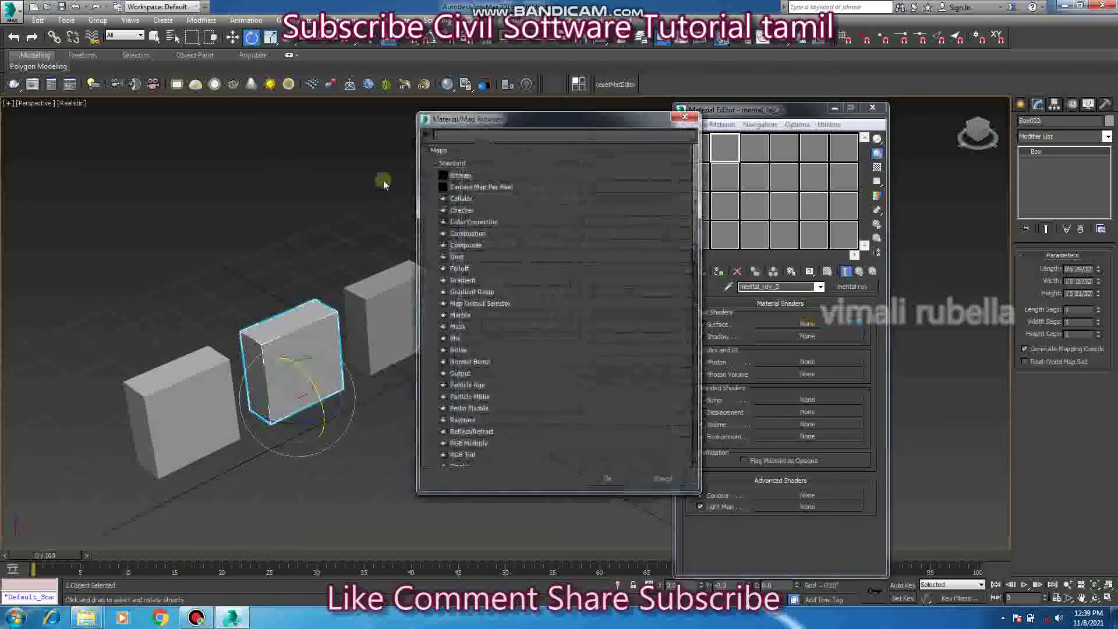
double_click(460, 175)
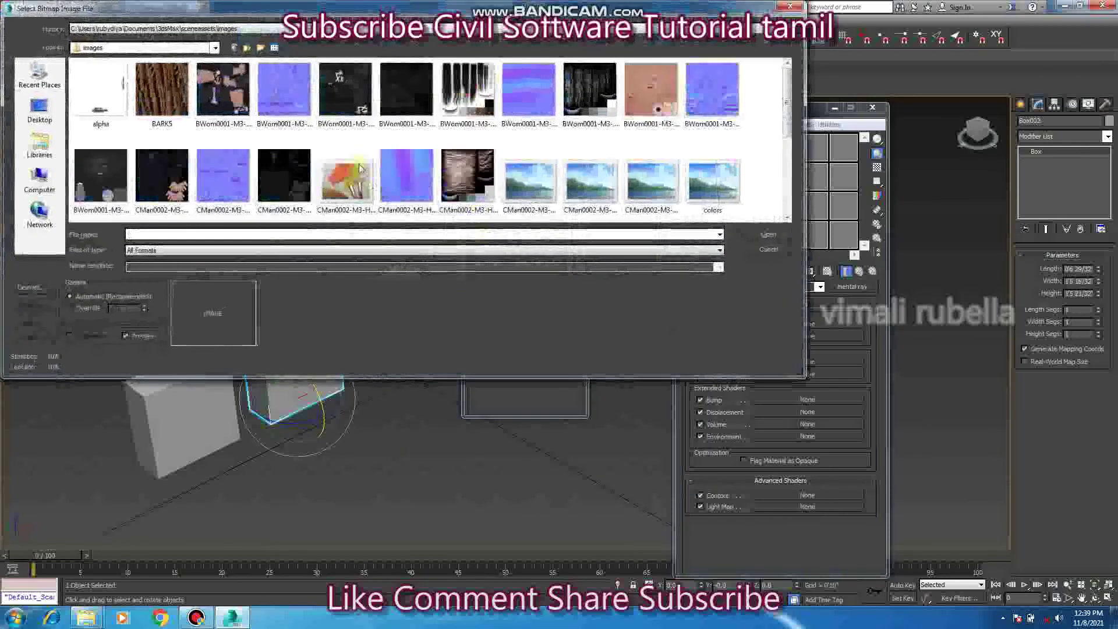
double_click(355, 172)
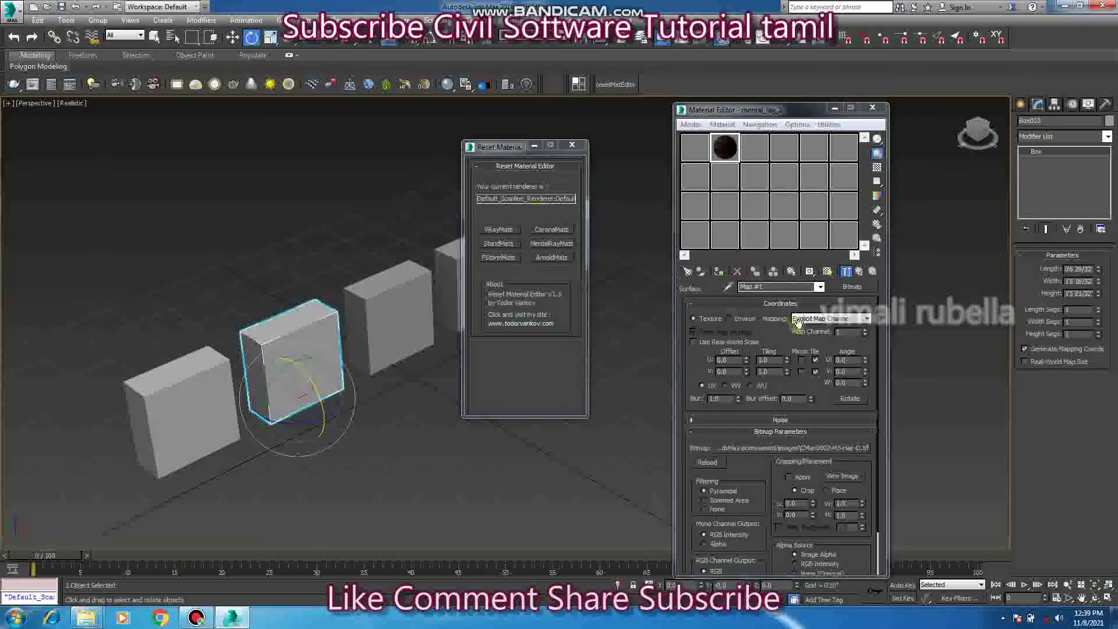
left_click(756, 291)
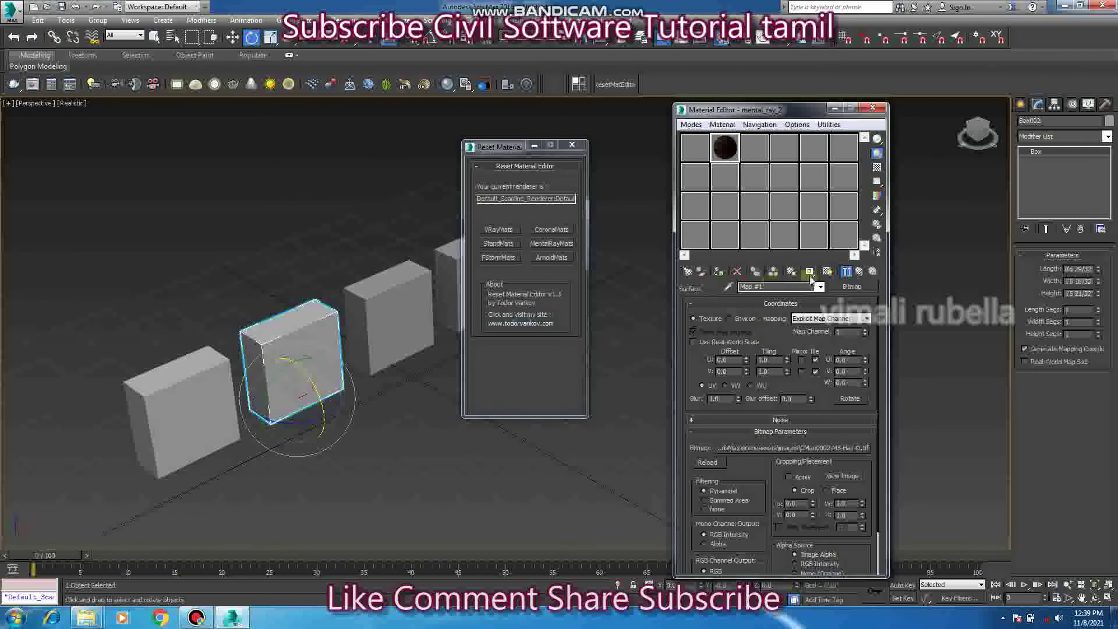
left_click(828, 272)
left_click(719, 271)
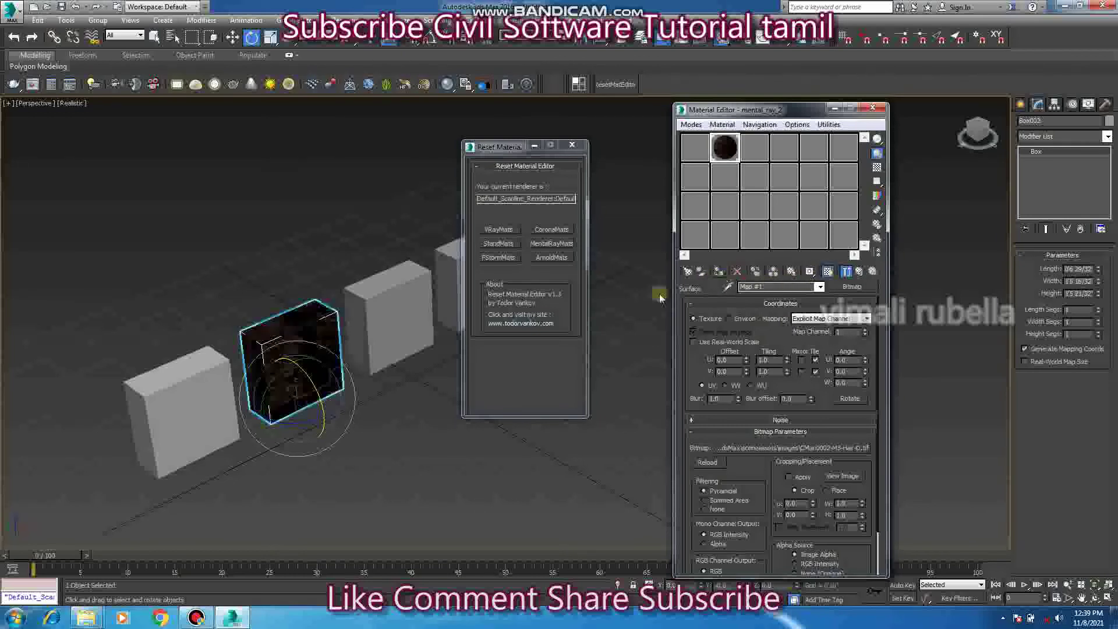
left_click(828, 272)
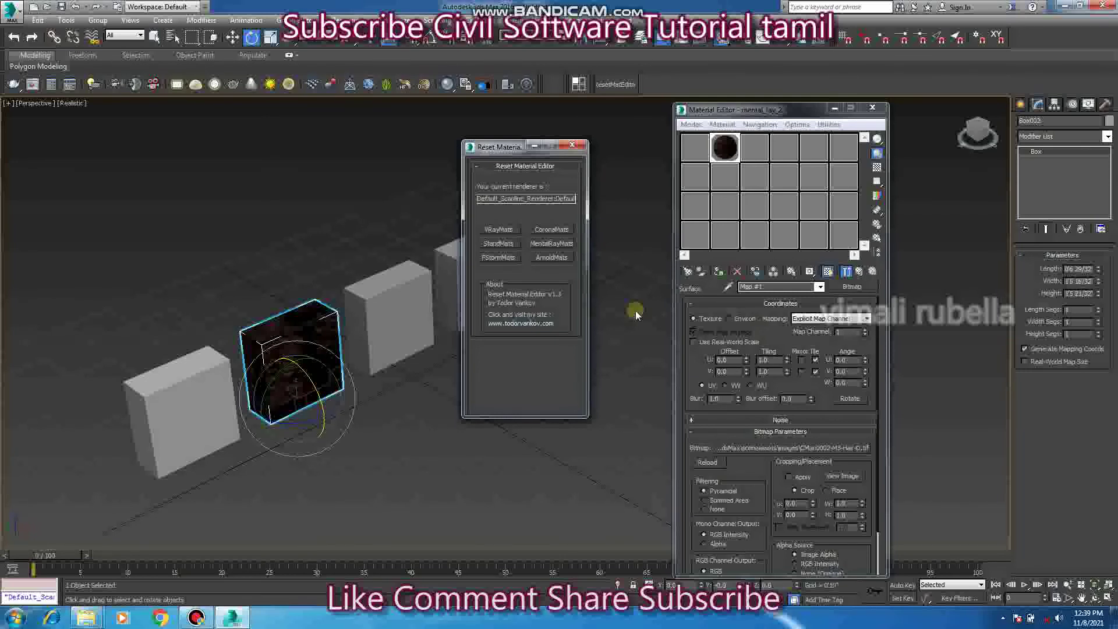
- Refill all Material Editor slots with mental ray materials using MentalRayMats
left_click(788, 174)
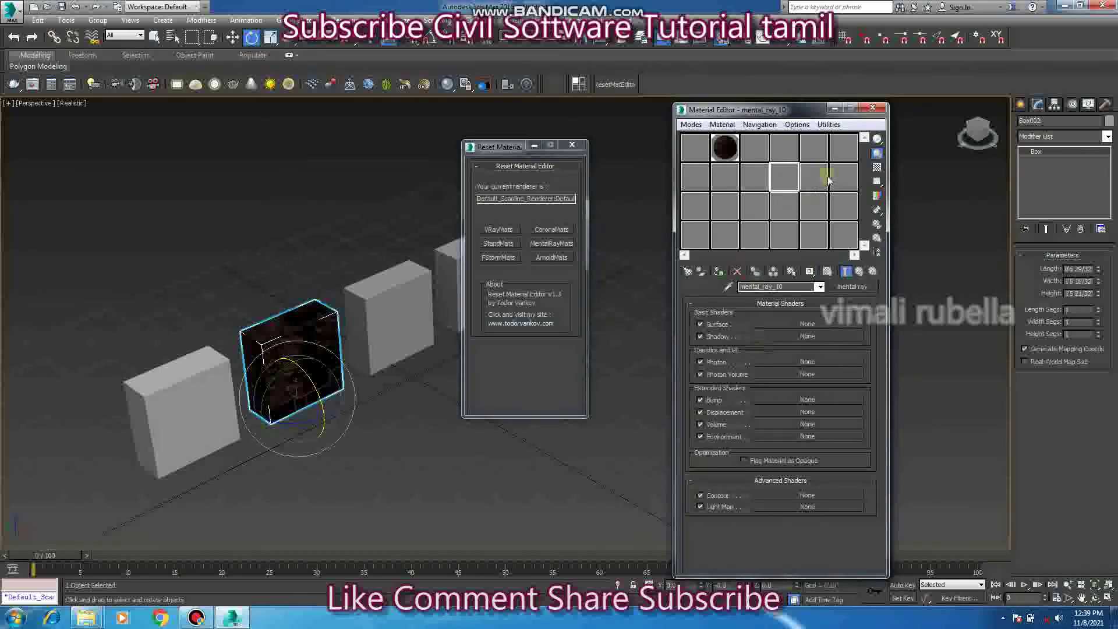
left_click(779, 215)
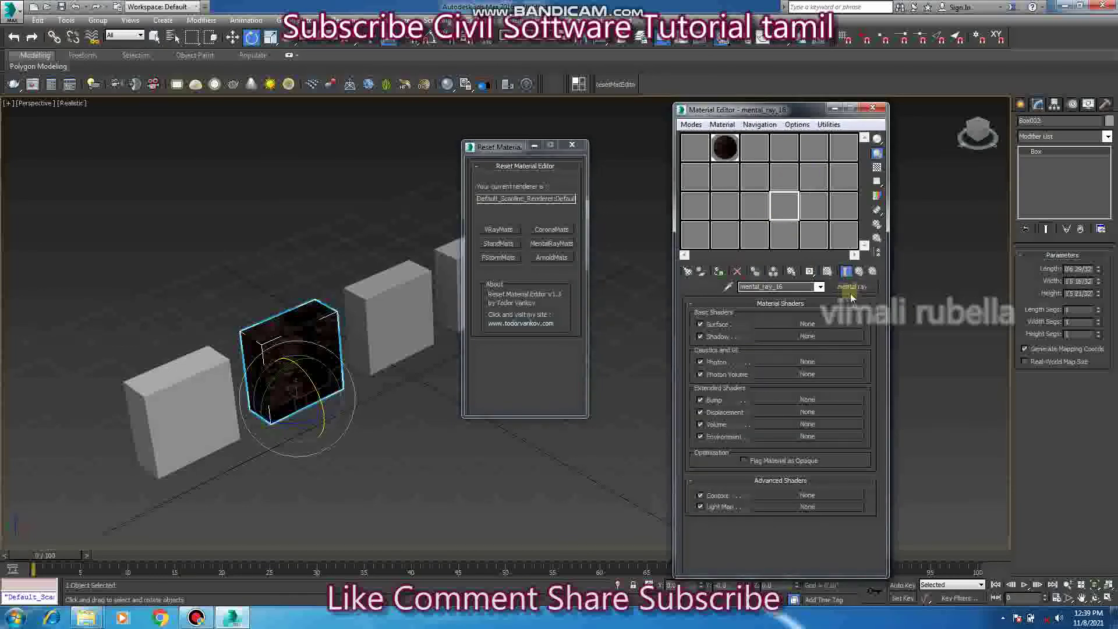
left_click(553, 244)
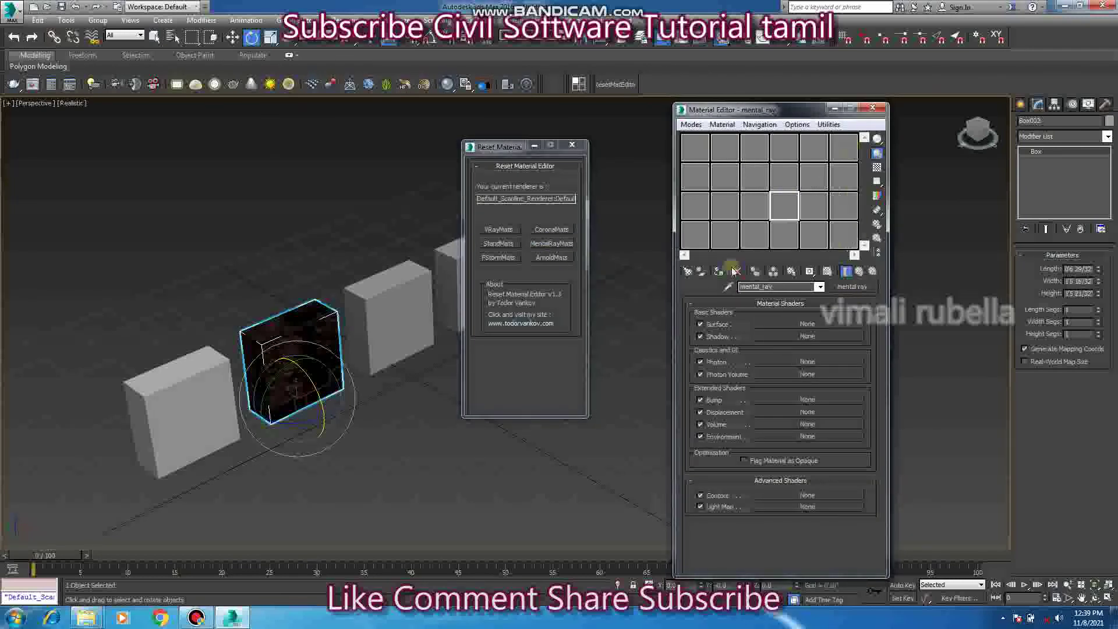
- Refill all slots with plain Standard materials using StandMats
left_click(752, 170)
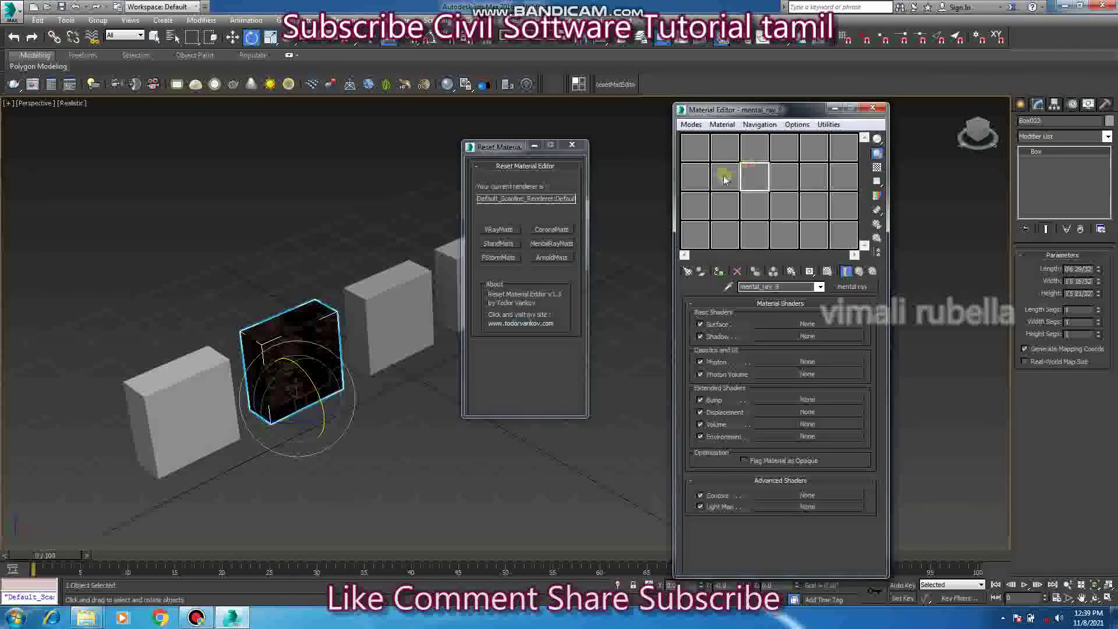
left_click(720, 181)
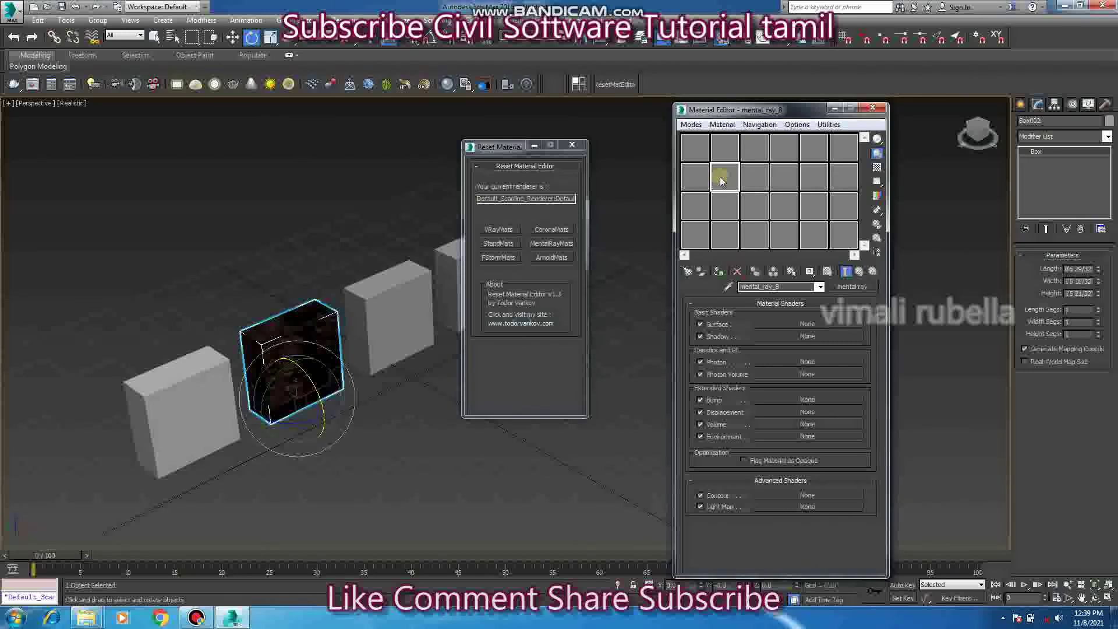
left_click(498, 244)
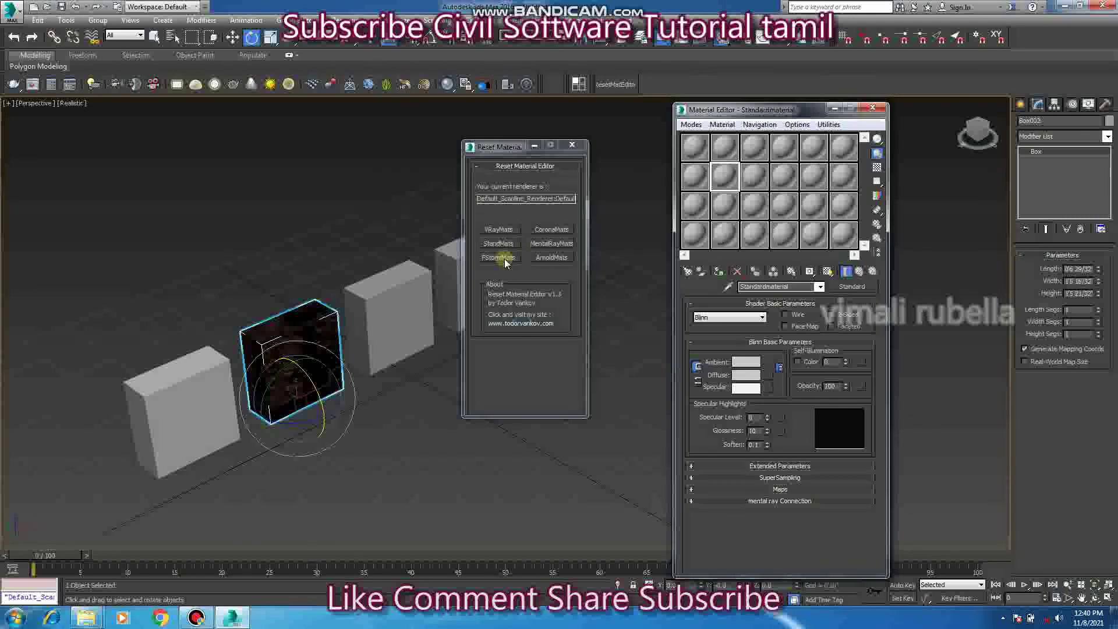
left_click(194, 534)
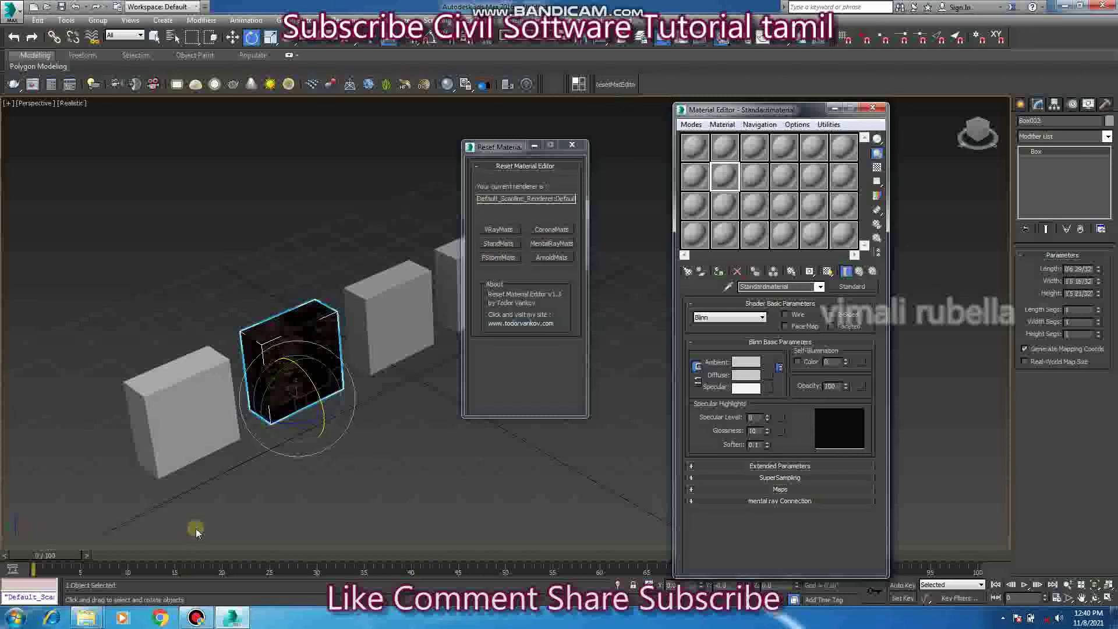